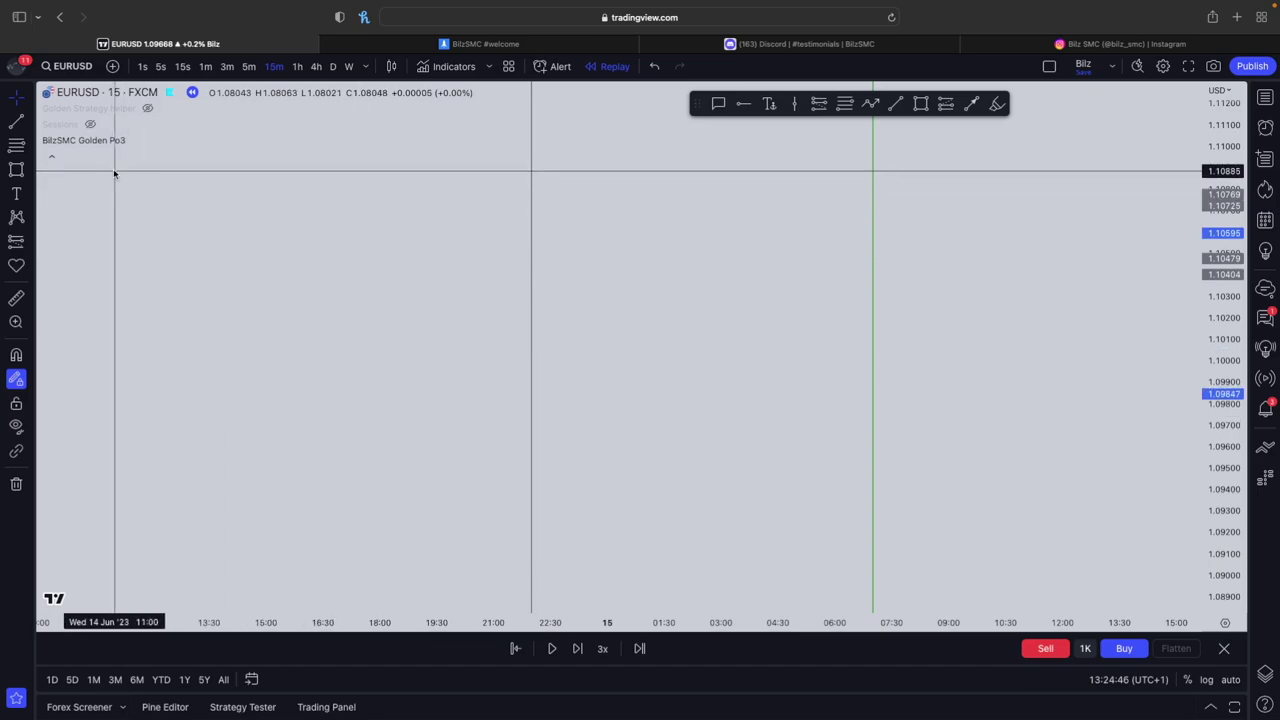
Set the EURUSD chart to the 5-minute interval
mouse_move(97, 147)
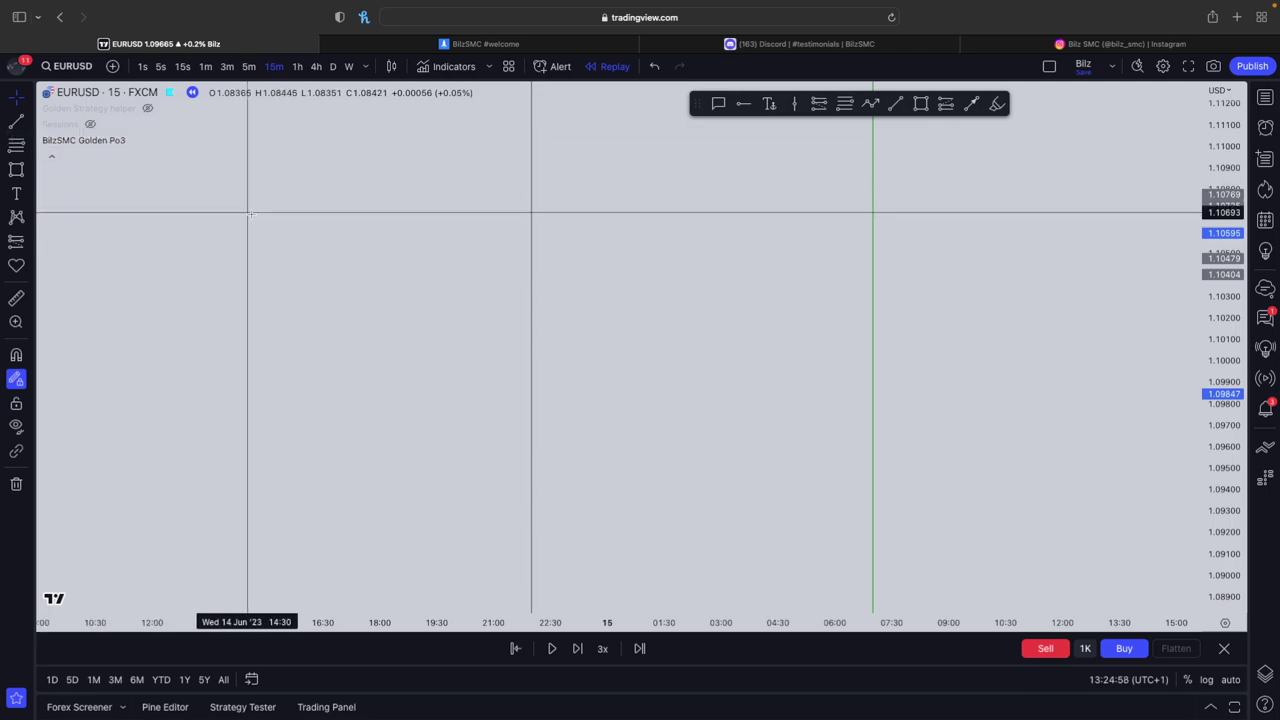
left_click_drag(478, 548, 340, 99)
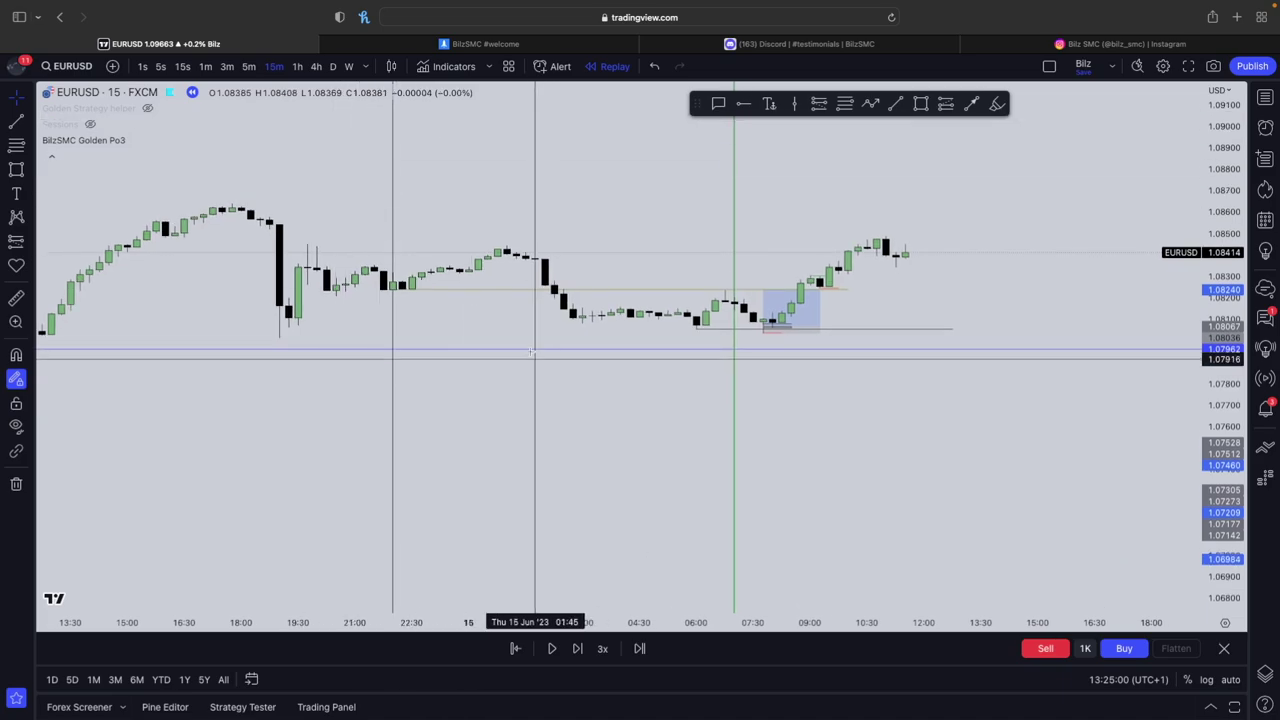
left_click_drag(497, 336, 511, 482)
scroll(529, 463, "down", 4)
key("5")
key("Return")
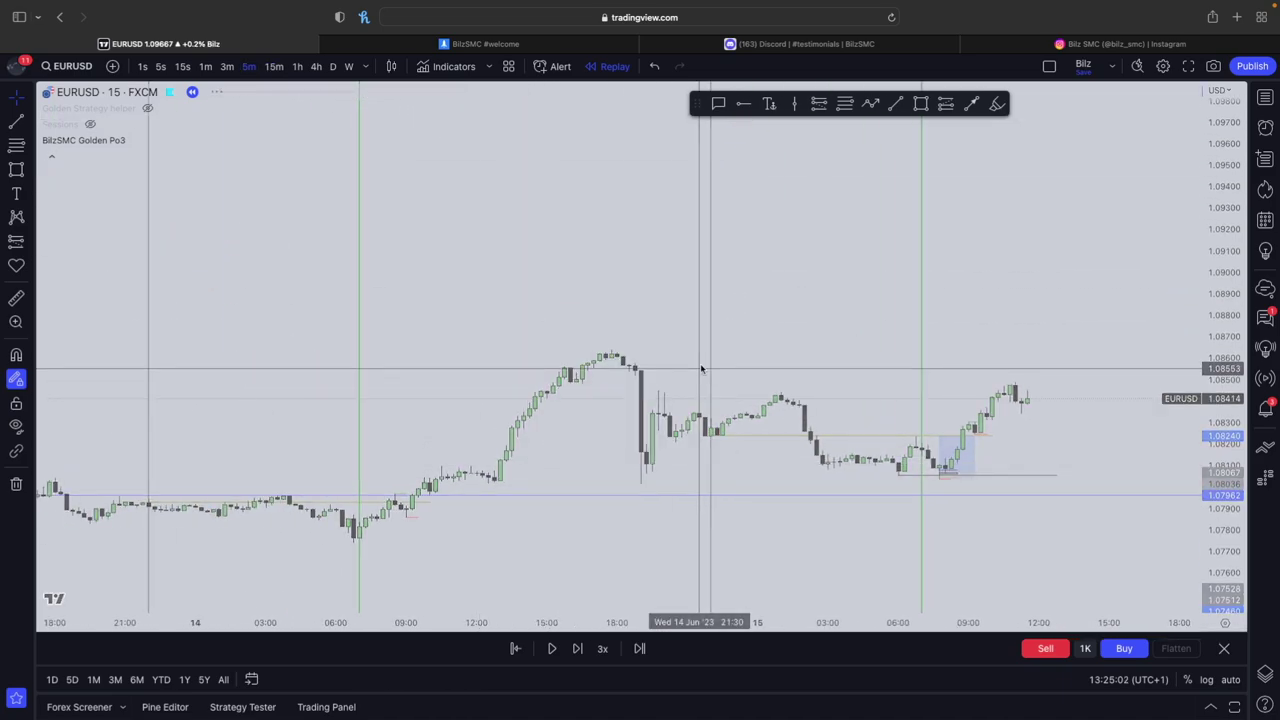
Examine the marked trades and session lines on the 5-minute chart from 15 June back to 12 June 2023
scroll(560, 346, "down", 10)
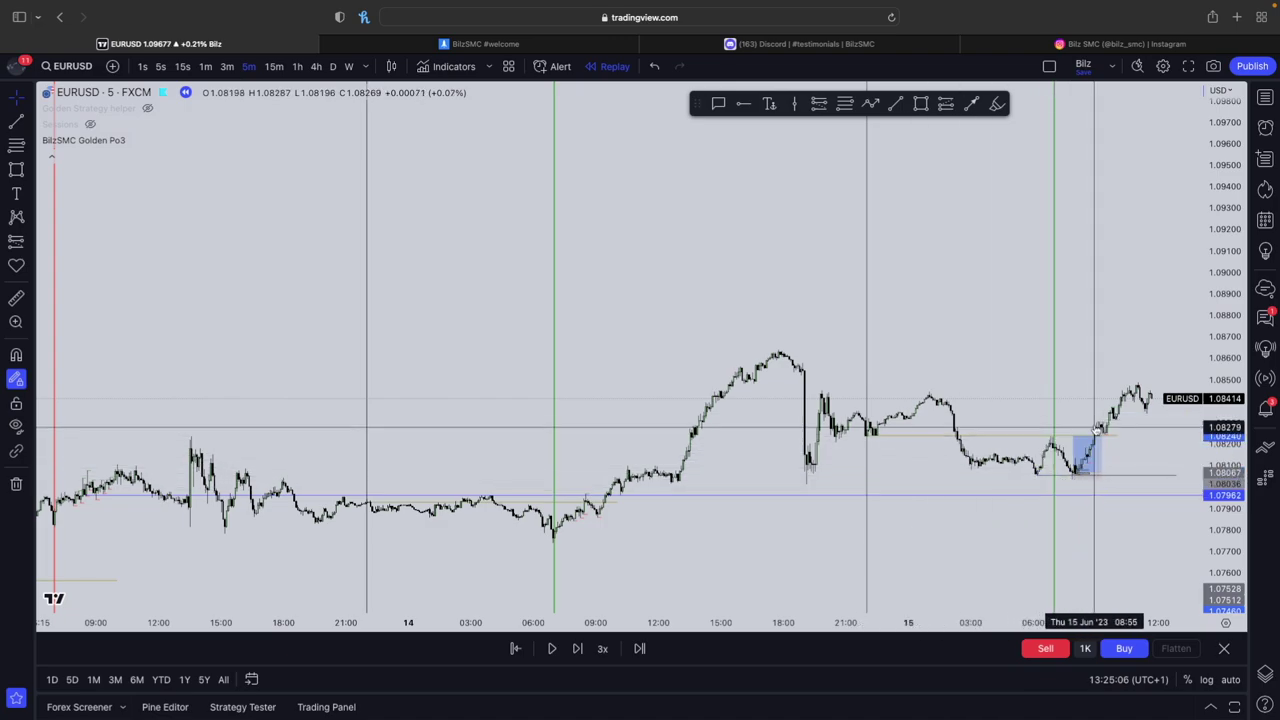
left_click_drag(804, 571, 1004, 407)
left_click(754, 369, "shift")
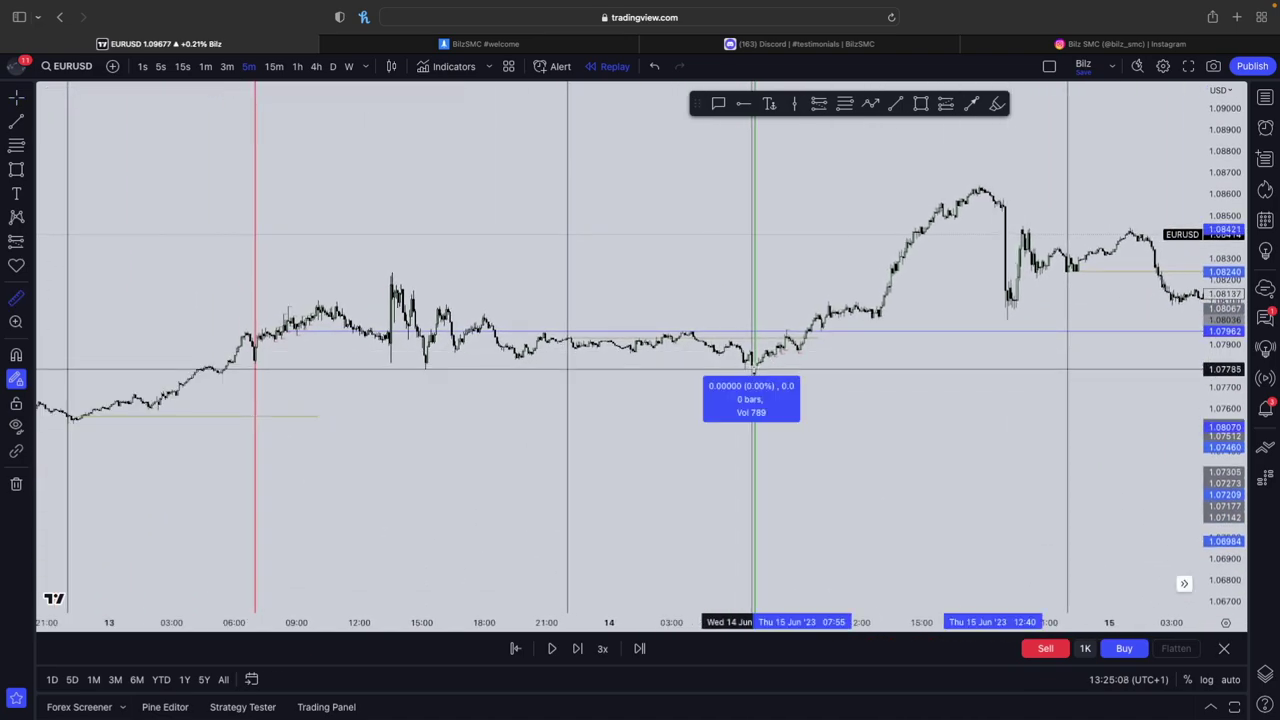
scroll(983, 236, "left", 5)
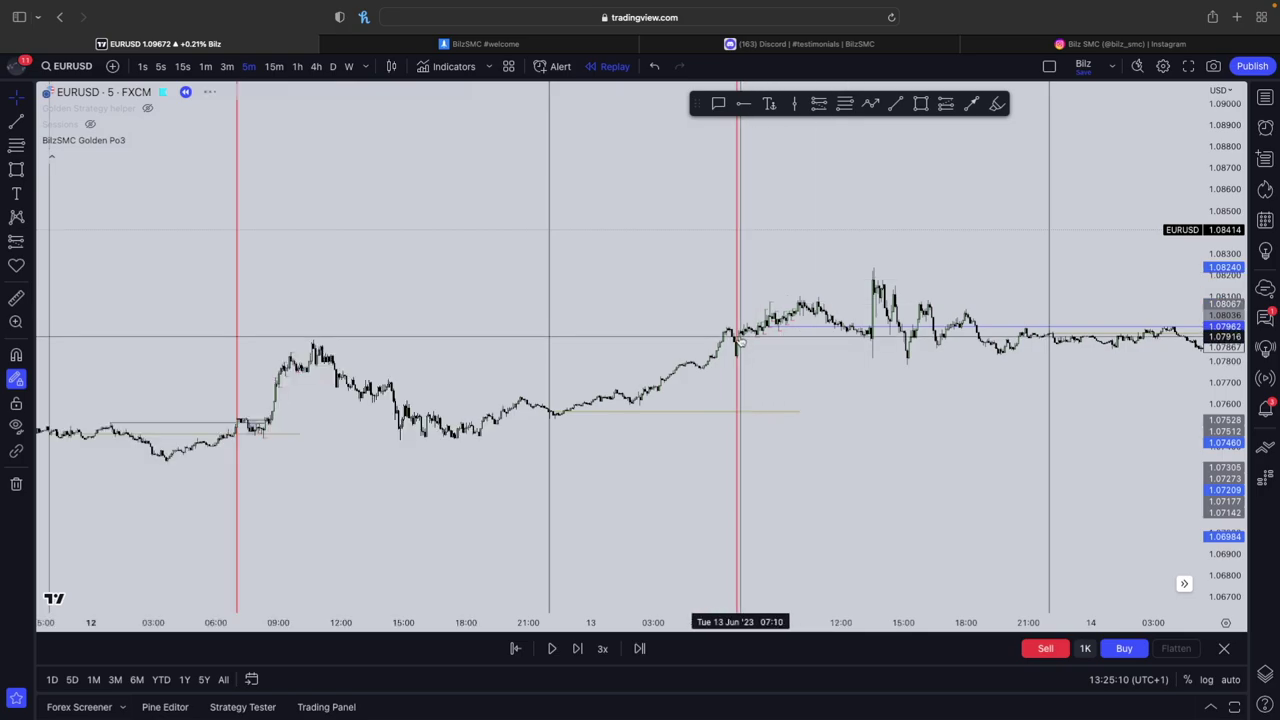
left_click(737, 336, "shift")
scroll(812, 316, "left", 10)
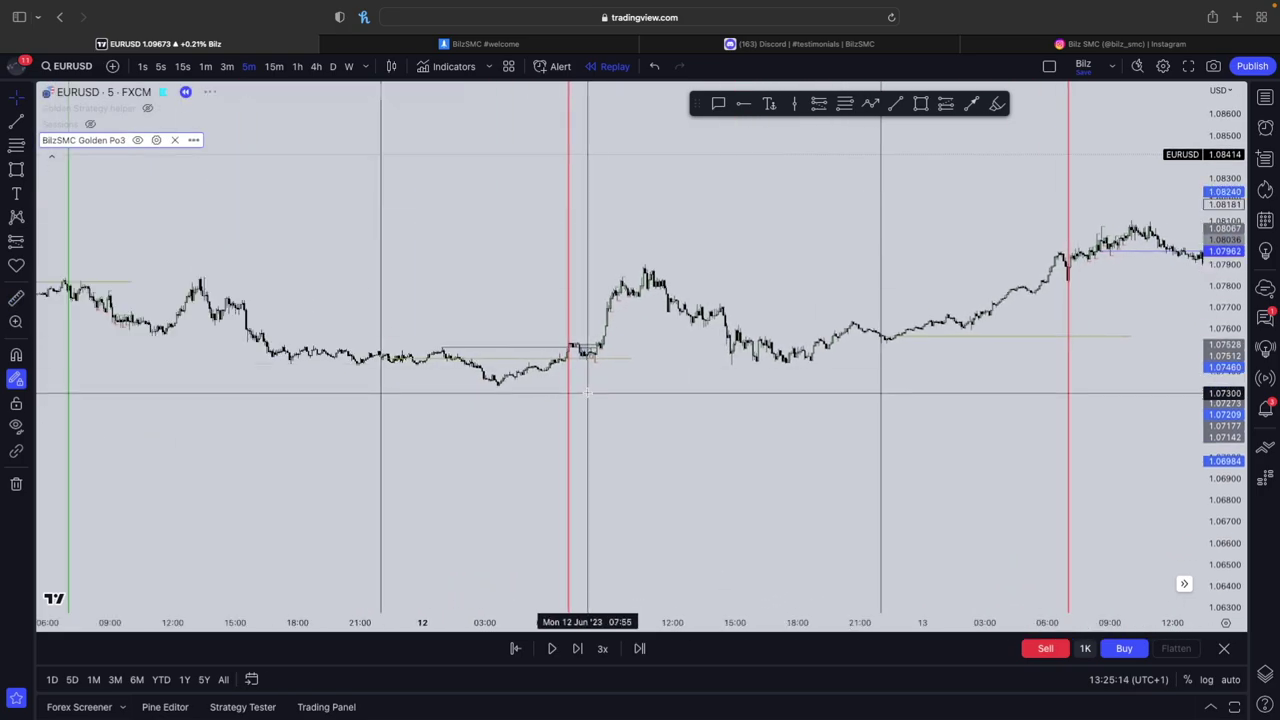
left_click(594, 355)
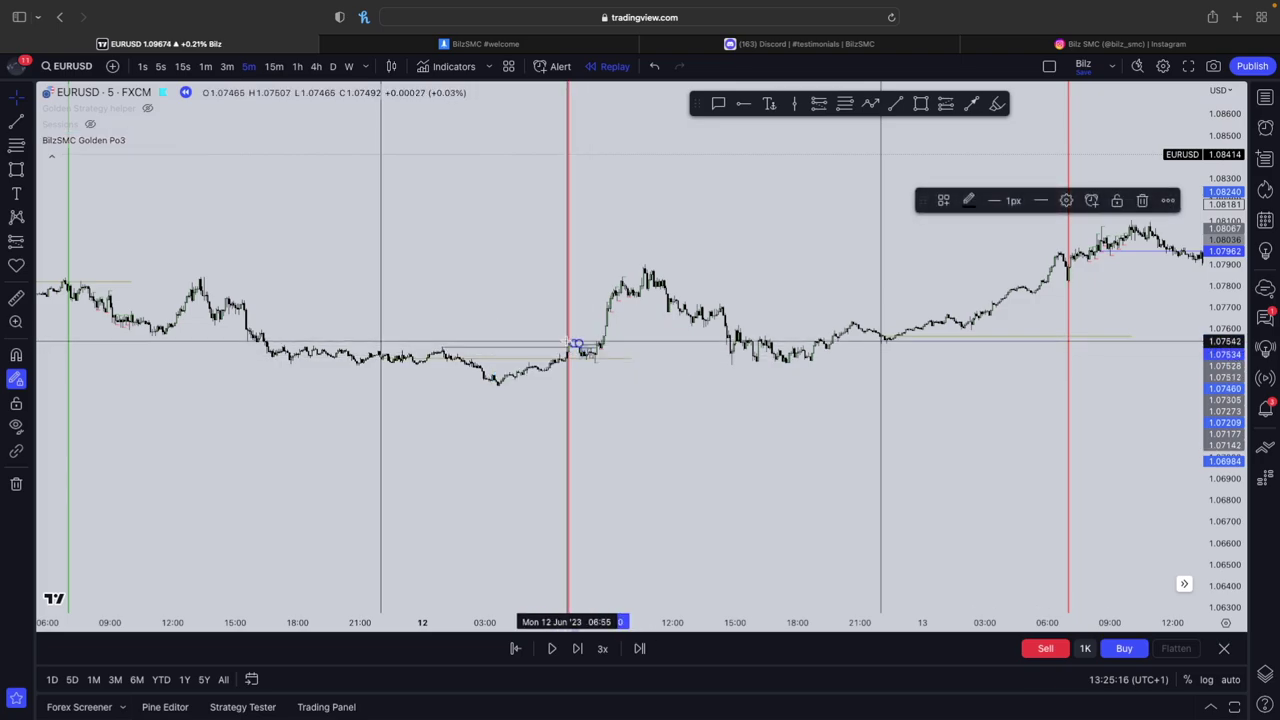
left_click(570, 320)
Examine the session lines and marked short trades of 9 and 8 June 2023, and return to the most recent days
scroll(560, 323, "left", 10)
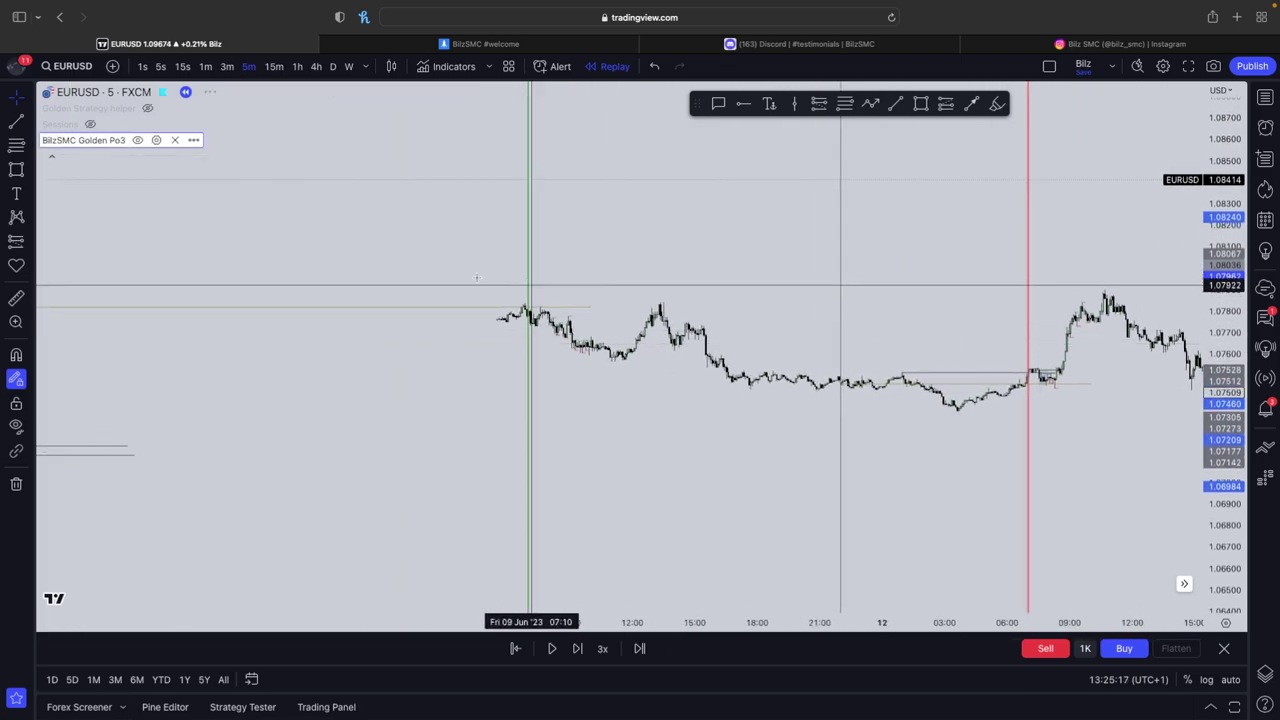
left_click(529, 327, "shift")
left_click(529, 354)
left_click_drag(452, 441, 801, 349)
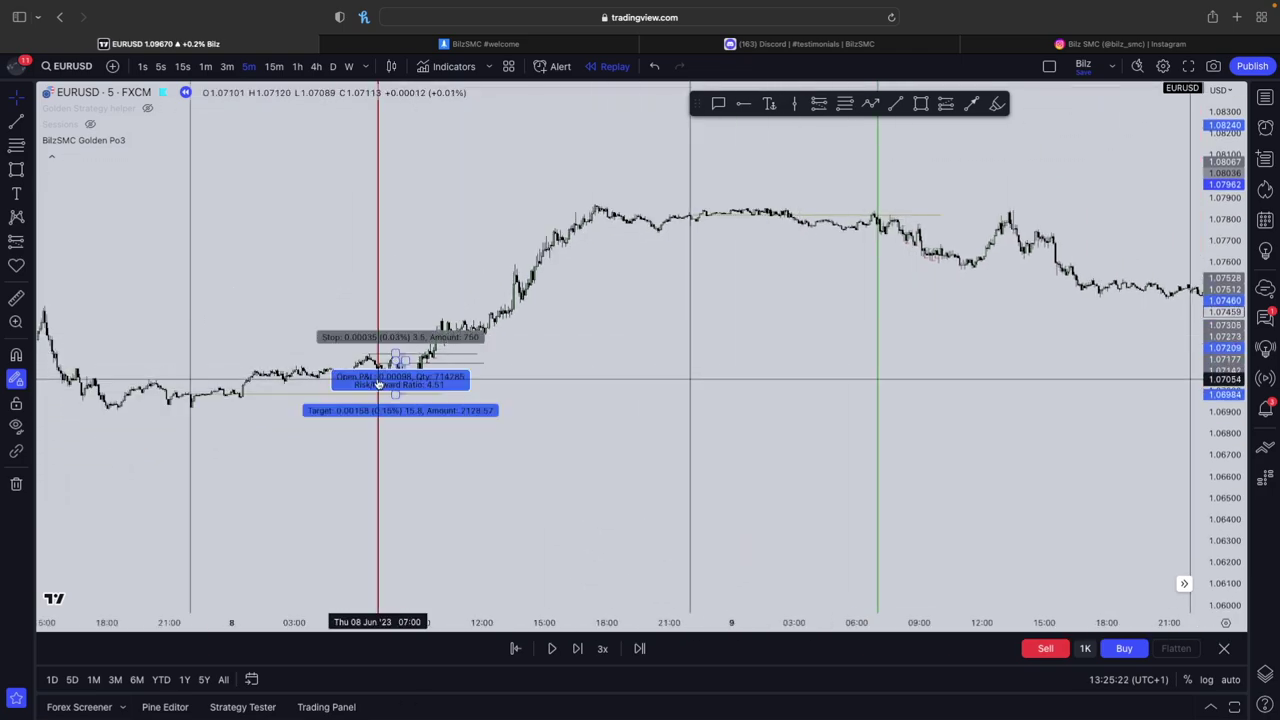
left_click(395, 353, "shift")
left_click(395, 353)
mouse_move(1115, 363)
left_mouse_down()
mouse_move(298, 546)
mouse_move(220, 536)
left_mouse_up()
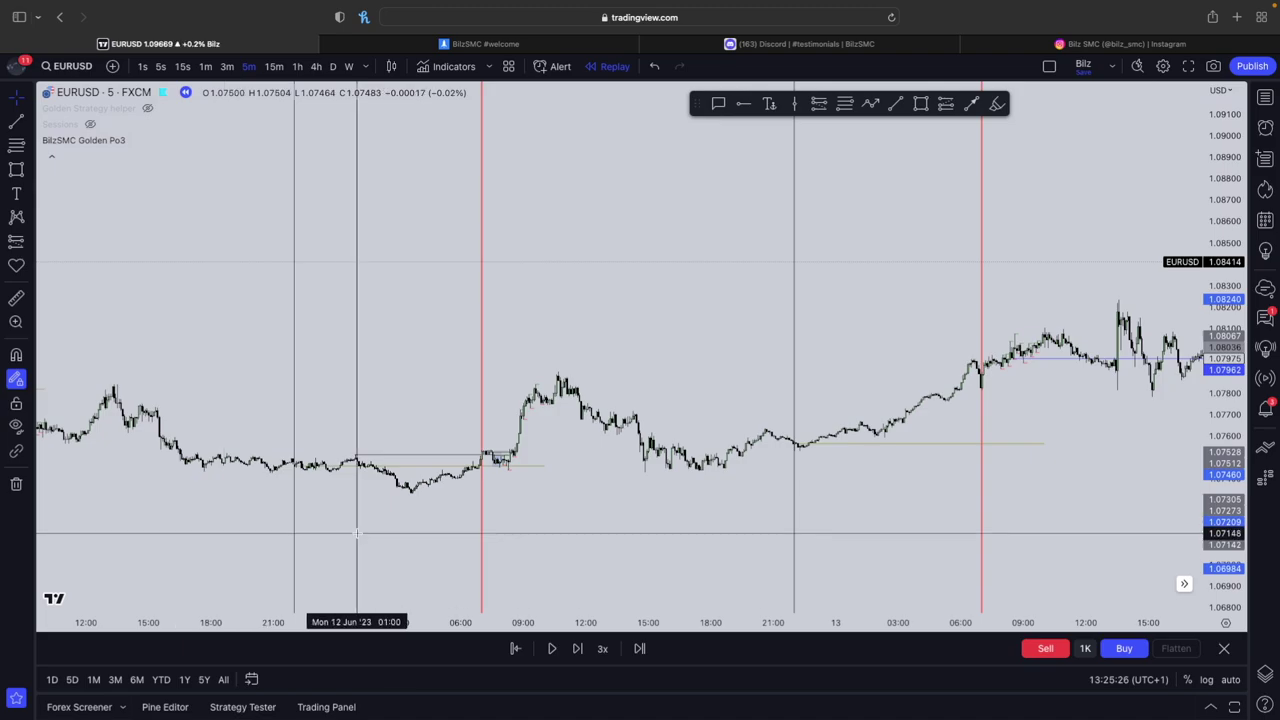
scroll(356, 533, "right", 15)
scroll(428, 398, "right", 3)
left_click_drag(745, 264, 357, 666)
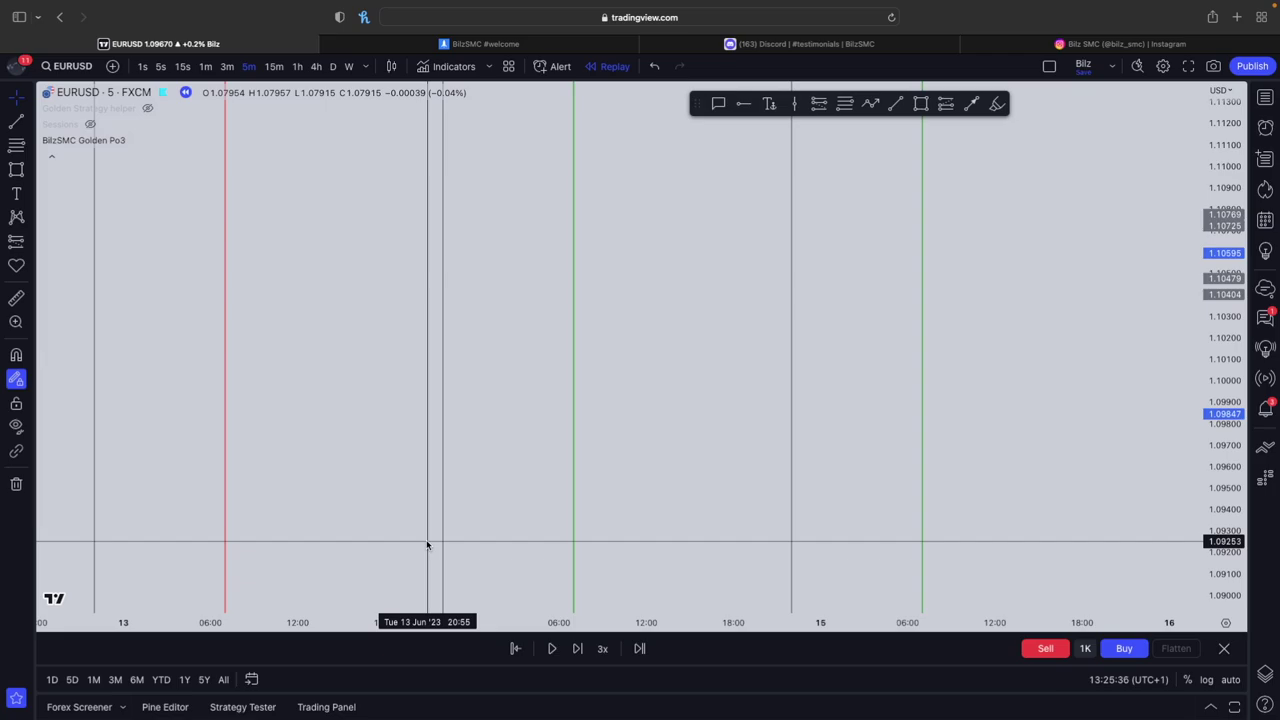
Hide the BilzSMC Golden Po3 indicator and set the chart to the daily interval
left_click_drag(519, 365, 377, 461)
type("D")
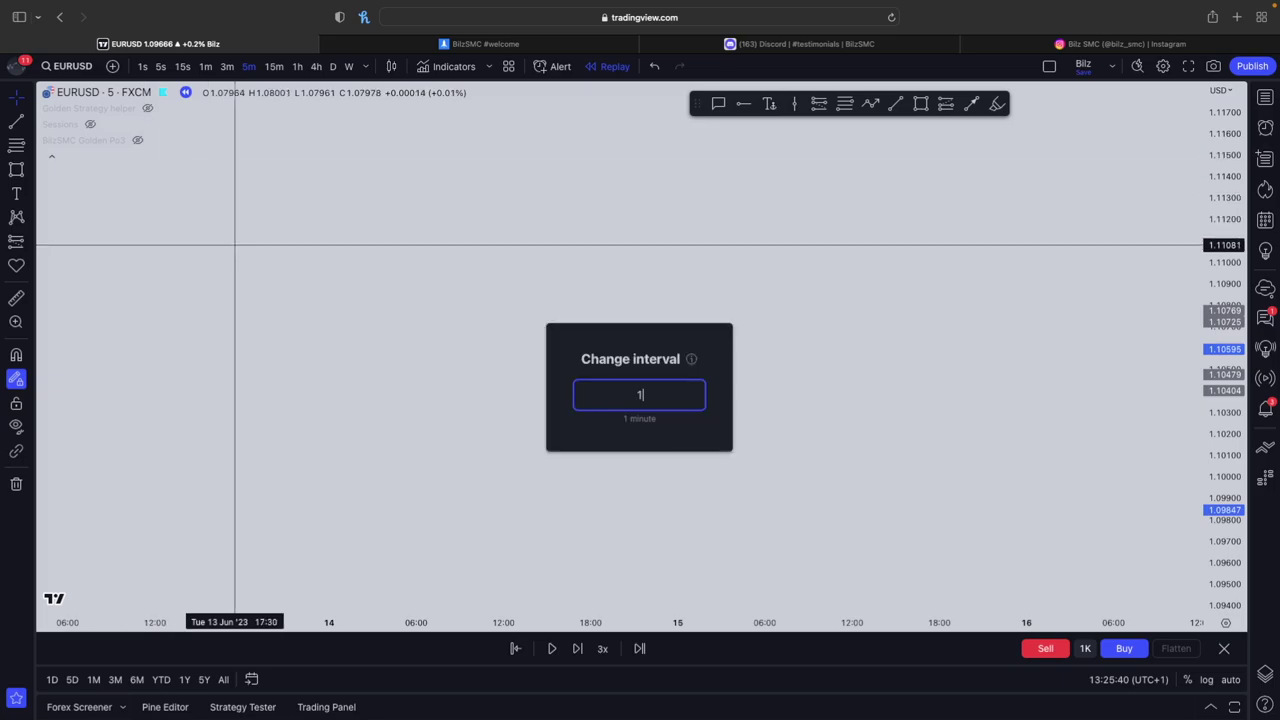
key("Return")
Illustrate the open, upper wick and downward move of the 21 April 2022 daily candle with highlighter strokes, and undo them
left_click_drag(1222, 273, 1222, 600)
left_click_drag(831, 451, 1116, 320)
key("super+z")
left_click_drag(816, 272, 1256, 254)
scroll(766, 325, "up", 10)
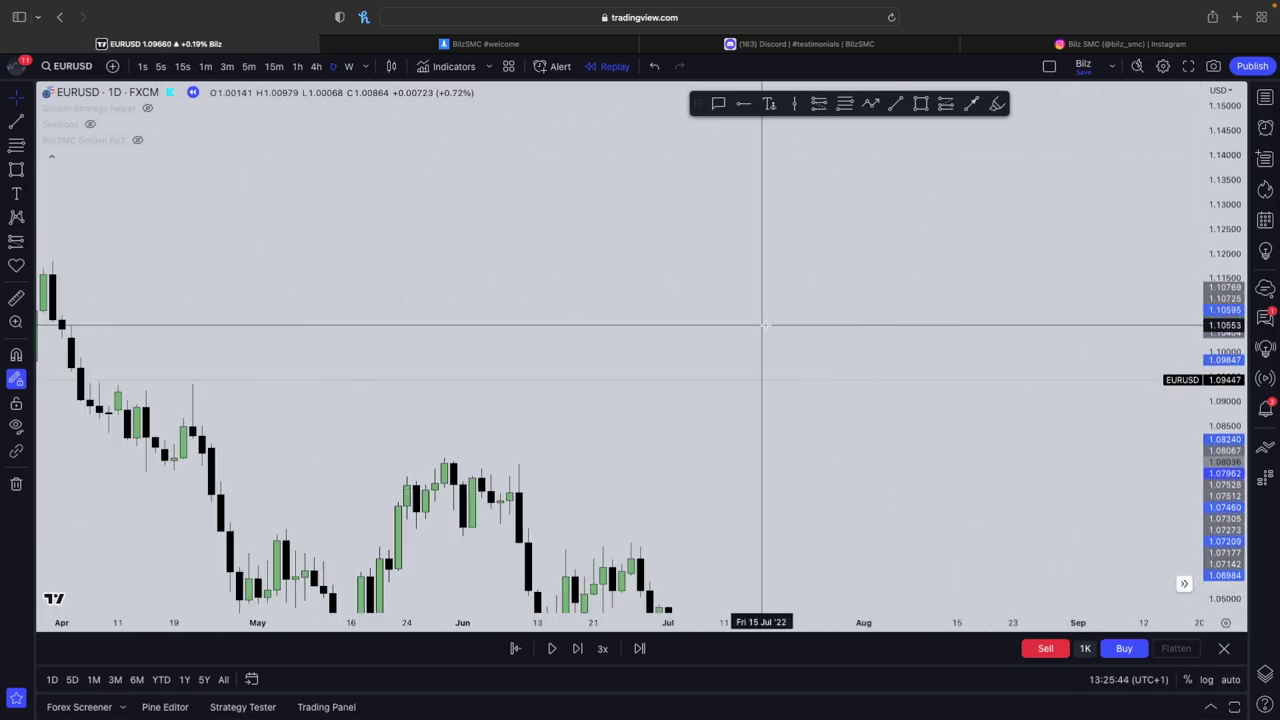
left_click_drag(1225, 601, 1225, 535)
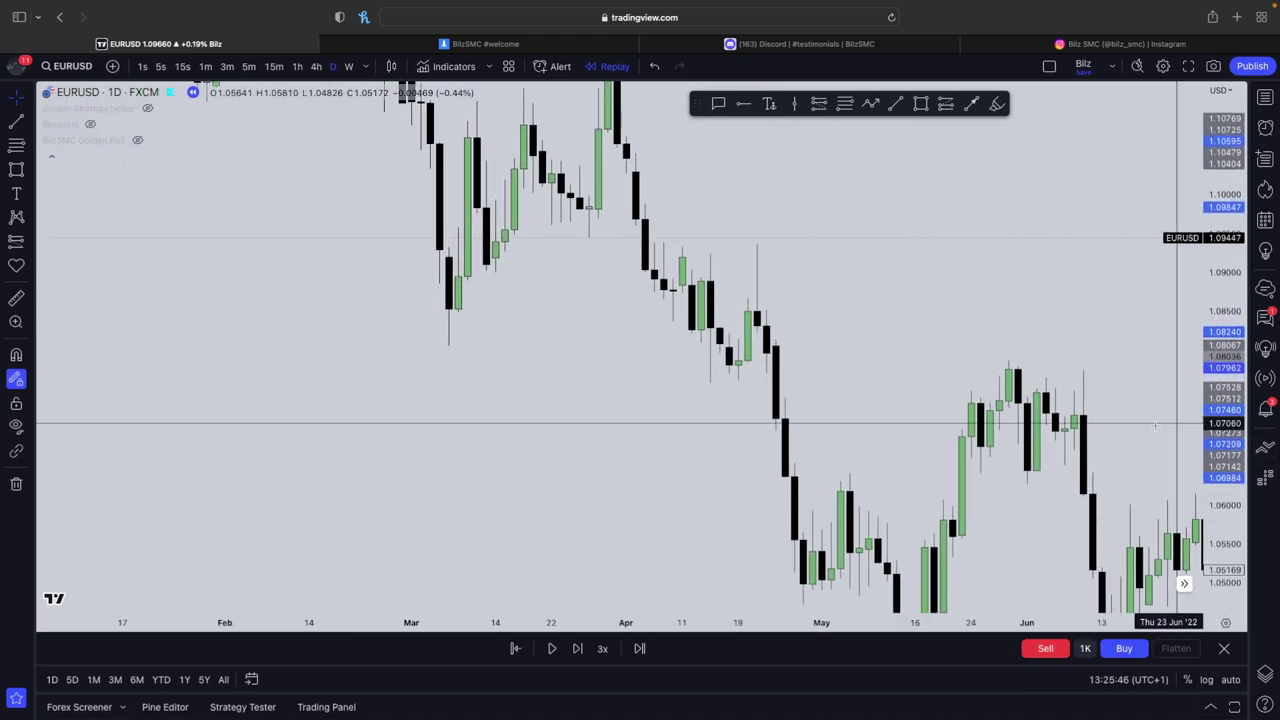
left_click(994, 106)
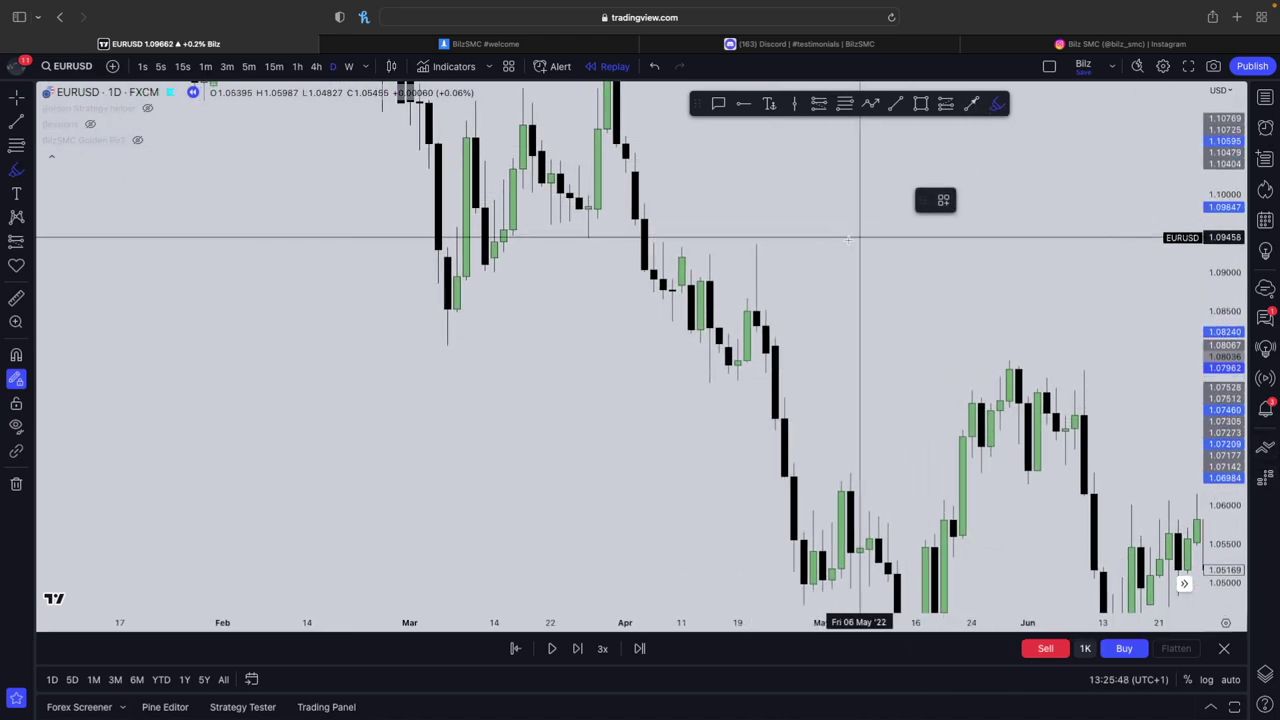
scroll(757, 308, "down", 2)
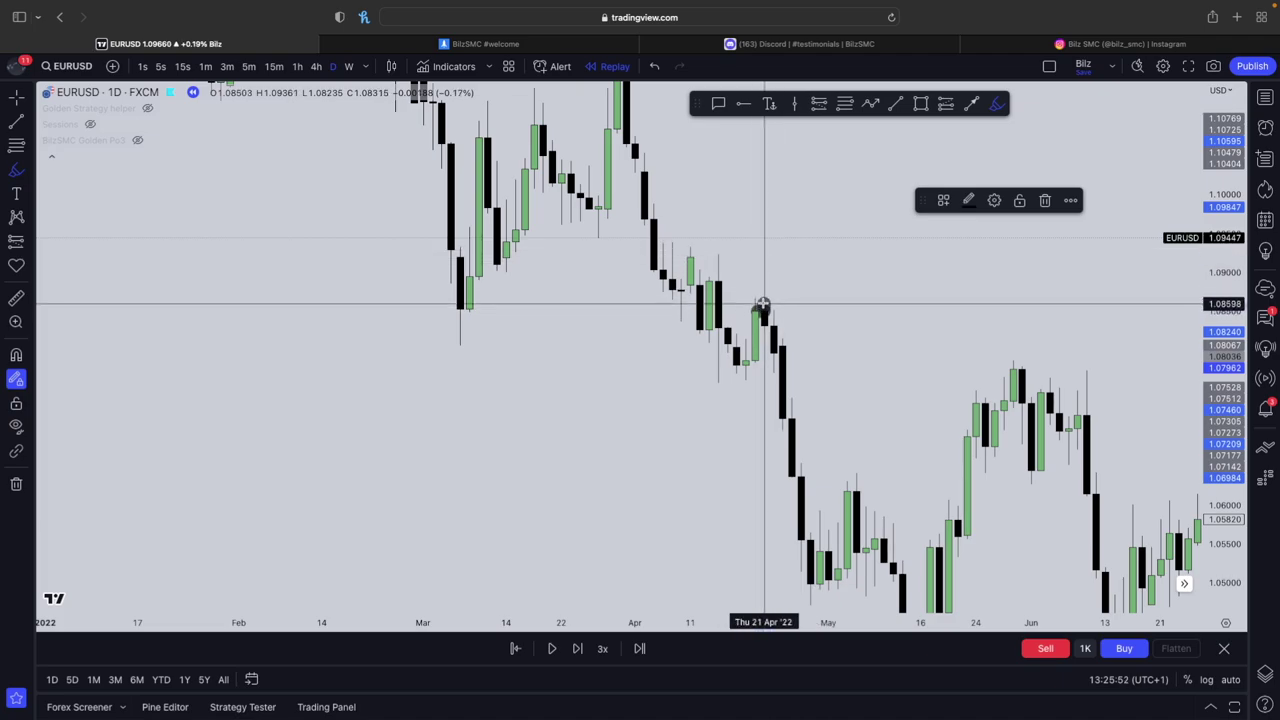
left_click_drag(762, 305, 781, 242)
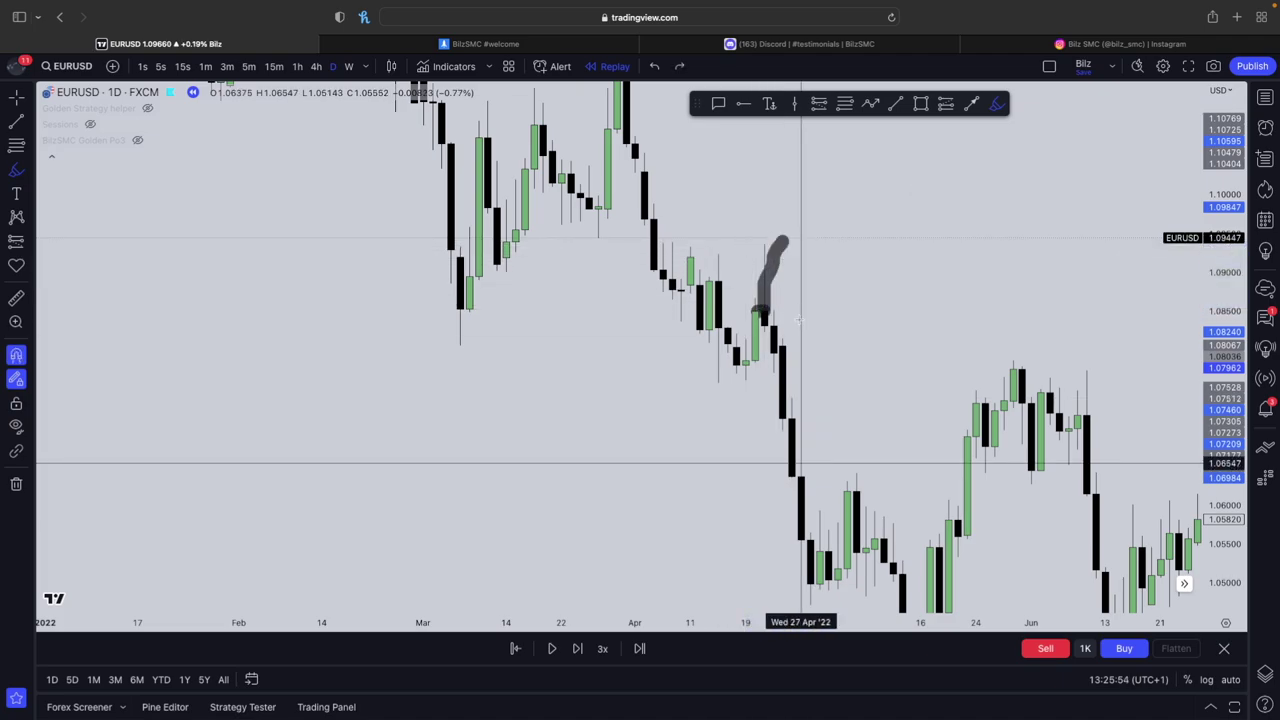
key("super+z")
key("super+z")
left_click_drag(764, 314, 774, 333)
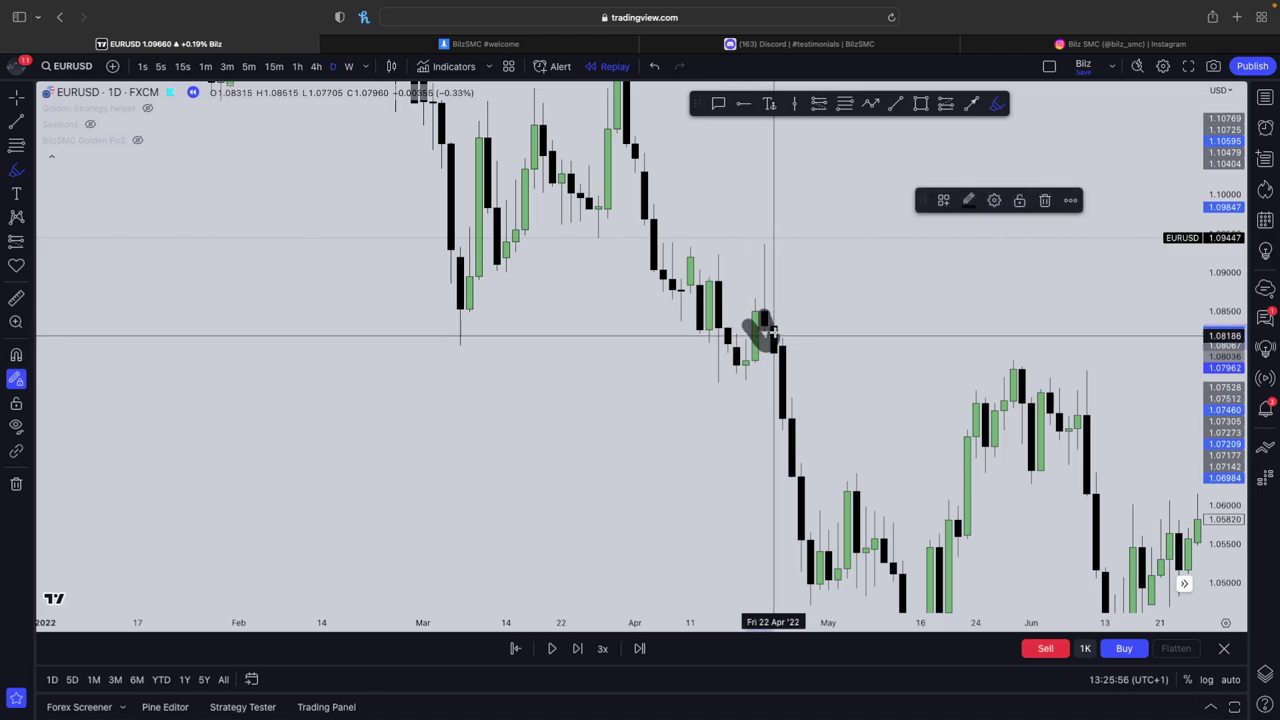
key("ctrl+z")
Illustrate the open, lower wick and upward move of the latest bullish June 2023 daily candle with highlighter strokes, and undo them
left_click_drag(1058, 378, 296, 385)
left_click_drag(1012, 387, 337, 154)
left_click_drag(845, 366, 146, 651)
left_click_drag(835, 468, 10, 450)
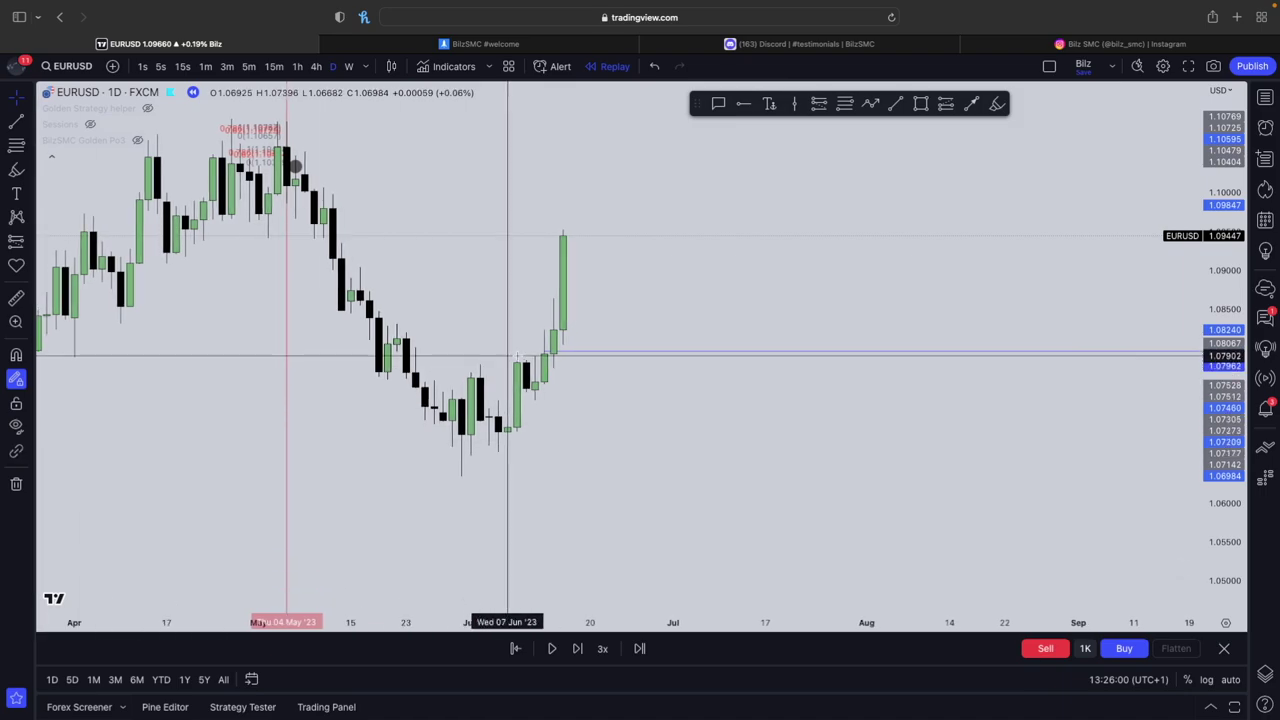
left_click_drag(626, 293, 829, 338)
scroll(377, 346, "up", 2)
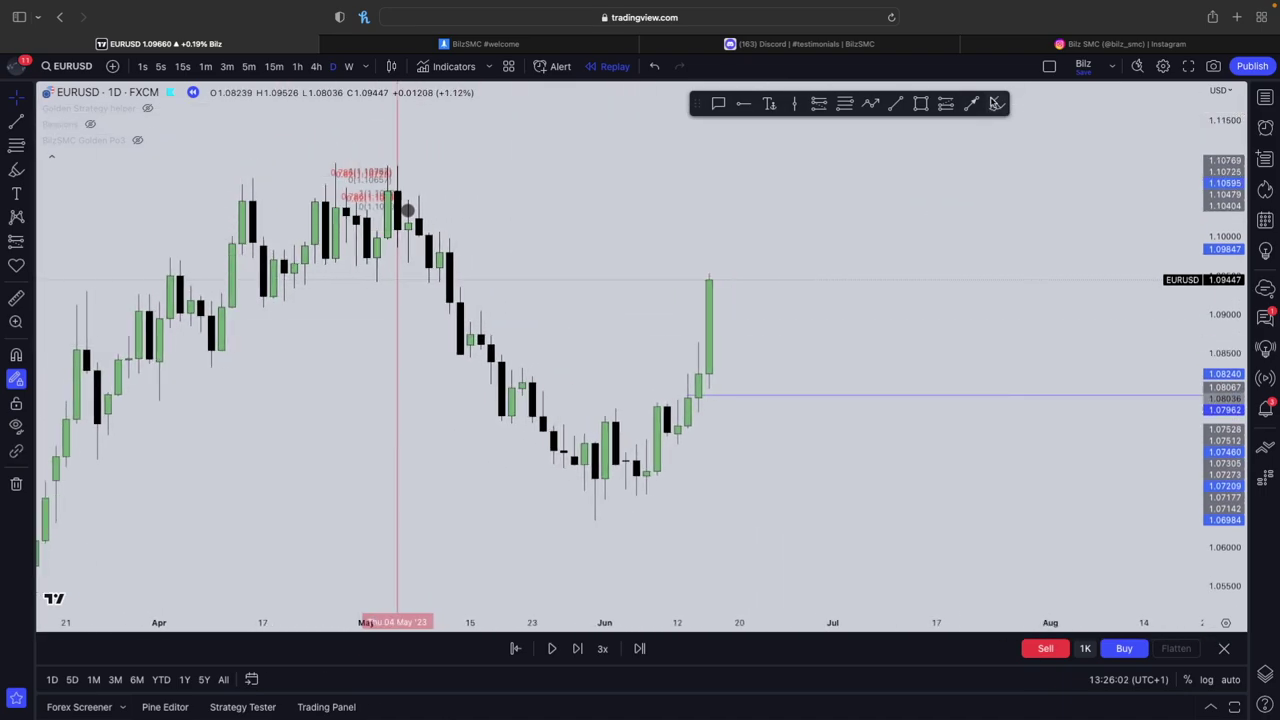
left_click(996, 104)
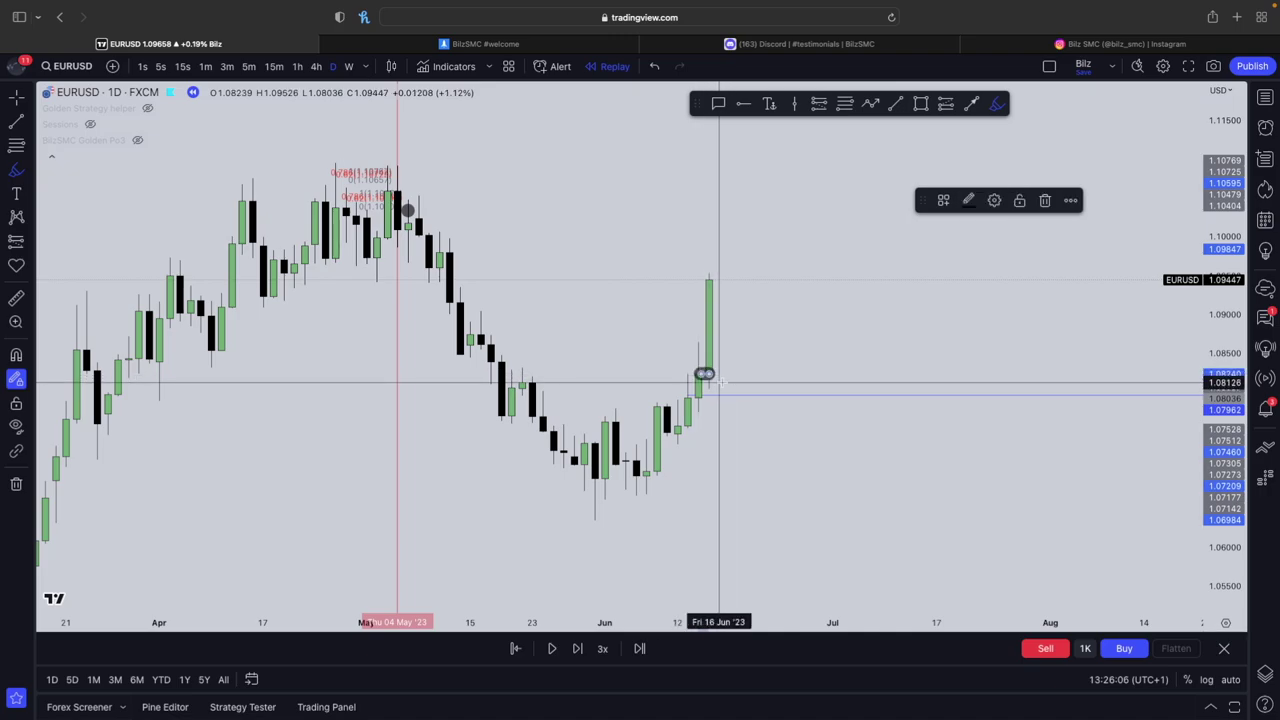
mouse_move(708, 378)
left_mouse_down()
mouse_move(729, 343)
mouse_move(709, 277)
mouse_move(719, 257)
left_mouse_up()
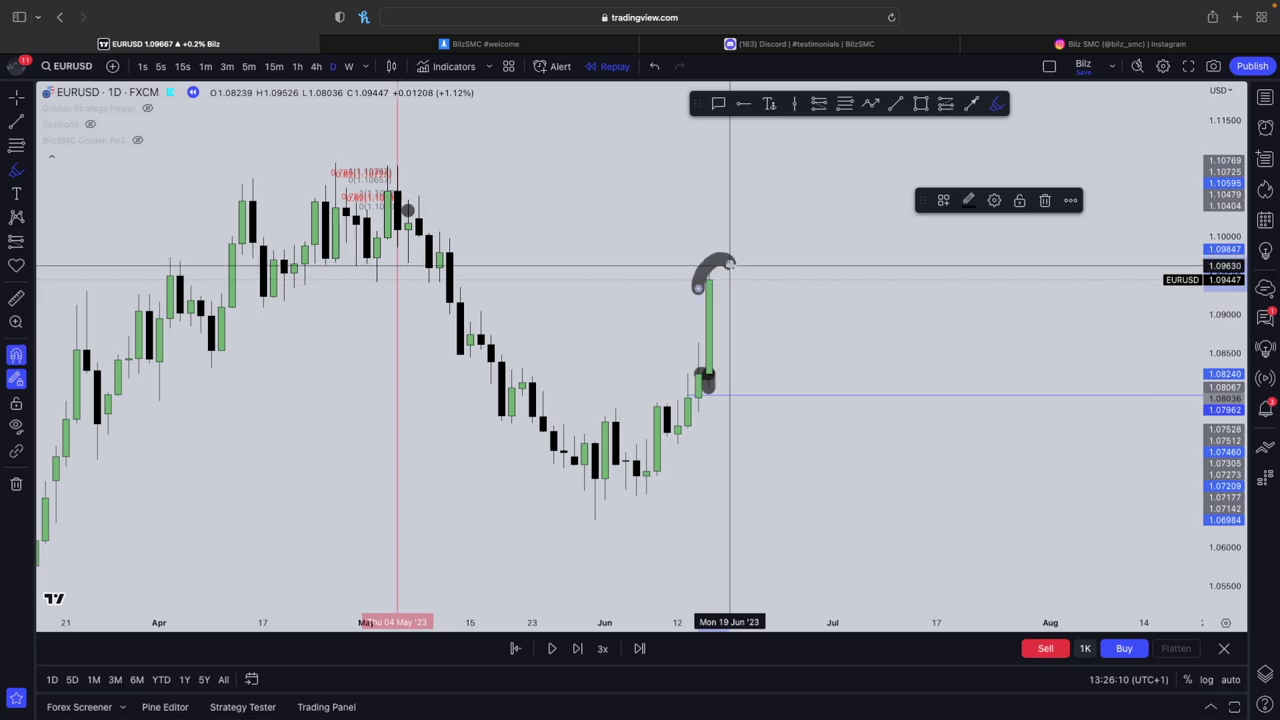
key("super+z")
Return the chart to the 5-minute interval and stretch the price scale around the 14 and 15 June 2023 price action
scroll(829, 240, "down", 2)
type("R")
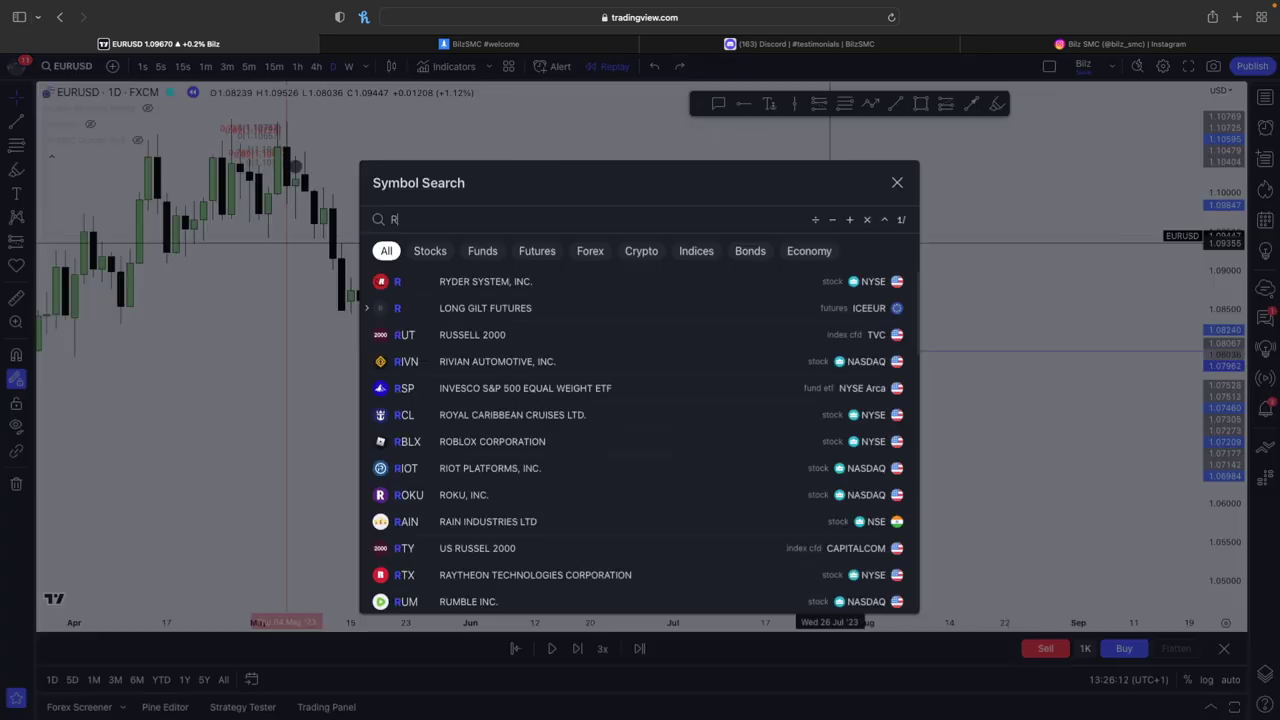
left_click(996, 216)
left_click(249, 66)
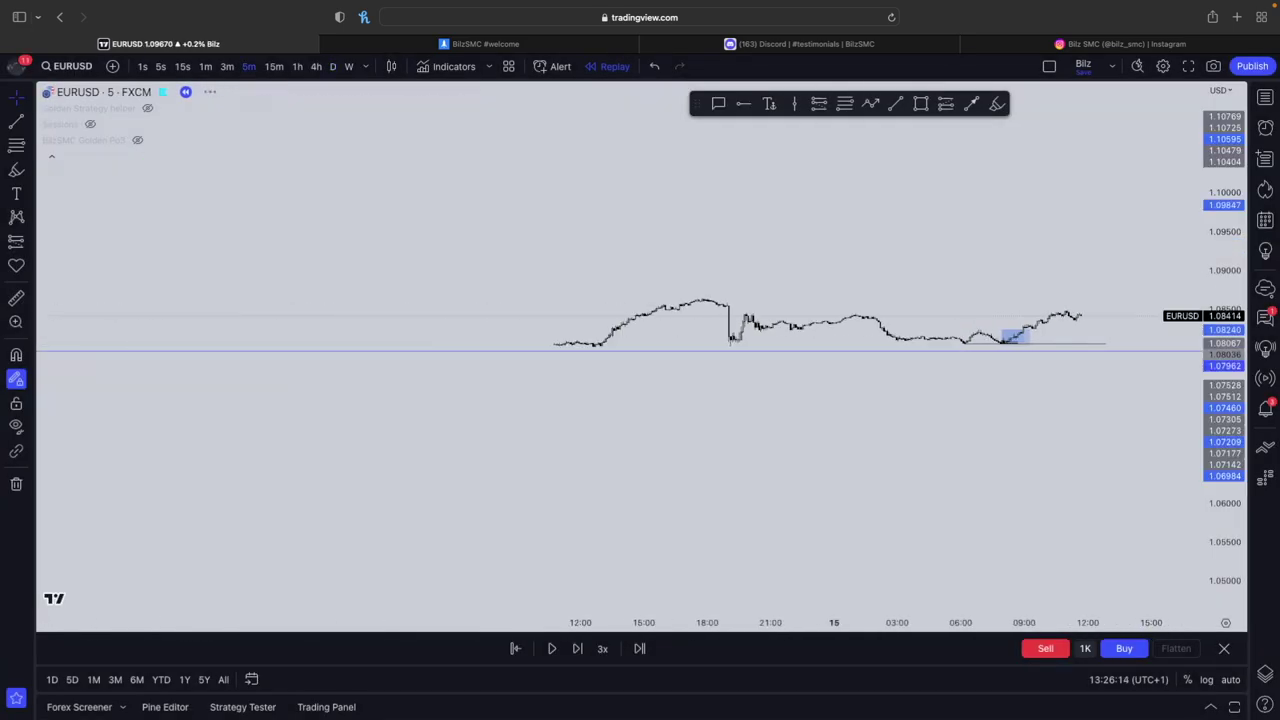
left_click_drag(1217, 603, 1217, 245)
scroll(517, 237, "up", 2)
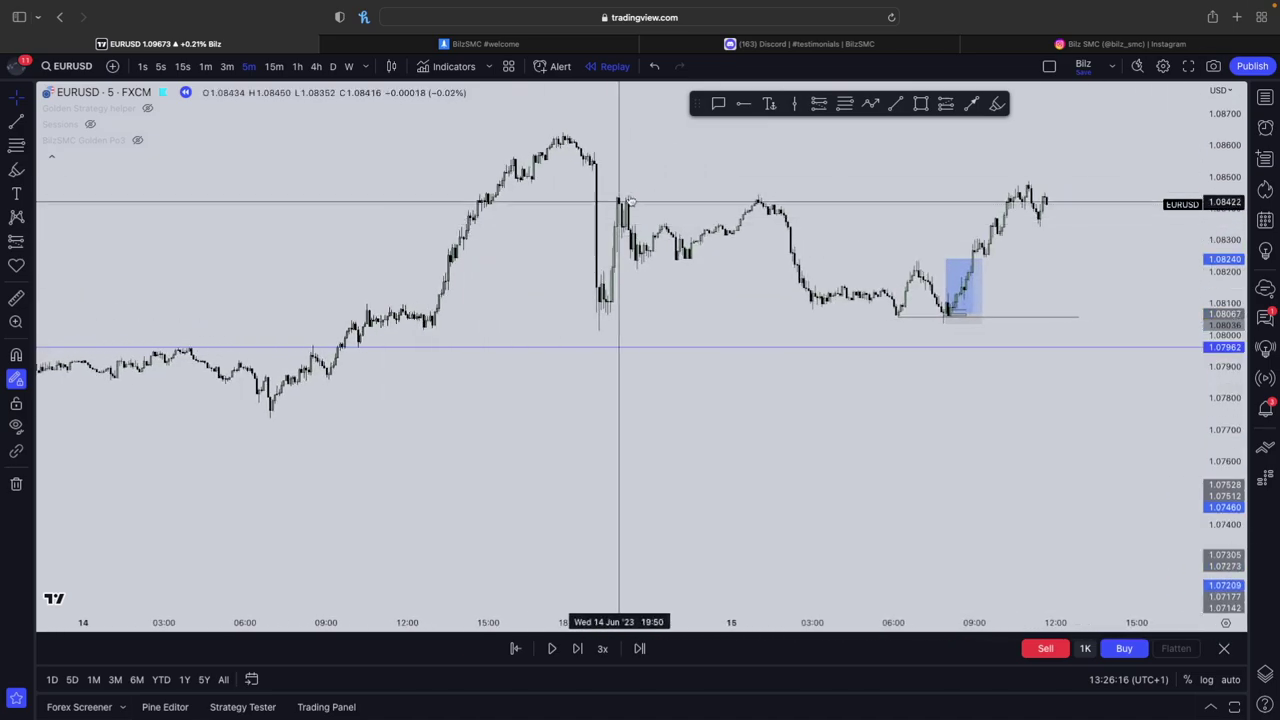
left_click_drag(620, 200, 466, 293)
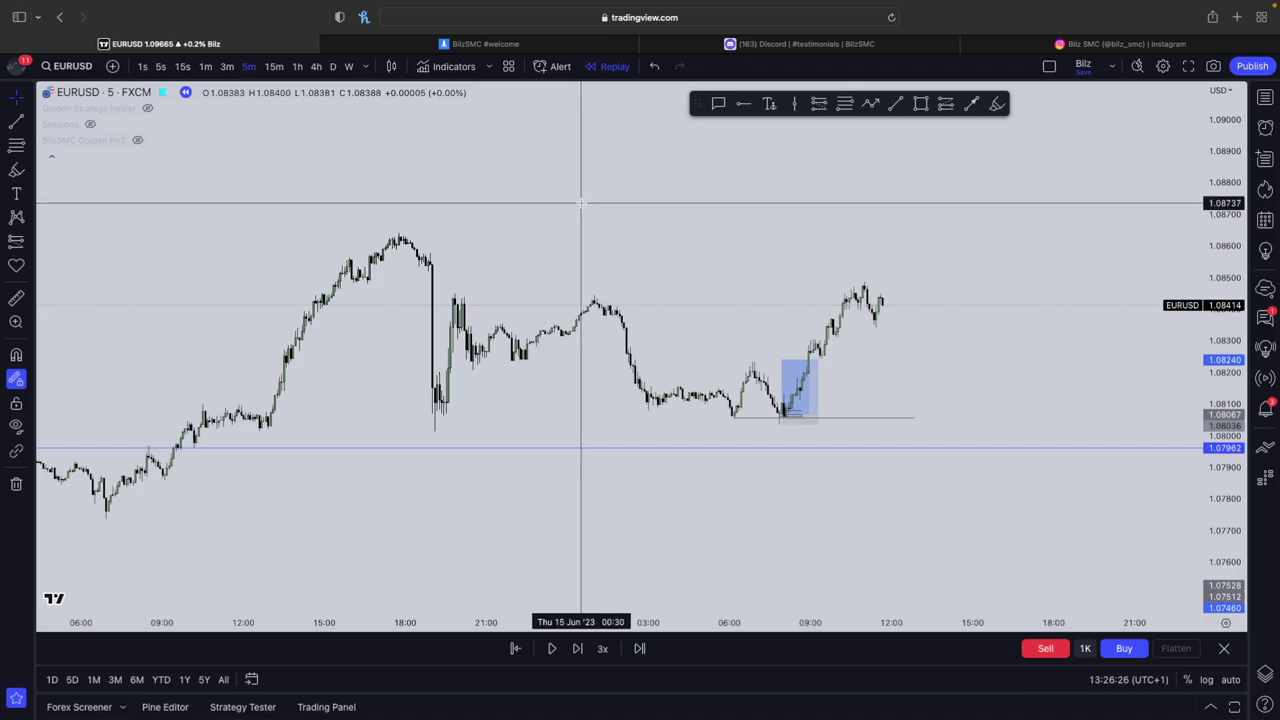
Frame the 15 June 2023 price action more closely and show the BilzSMC Golden Po3 indicator again
scroll(600, 220, "left", 6)
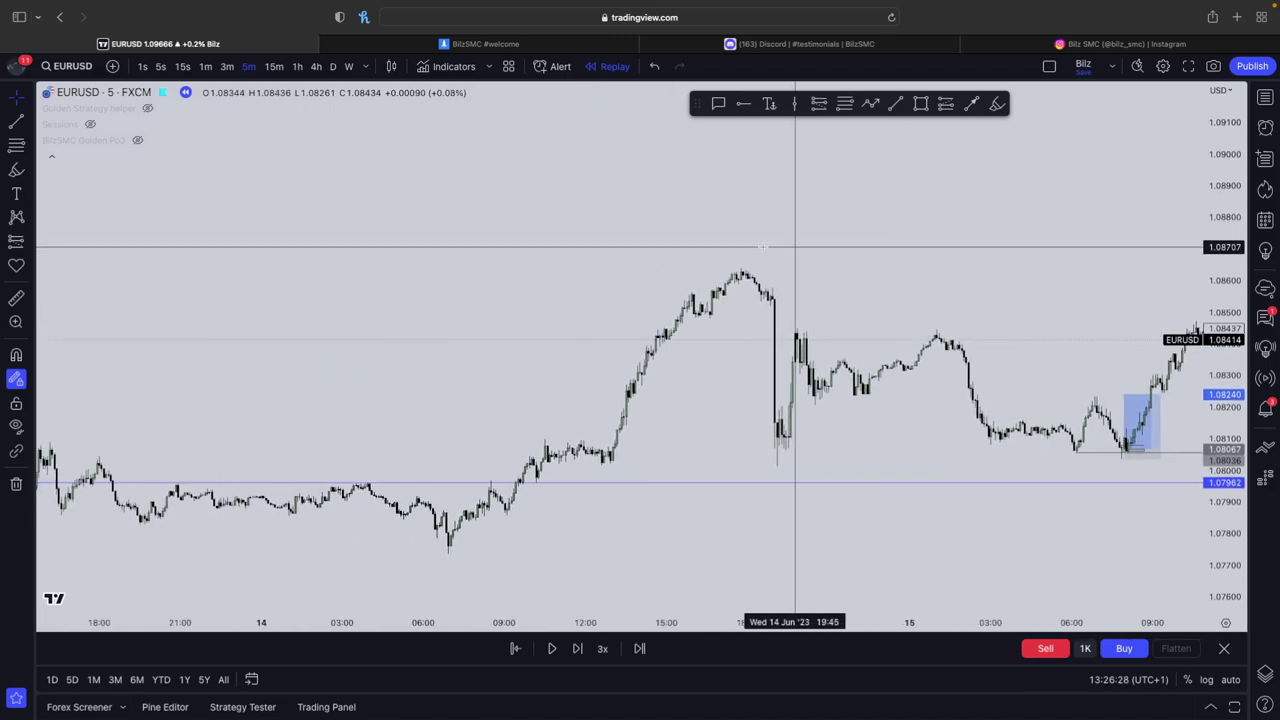
scroll(615, 243, "up", 5)
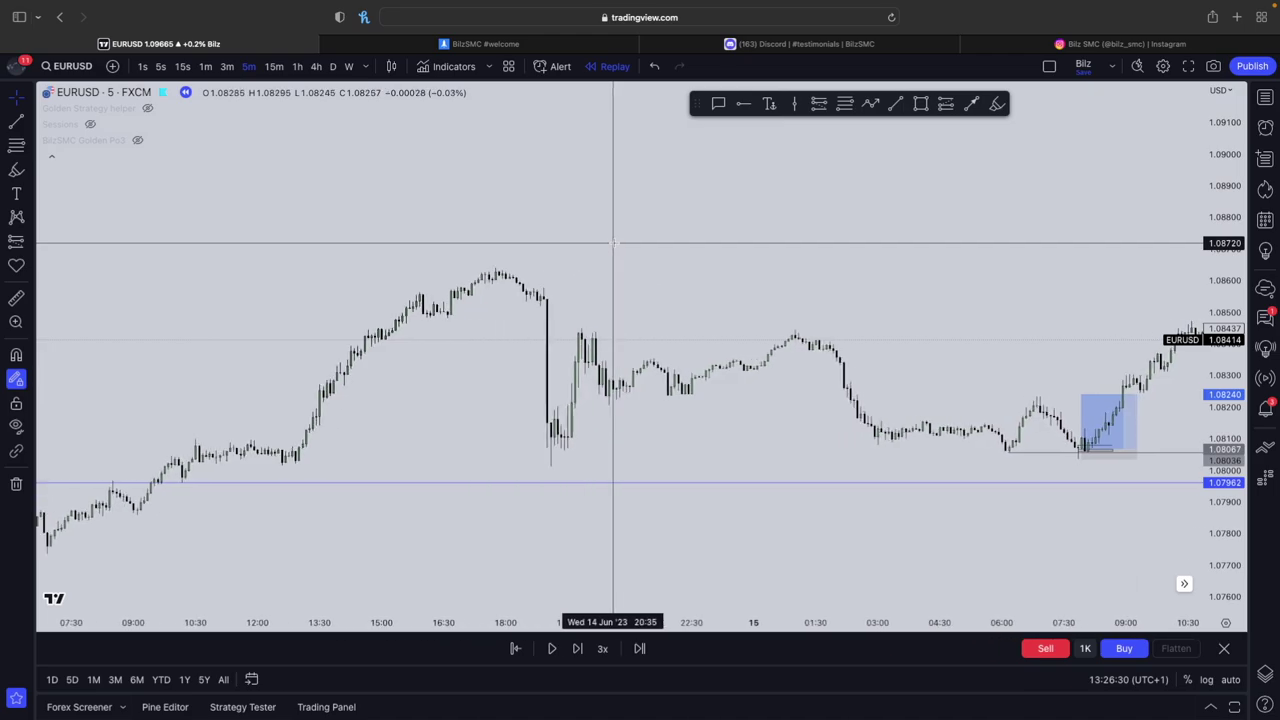
left_click_drag(1230, 486, 1212, 280)
scroll(697, 243, "right", 10)
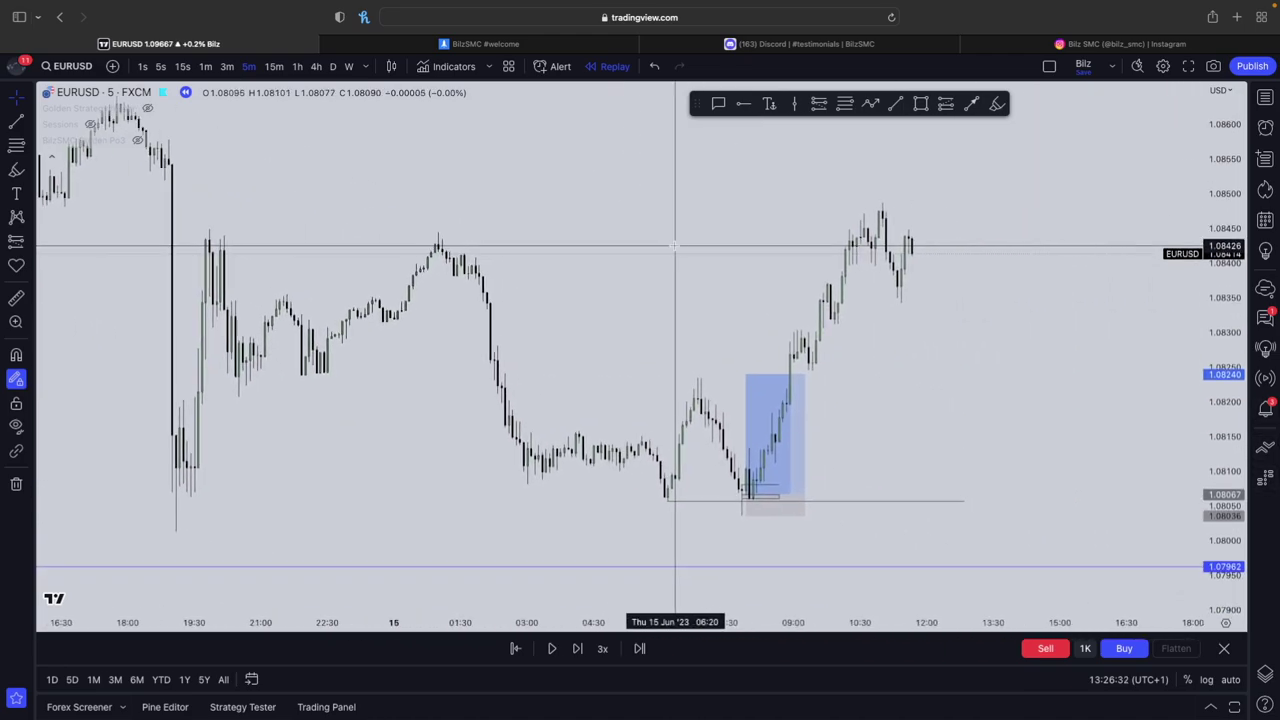
mouse_move(137, 141)
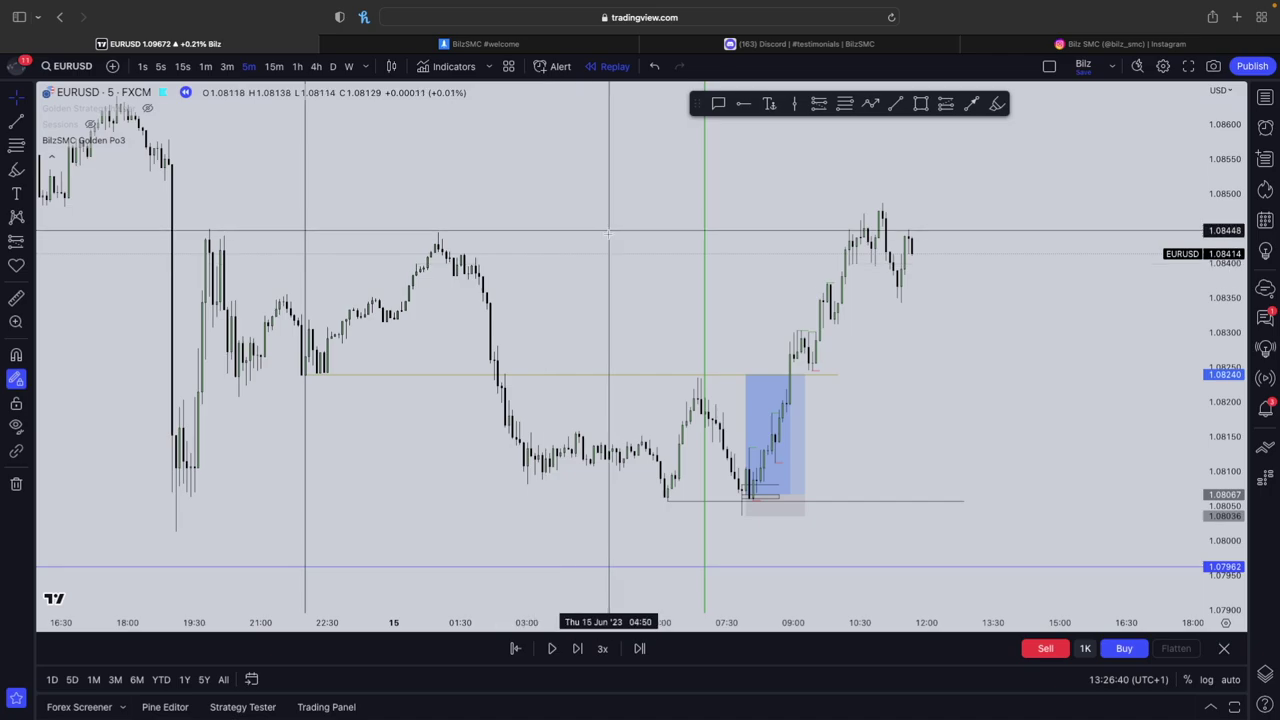
Examine the indicator's opening price line from the evening of 14 June, and select the long position on 15 June to inspect its target
left_click_drag(600, 229, 700, 366)
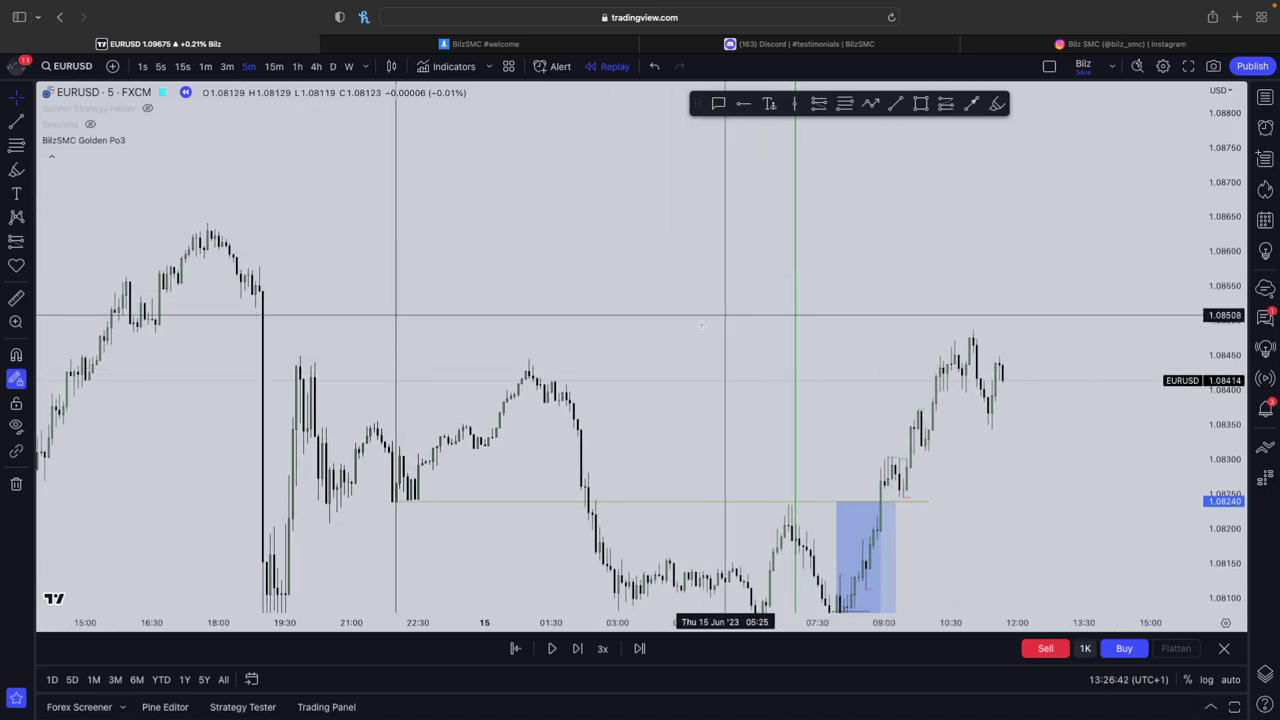
scroll(577, 327, "left", 5)
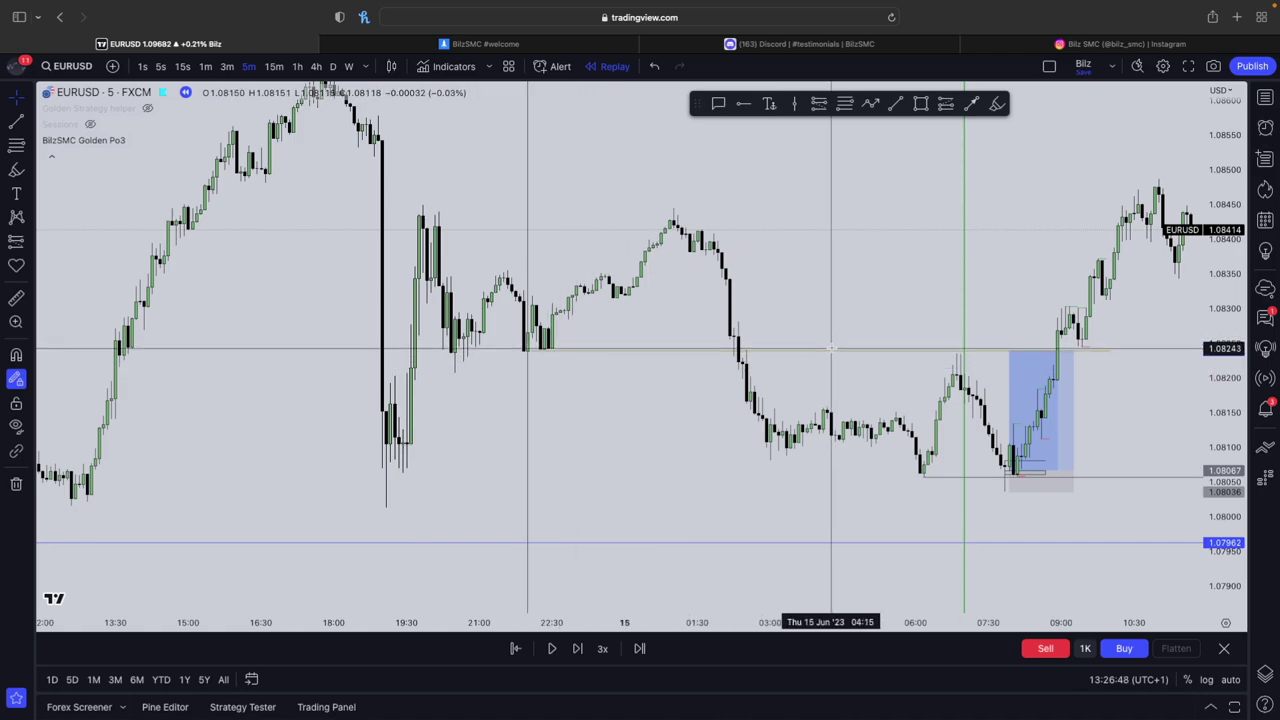
scroll(830, 348, "right", 2)
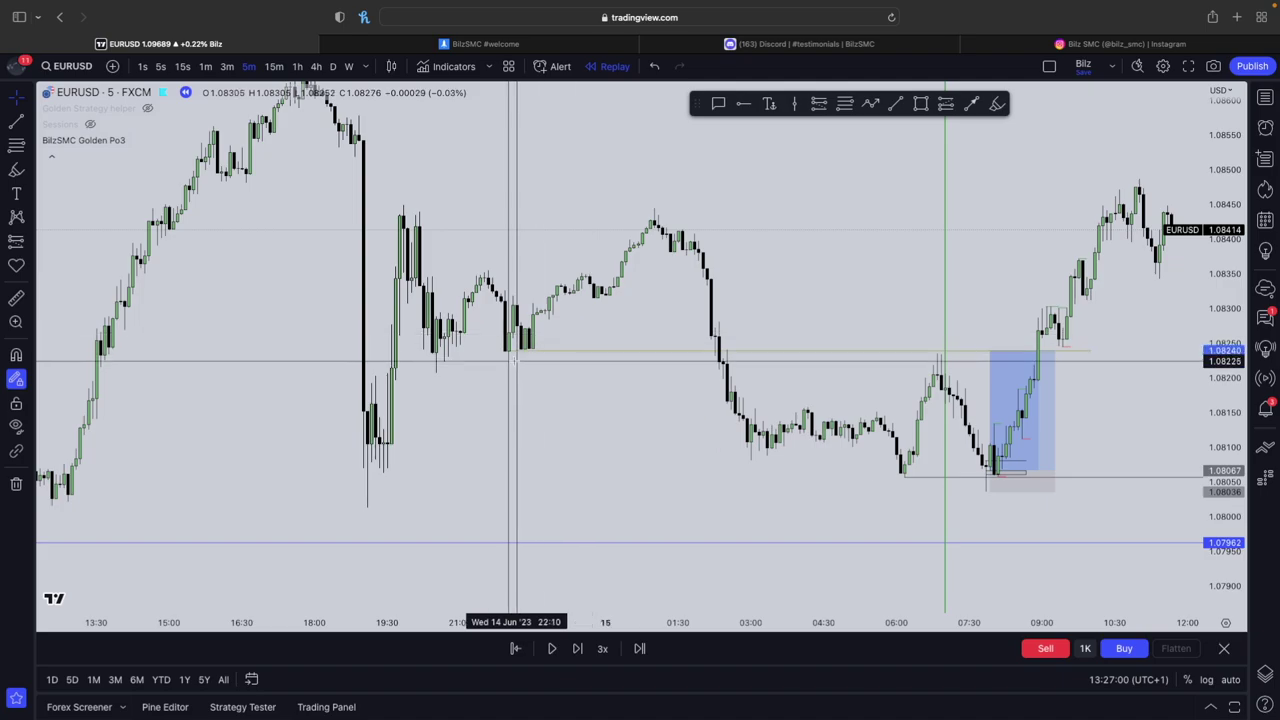
left_click(990, 352)
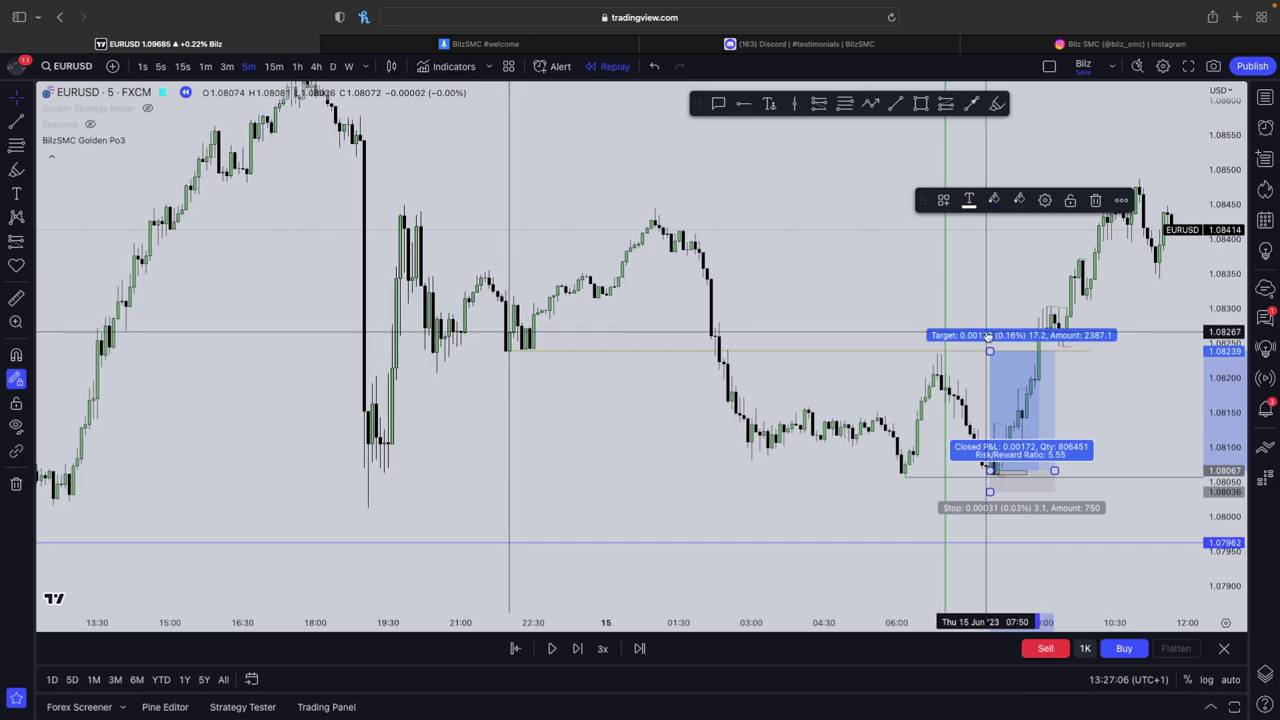
Deselect the long position and move the 5-minute chart to an empty price area above the 15 June 2023 candles
left_click(995, 301)
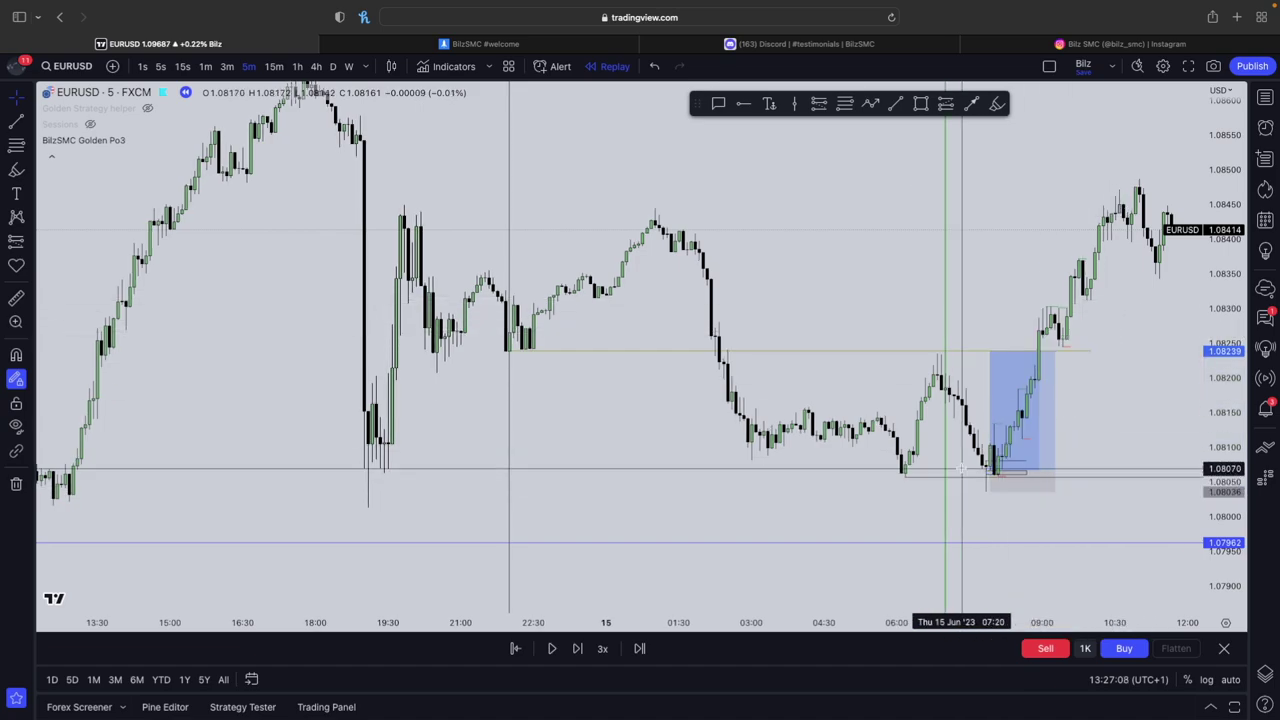
scroll(1006, 234, "up", 1)
left_click_drag(1006, 234, 975, 712)
left_click_drag(766, 133, 585, 275)
scroll(585, 275, "down", 3)
left_click_drag(898, 249, 1243, 116)
left_click_drag(720, 266, 923, 480)
Switch to Telegram and examine the testimonial posts from 8 to 14 June in the BILZ PROPFIRM FASTPASS! channel
key("ctrl+Up")
left_click(366, 309)
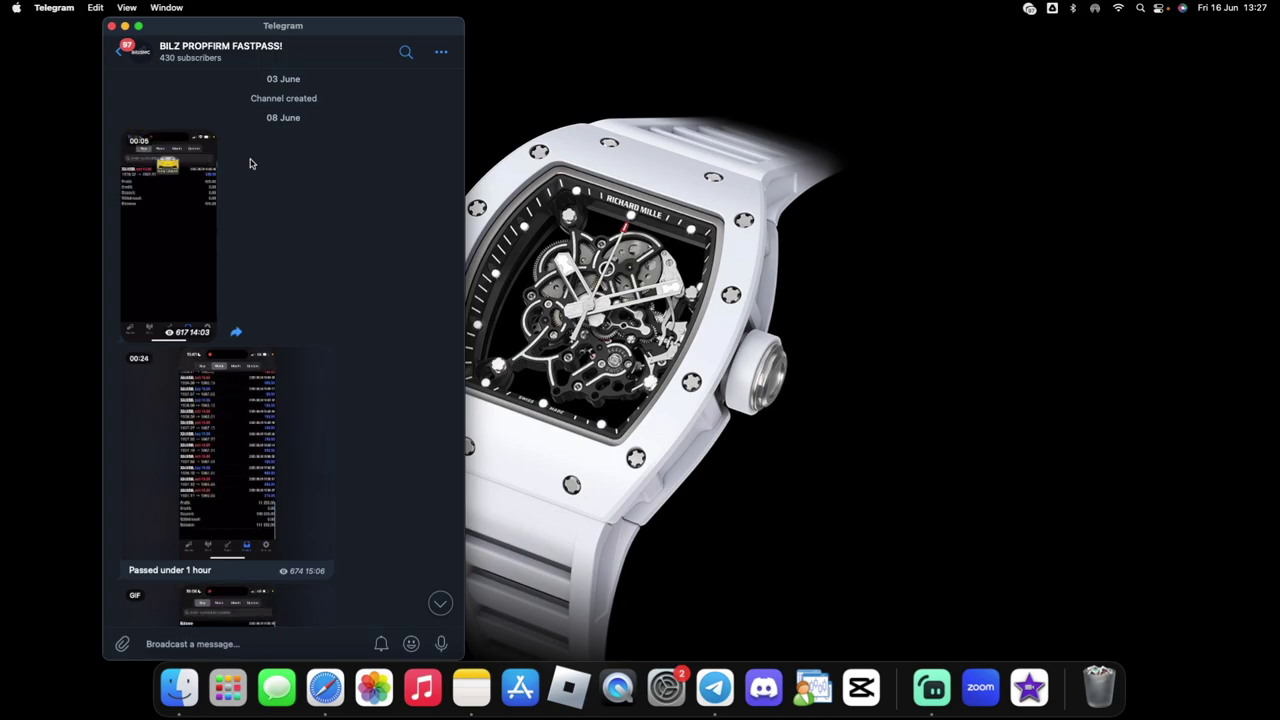
scroll(250, 163, "down", 1)
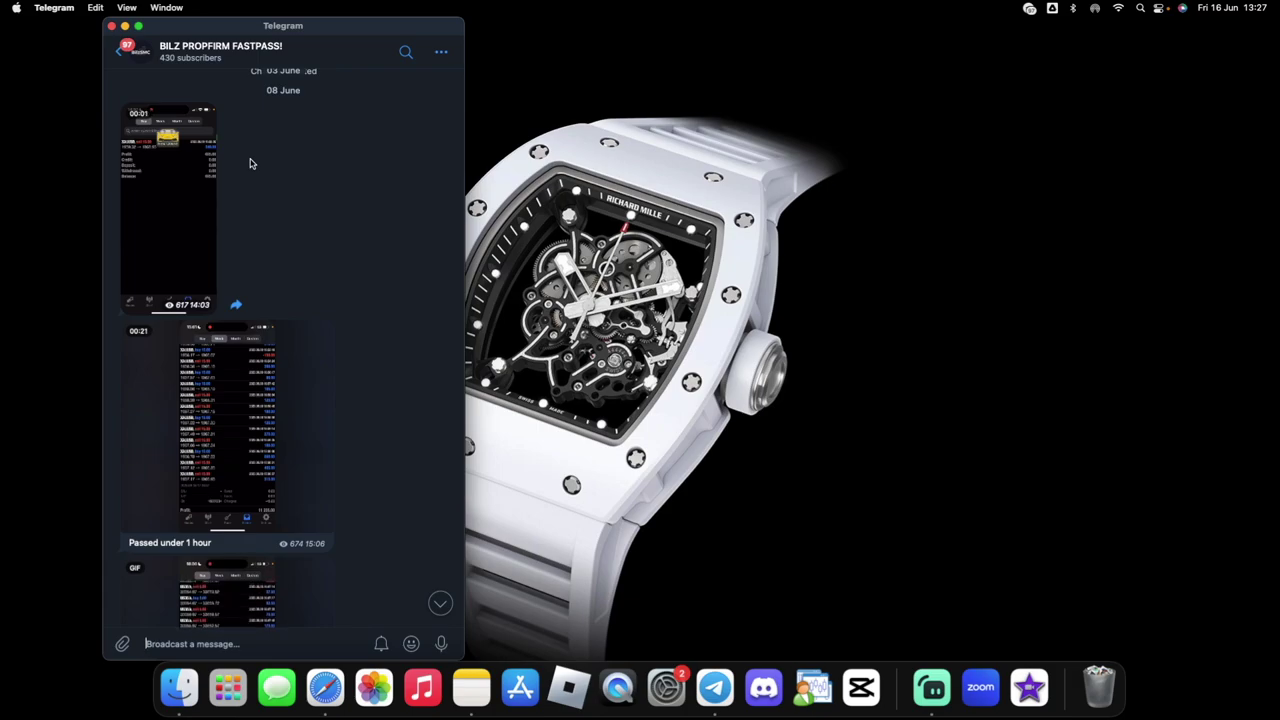
scroll(250, 163, "down", 3)
scroll(250, 163, "down", 15)
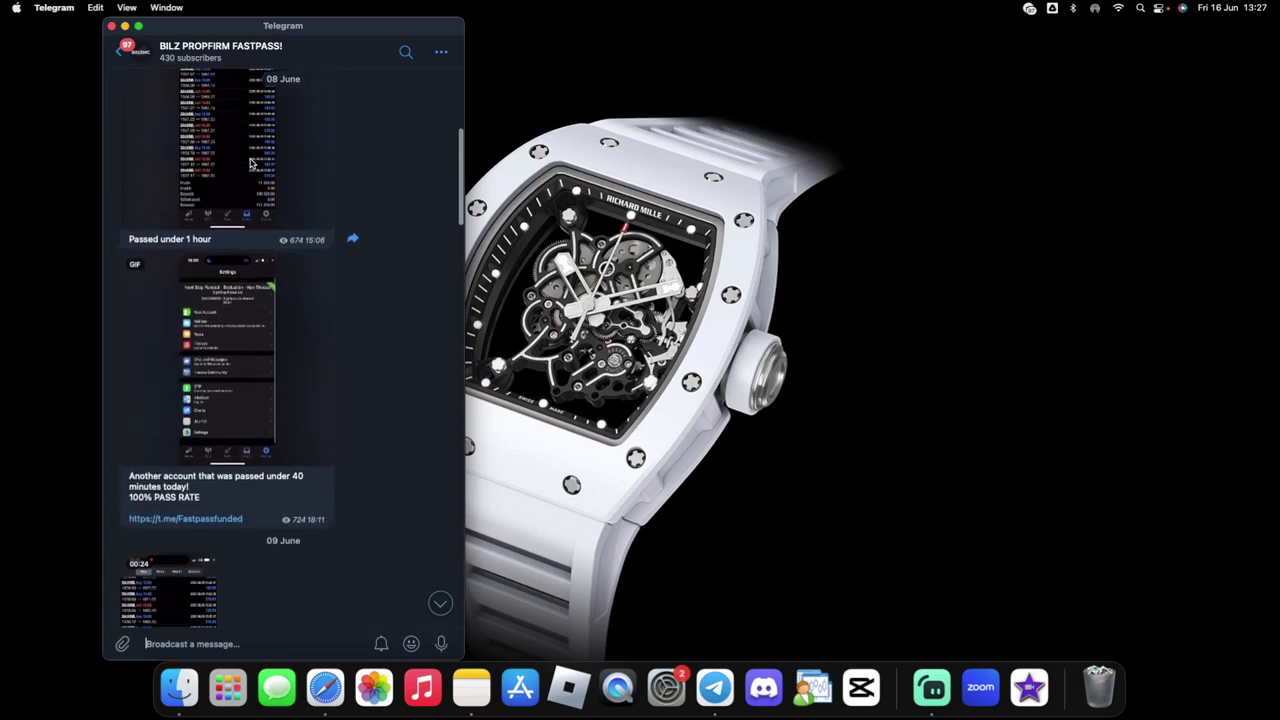
scroll(250, 160, "down", 10)
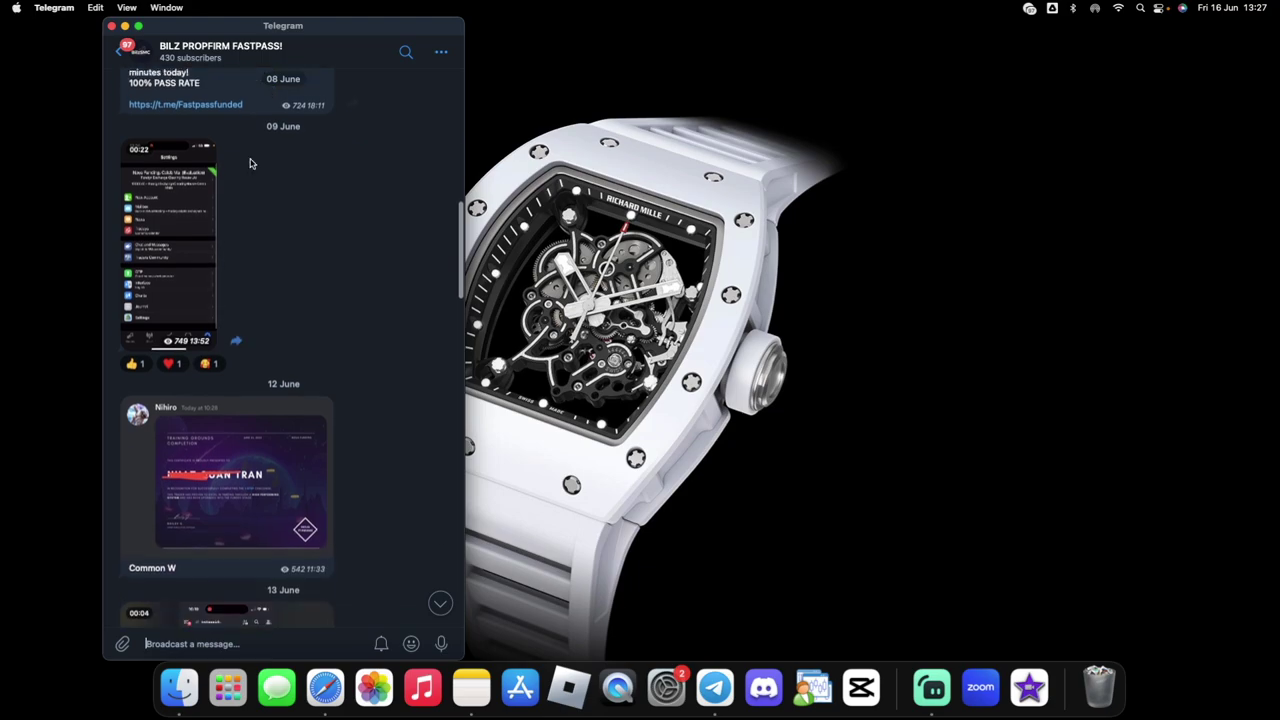
scroll(250, 163, "down", 3)
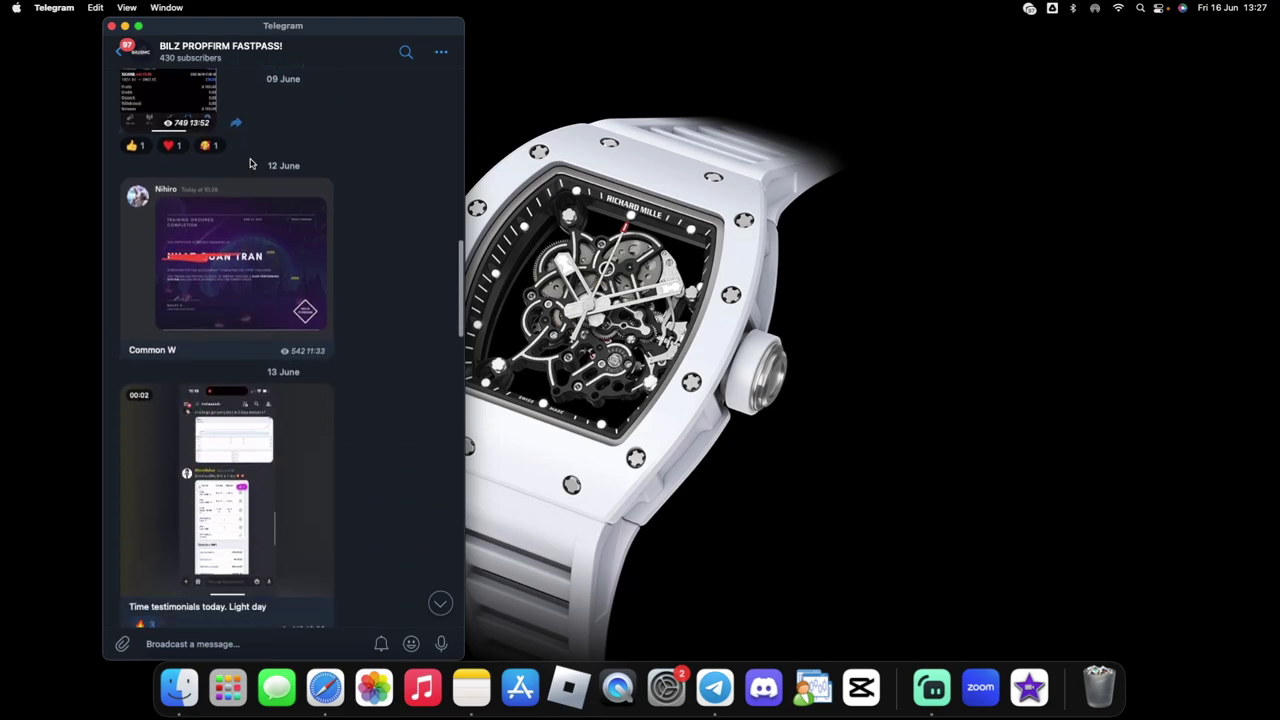
scroll(250, 163, "down", 6)
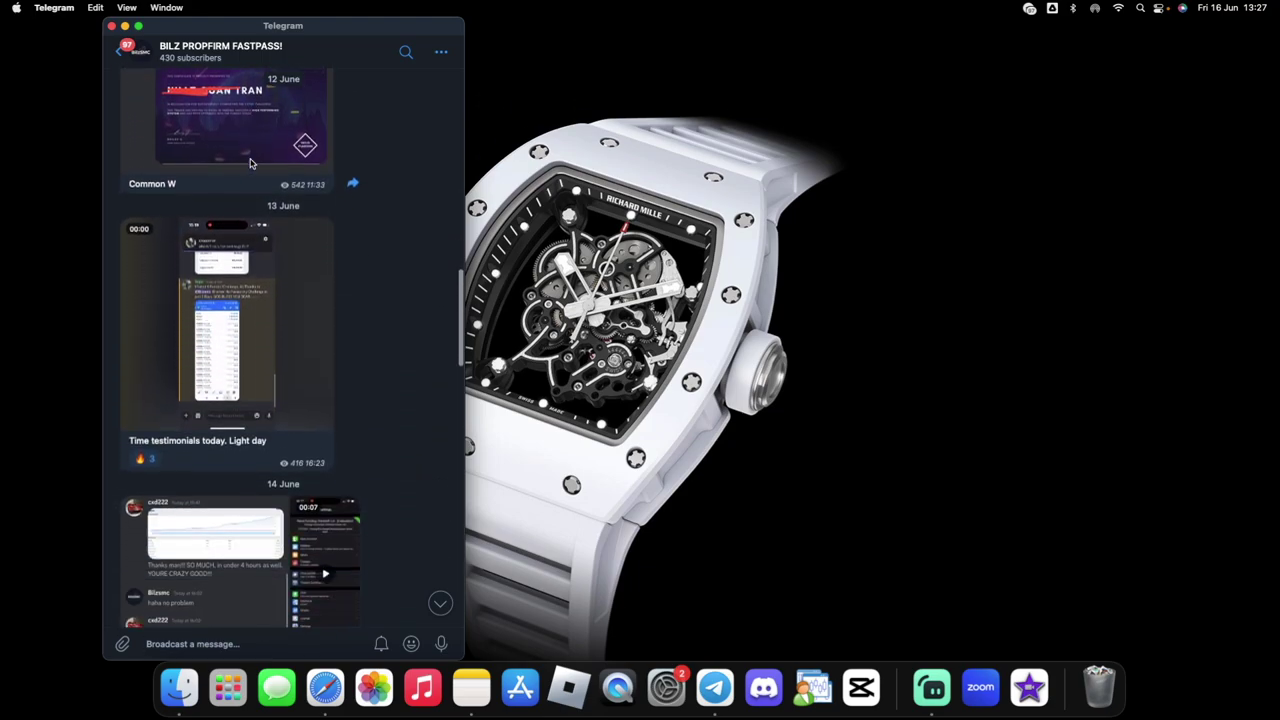
scroll(250, 163, "down", 2)
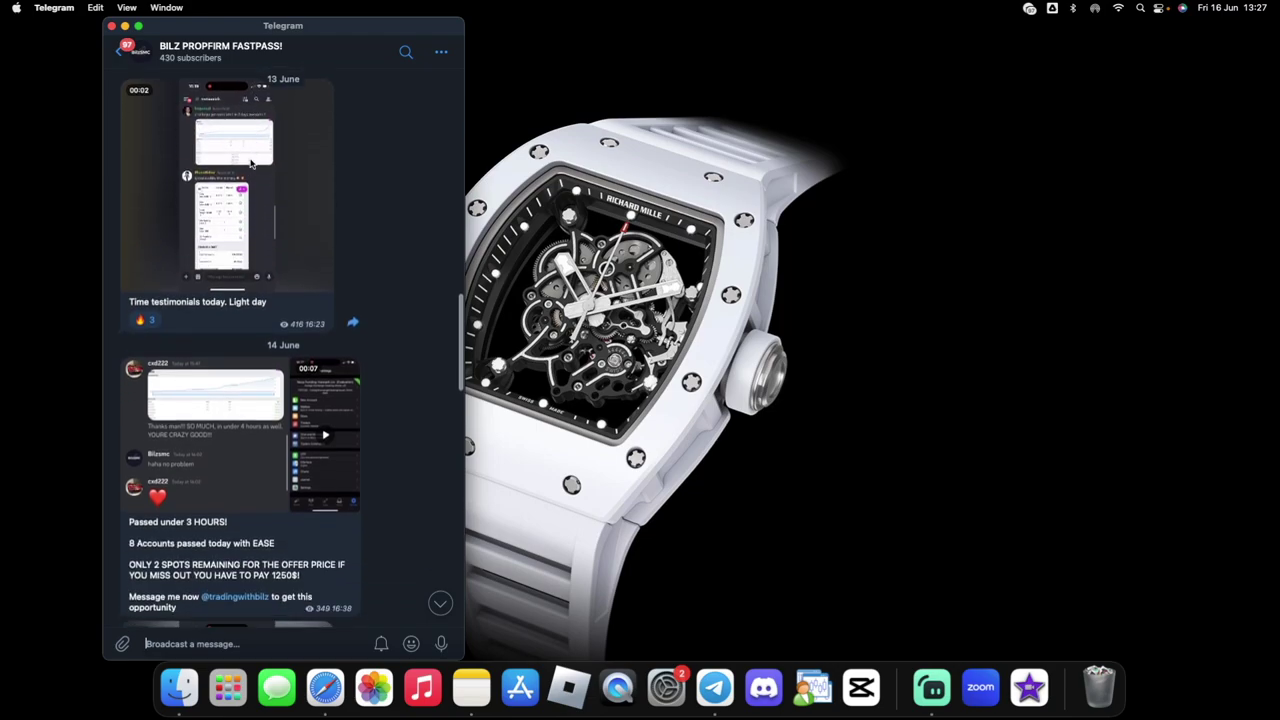
scroll(250, 163, "down", 5)
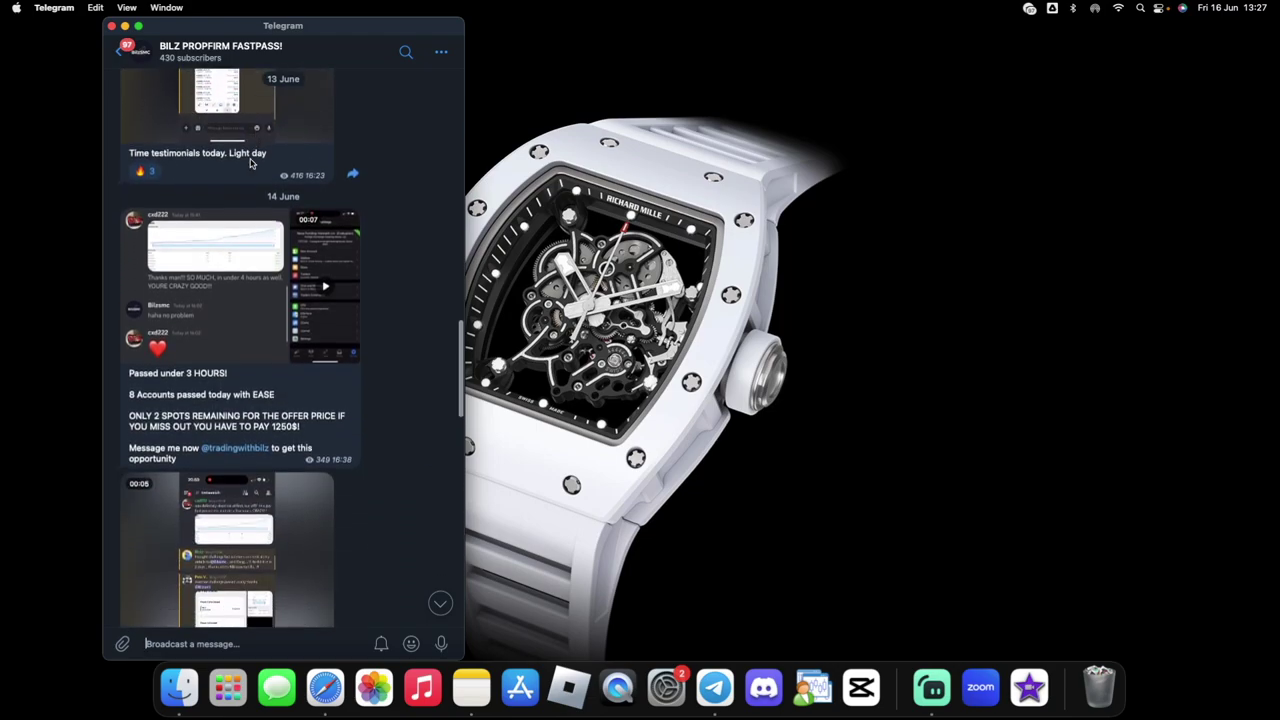
scroll(250, 163, "down", 2)
scroll(251, 163, "down", 3)
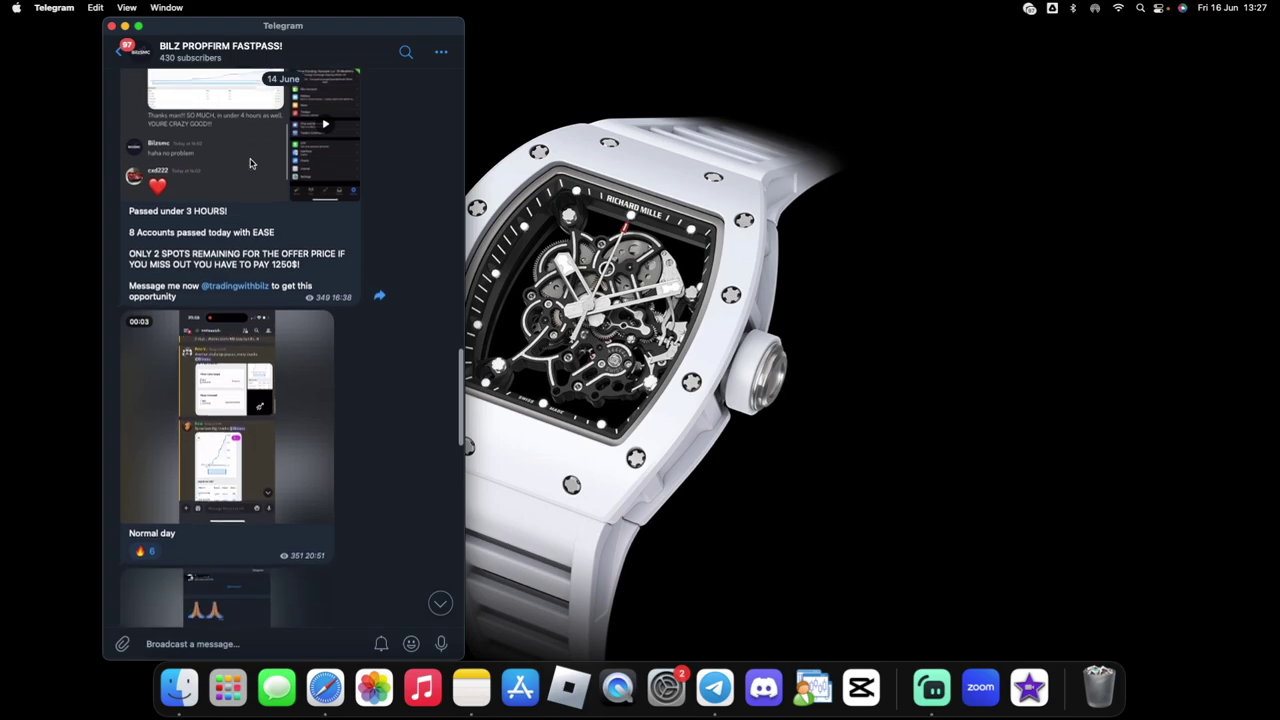
Switch back to the EURUSD chart in Safari and frame the empty area between the 14 June evening and 15 June 07:00 vertical lines
key("ctrl+Up")
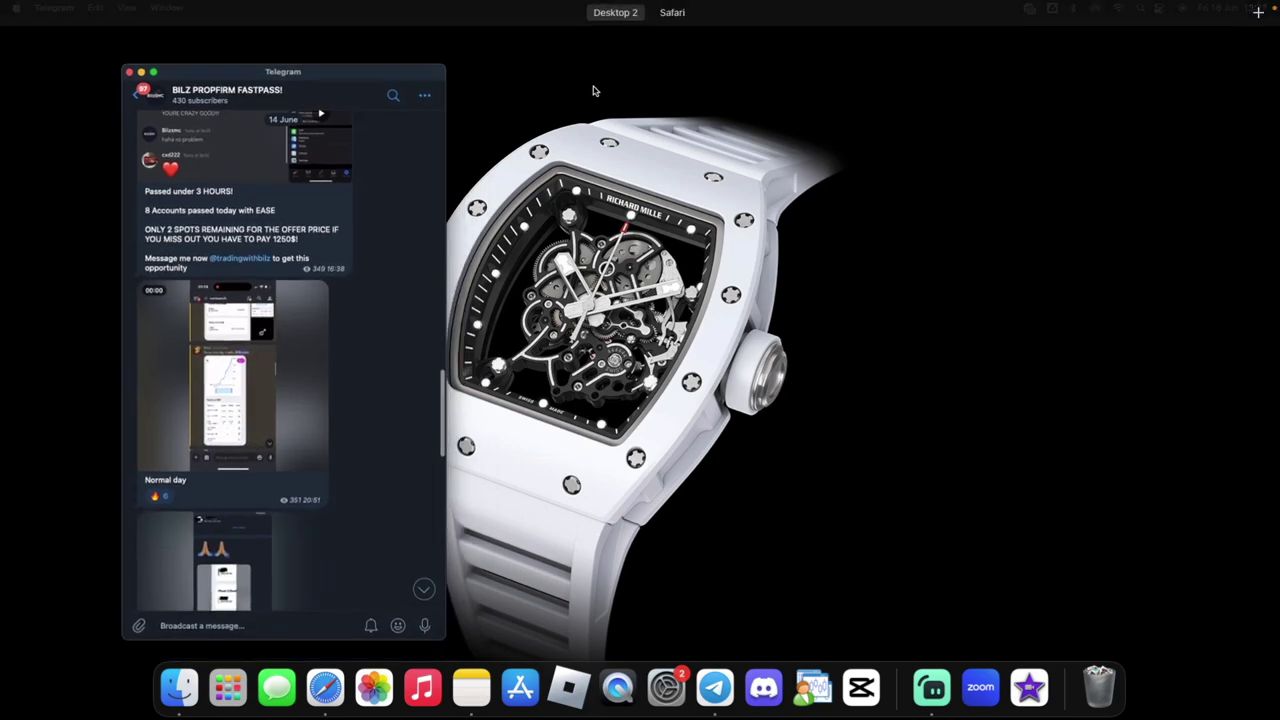
left_click(786, 60)
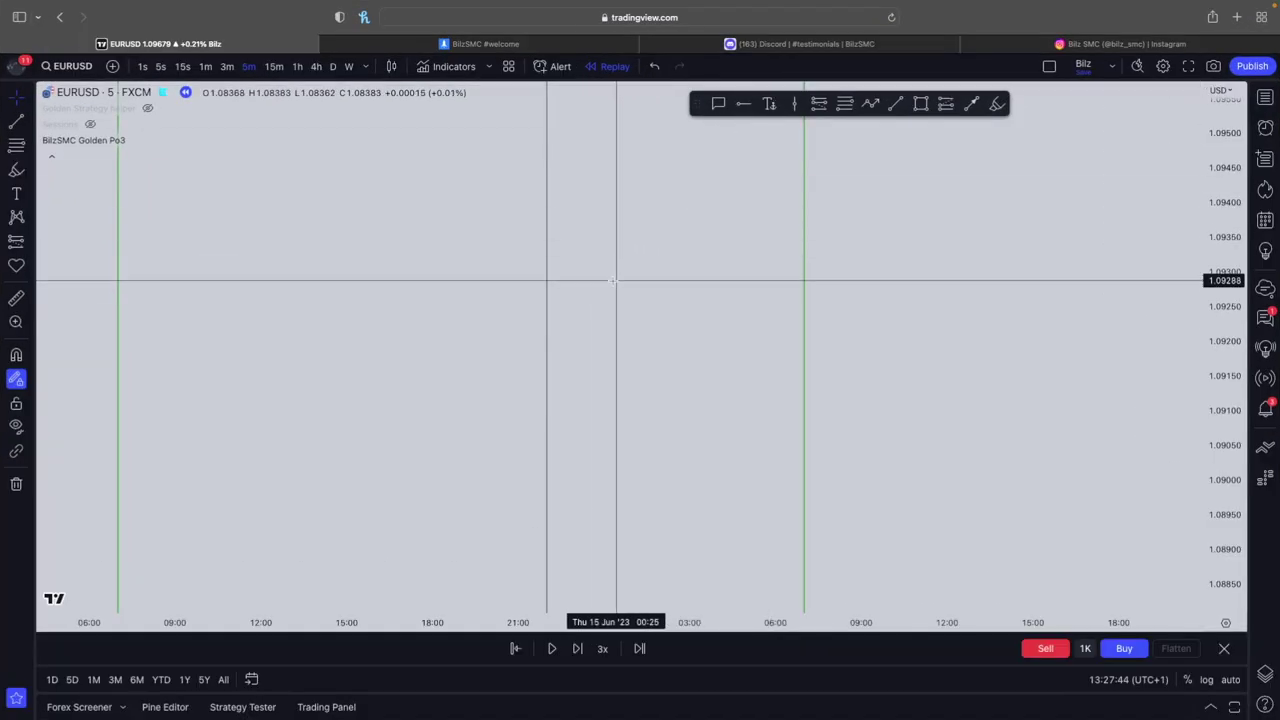
left_click_drag(792, 334, 733, 306)
scroll(826, 297, "down", 10)
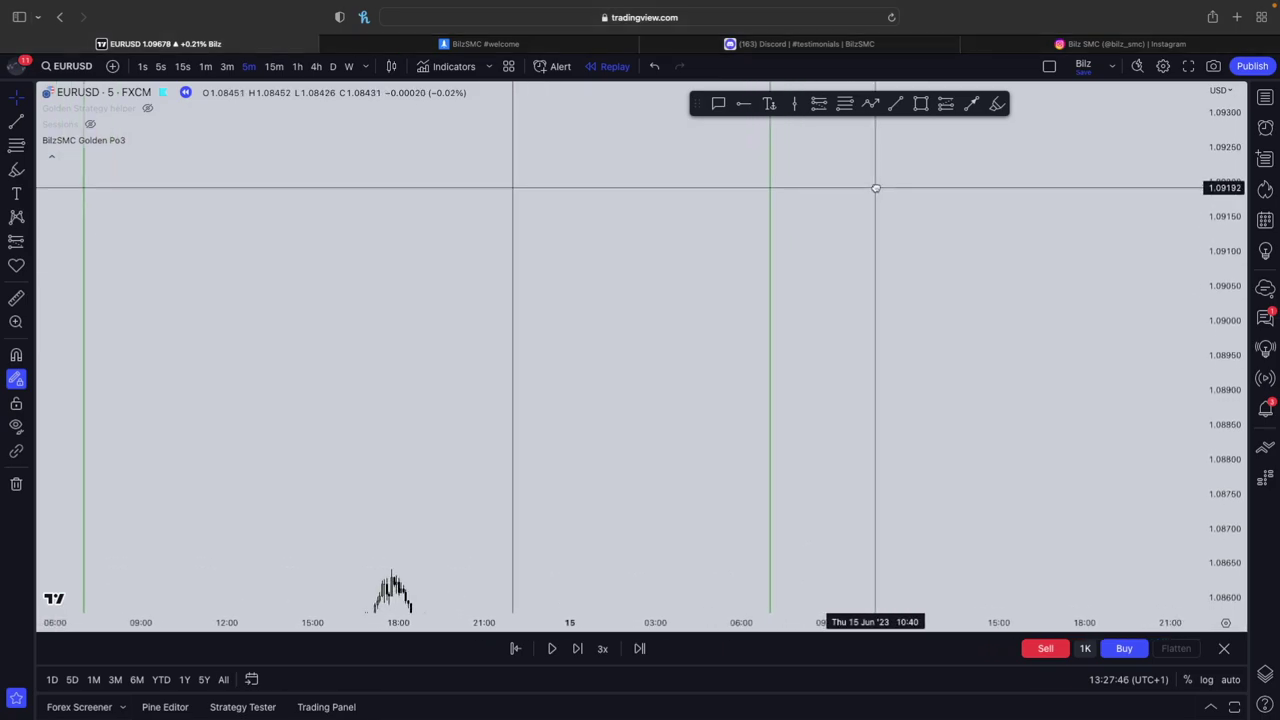
scroll(729, 341, "up", 10)
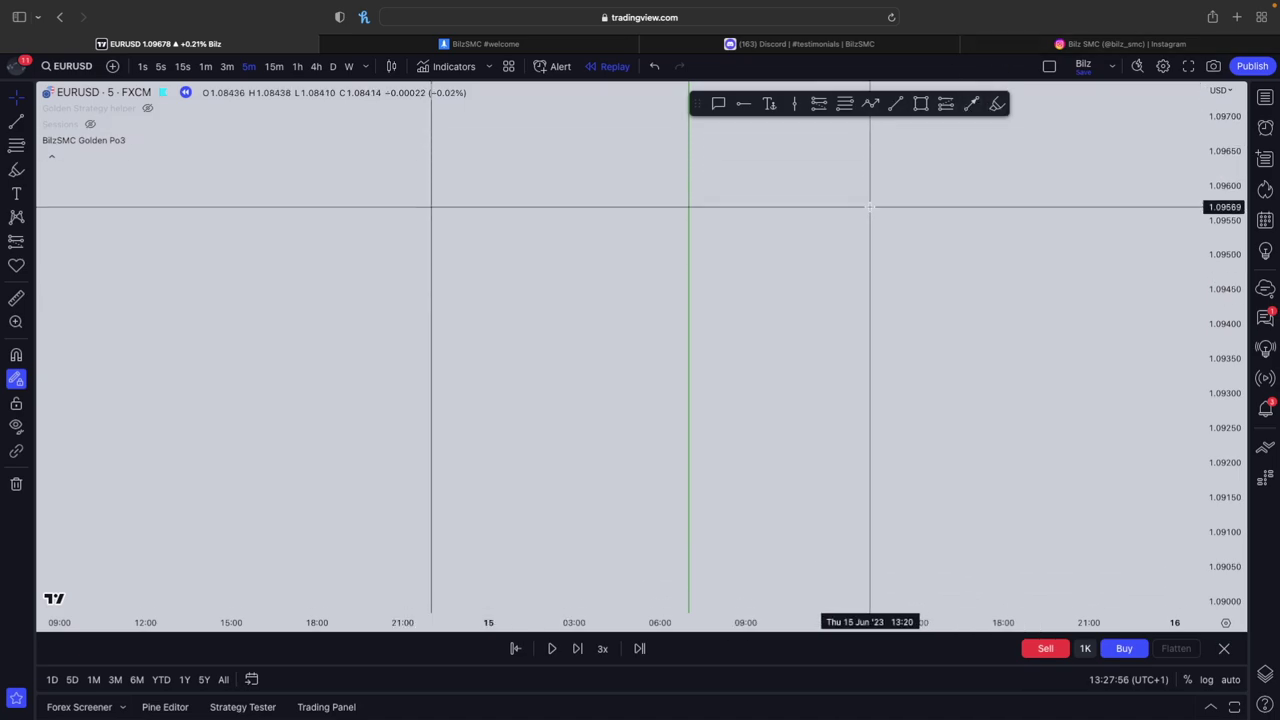
scroll(869, 207, "left", 5)
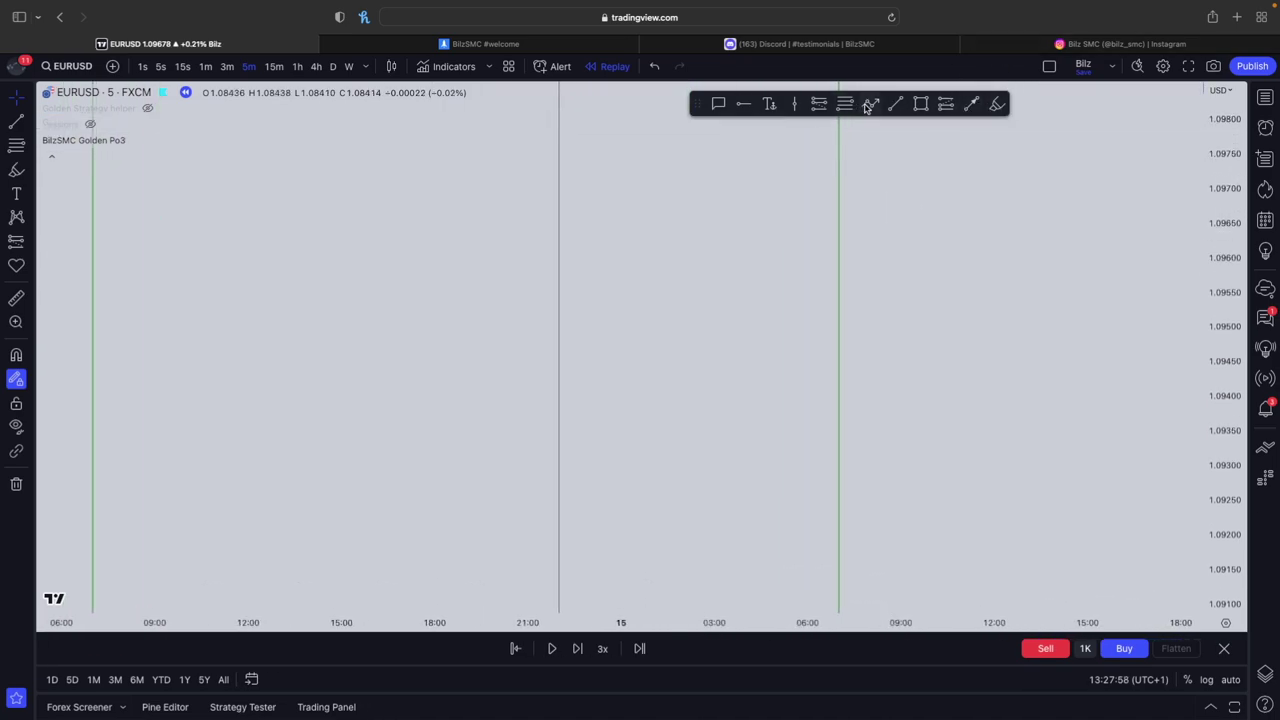
scroll(567, 337, "up", 1)
scroll(560, 355, "up", 1)
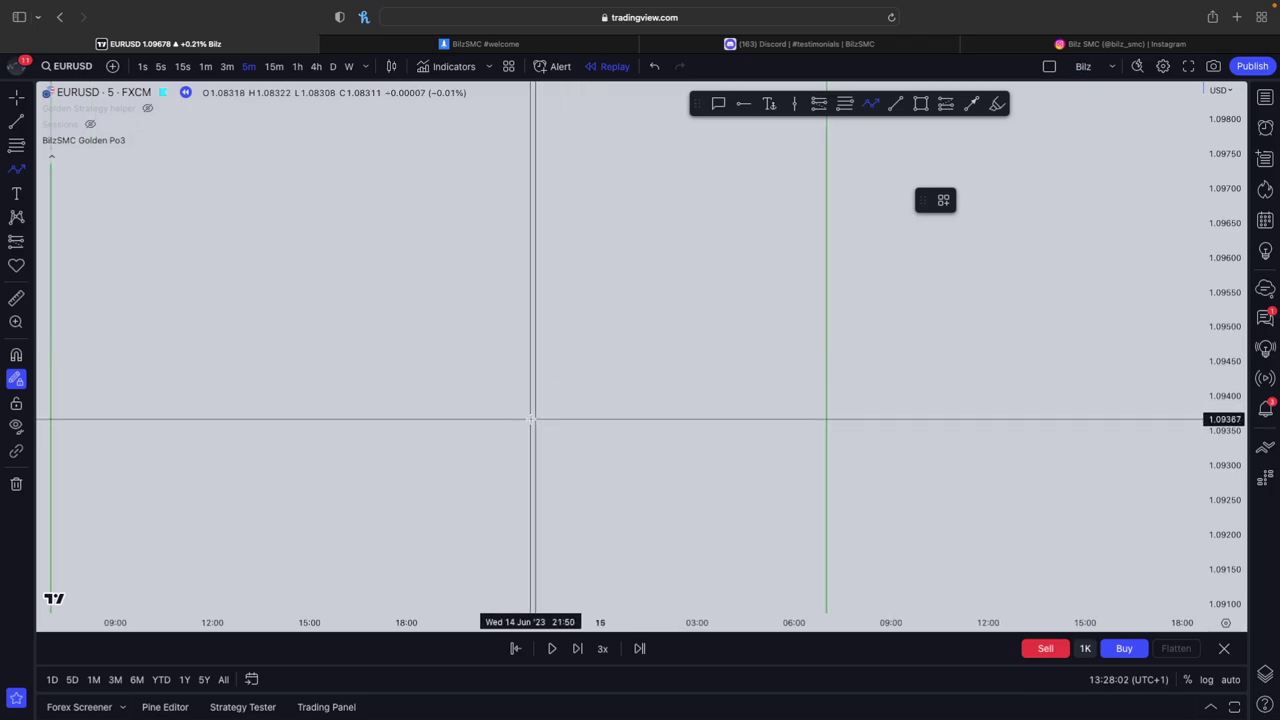
Draw a zigzag path from the 14 June evening vertical line to the 15 June 07:00 line, with a low at about 1.0925
left_click(535, 421)
left_click(597, 353)
left_click(616, 431)
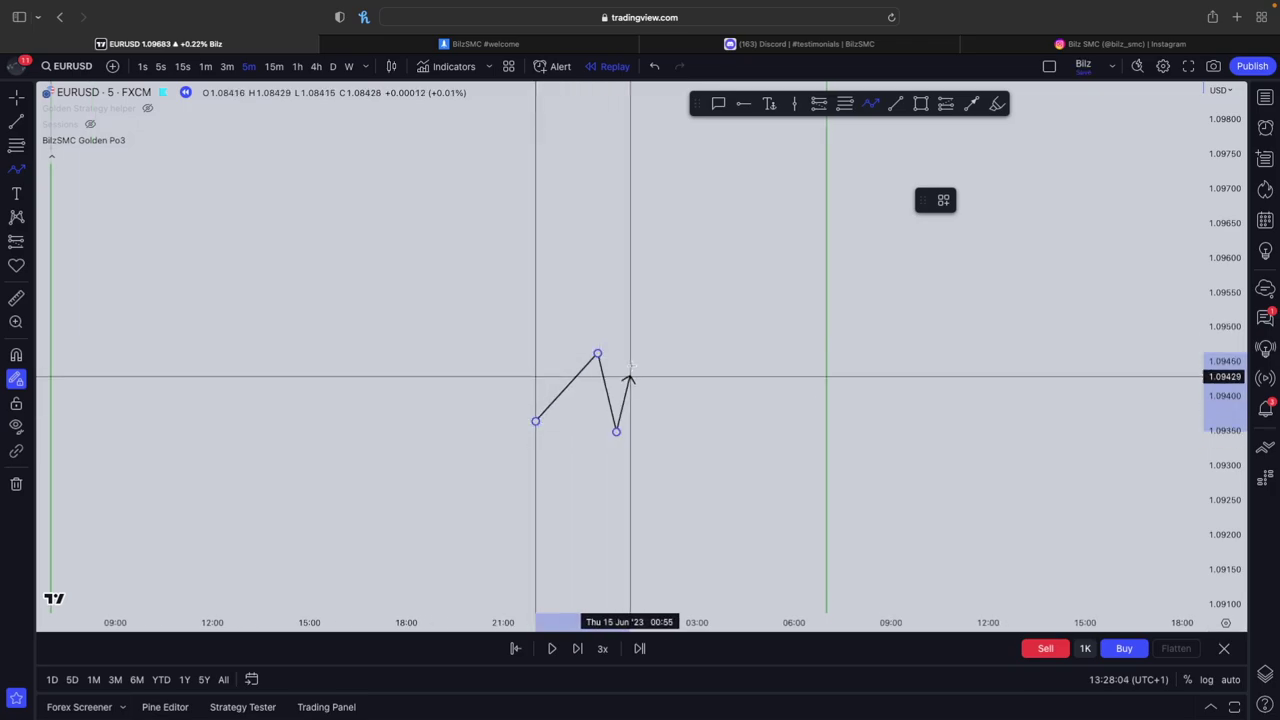
left_click(635, 339)
left_click(659, 498)
left_click(686, 248)
left_click(732, 449)
left_click(756, 325)
left_click(797, 450)
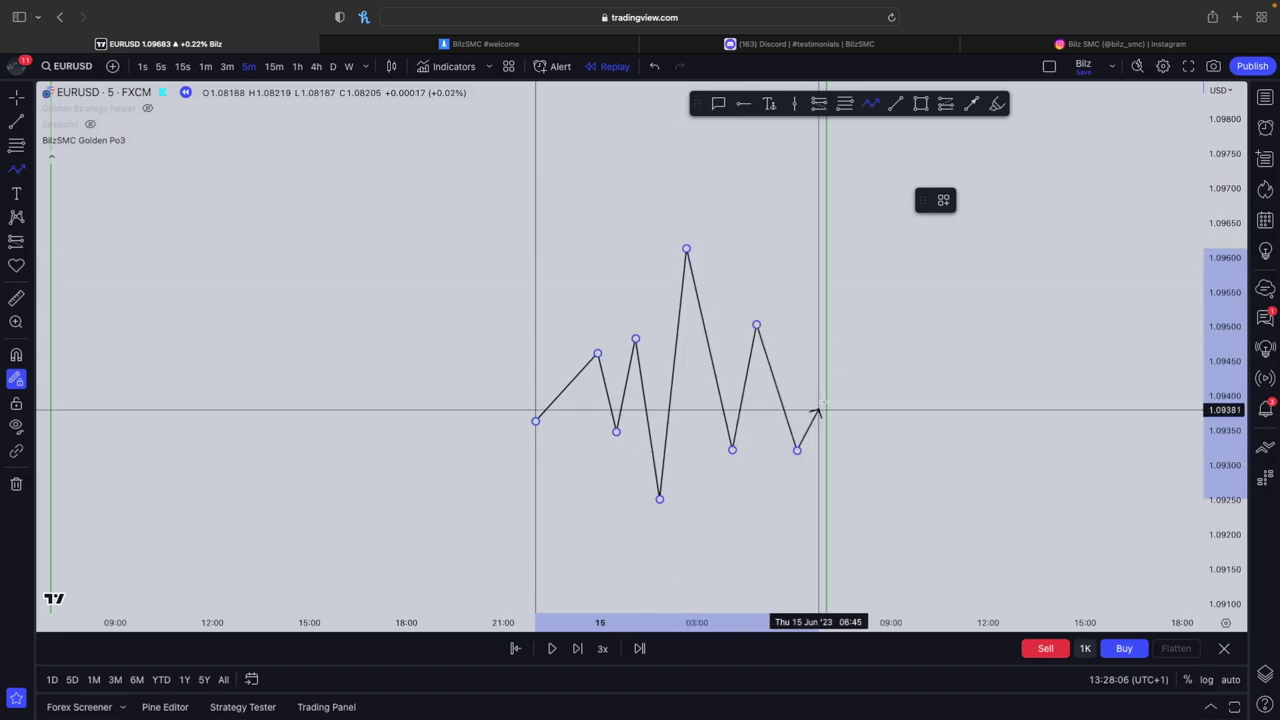
left_click(828, 348)
left_click(834, 291)
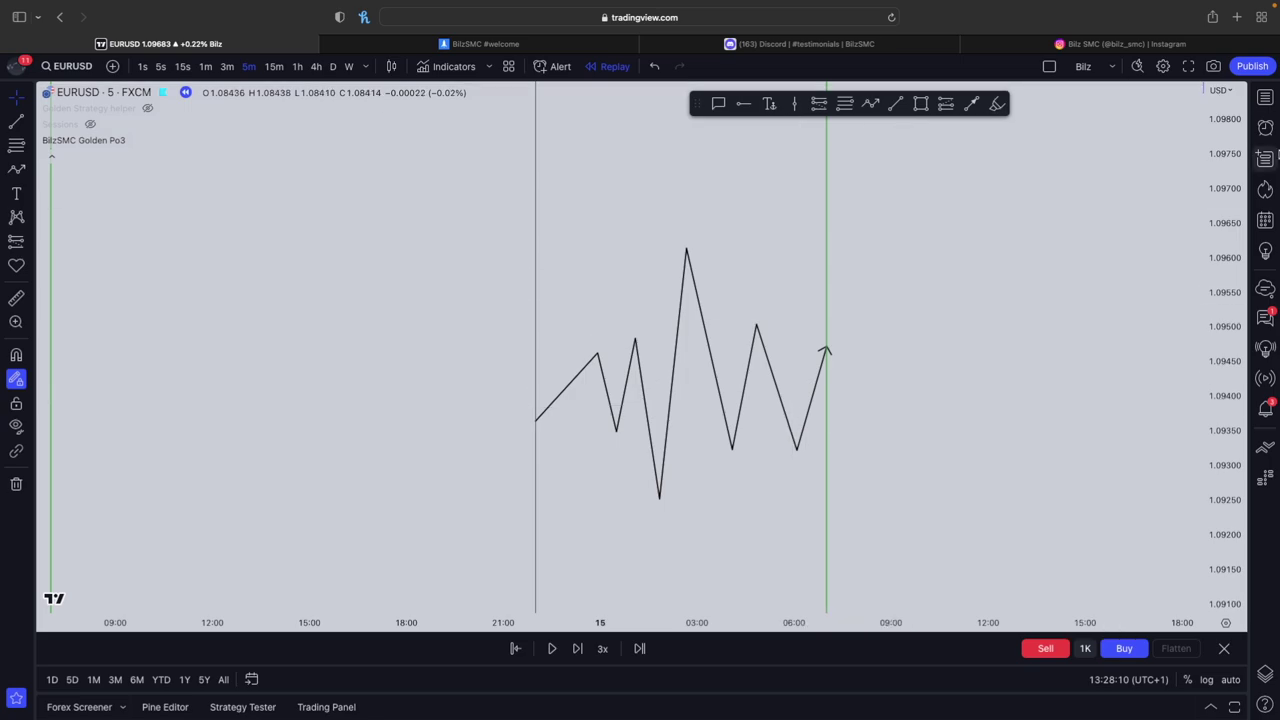
Draw a horizontal trend line at about 1.0925 from the zigzag's lowest point to about 14:40 on 15 June
left_click_drag(940, 126, 961, 126)
left_click(681, 493)
left_click(1095, 493)
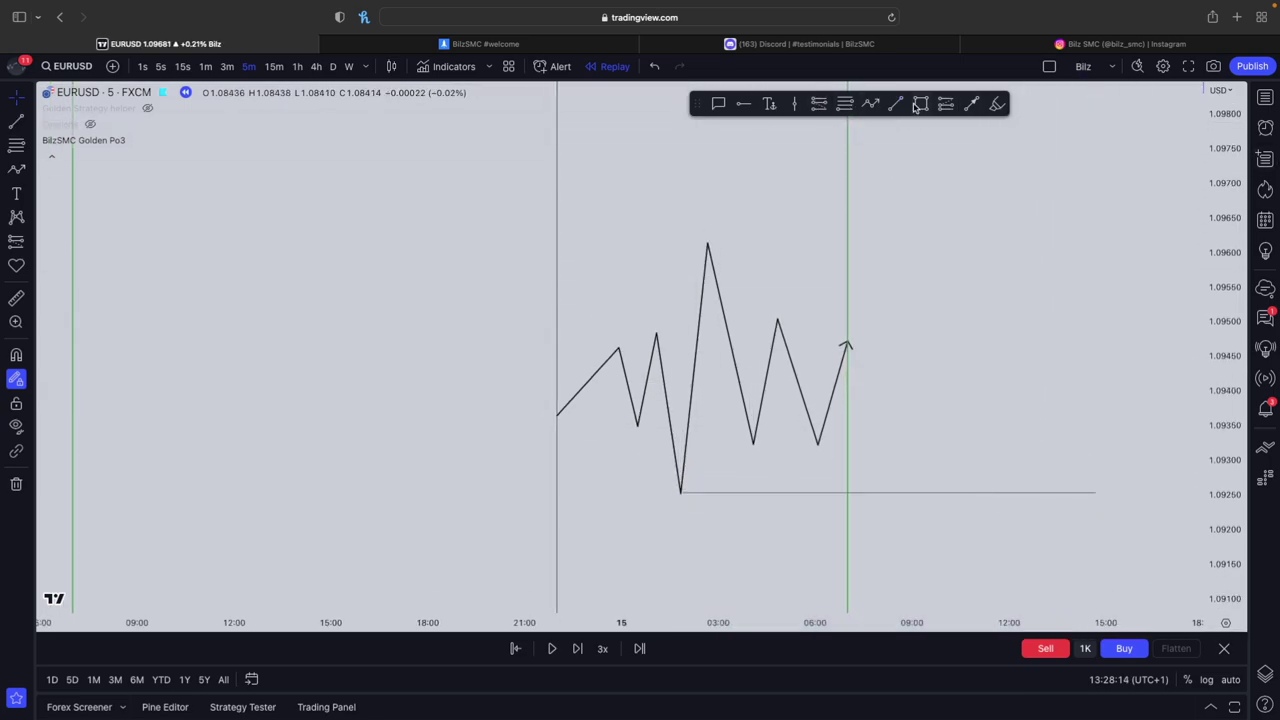
Draw a second path from the zigzag's end that dips below the horizontal line and rises sharply, and undo it
left_click(871, 104)
left_click(847, 344)
left_click(877, 521)
left_click(897, 490)
left_click(907, 512)
double_click(936, 326)
key("super+z")
Raise the zigzag's lowest point above the horizontal line, level with its other lows at about 1.0932
left_click_drag(680, 491, 691, 443)
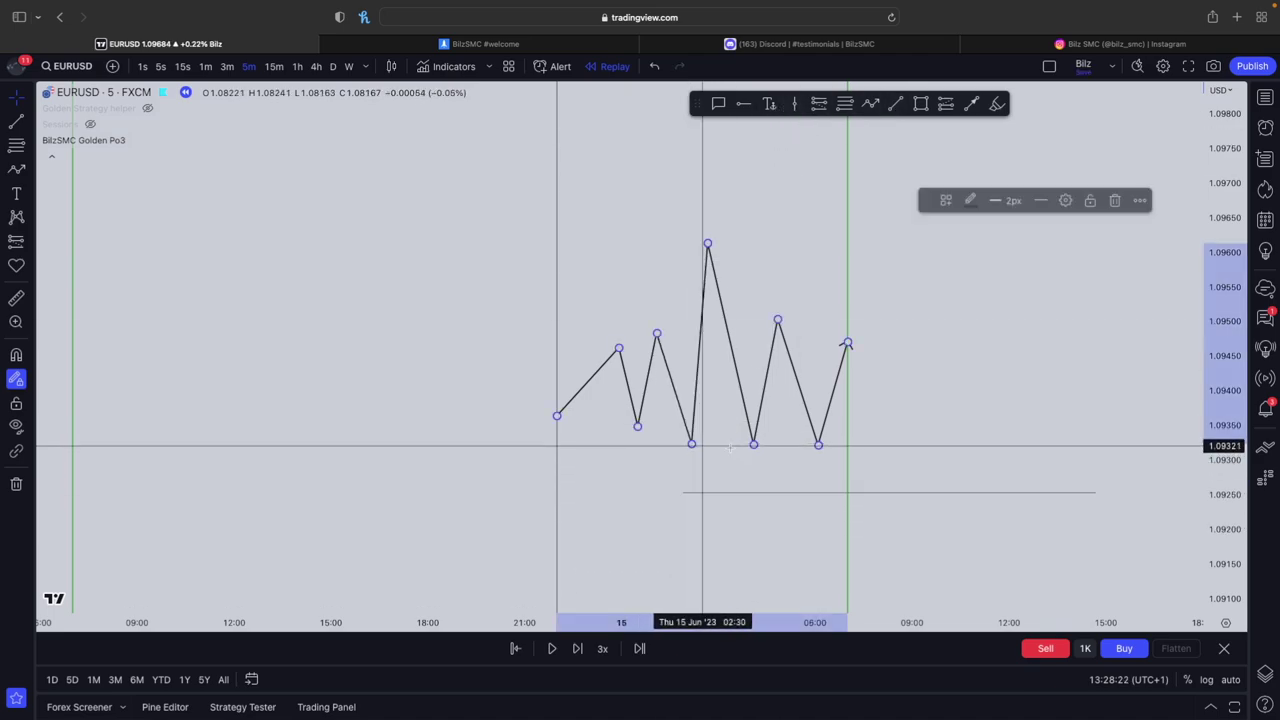
left_click(730, 447)
left_click(896, 105)
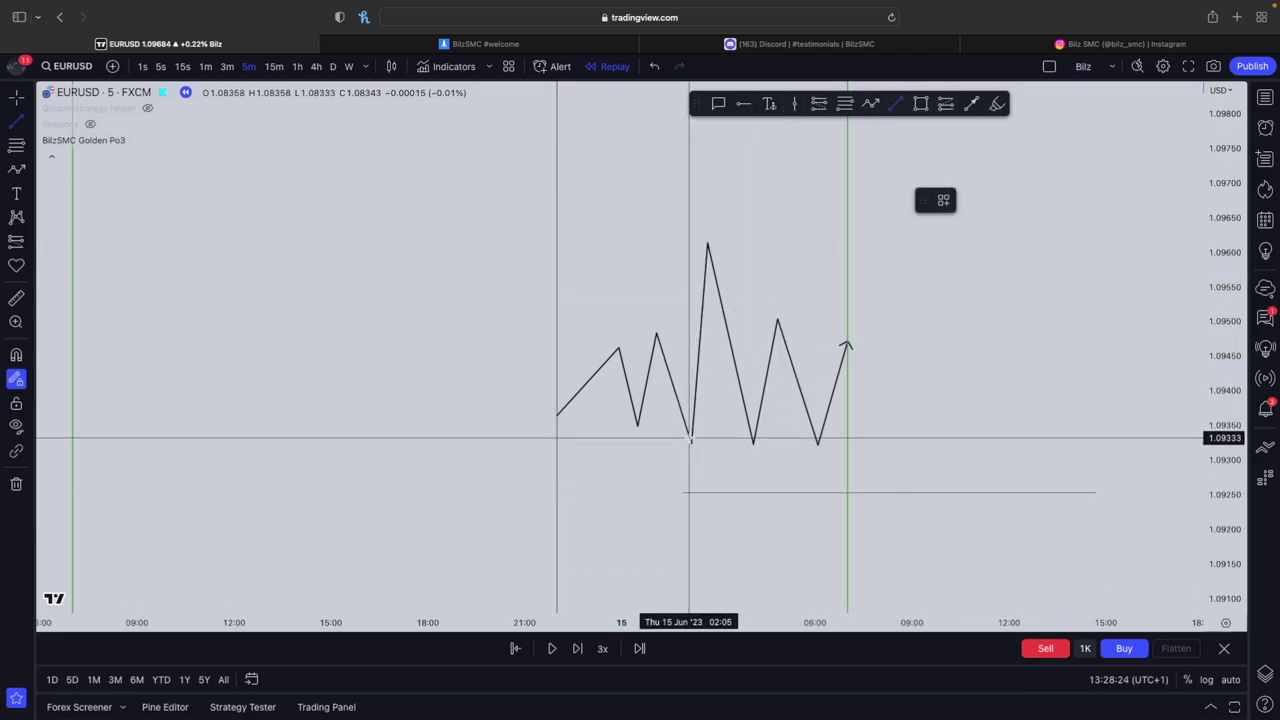
key("Escape")
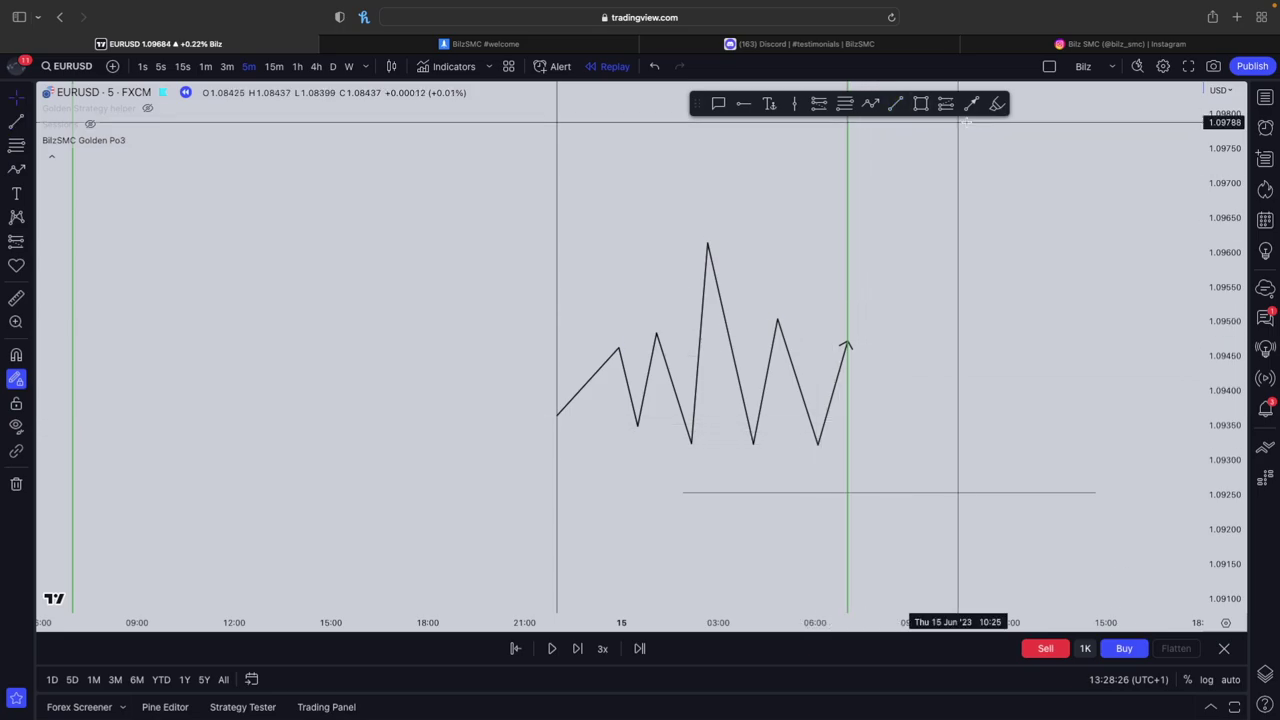
Draw a short down-and-up path from the zigzag's end at 07:00, and a horizontal line from its low at about 1.0938
left_click(871, 105)
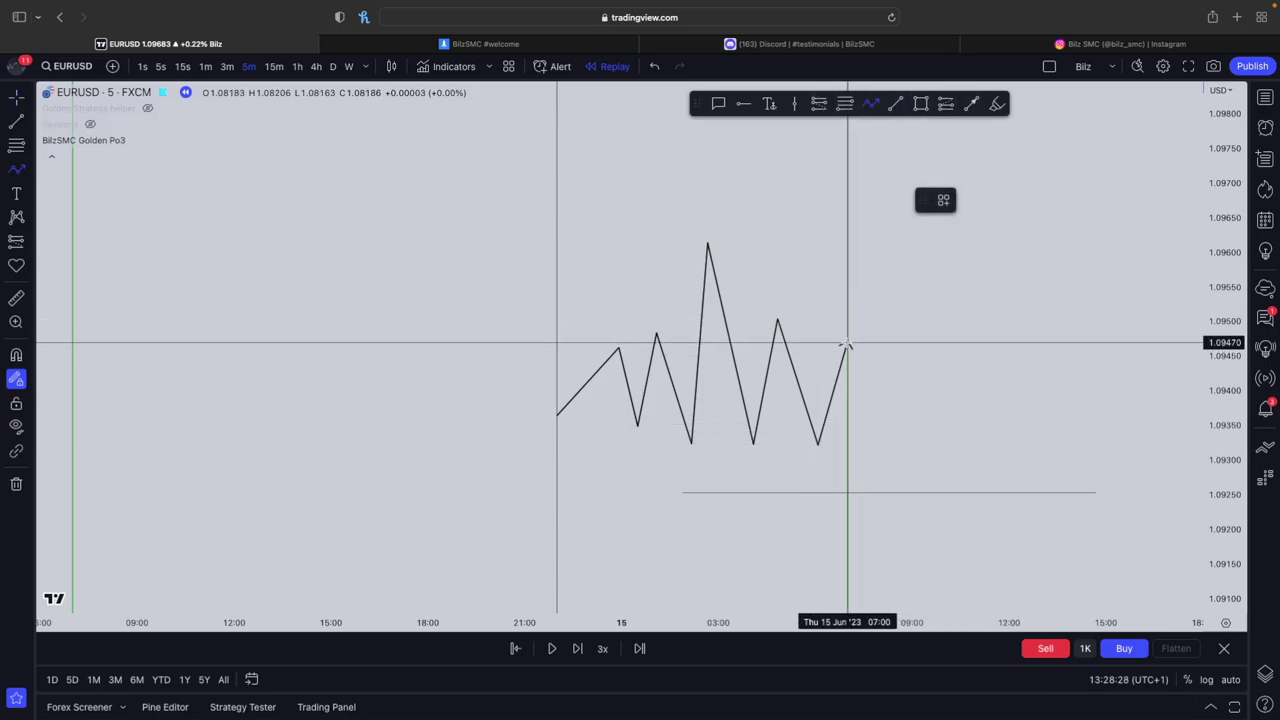
left_click(847, 343)
left_click(858, 410)
double_click(872, 377)
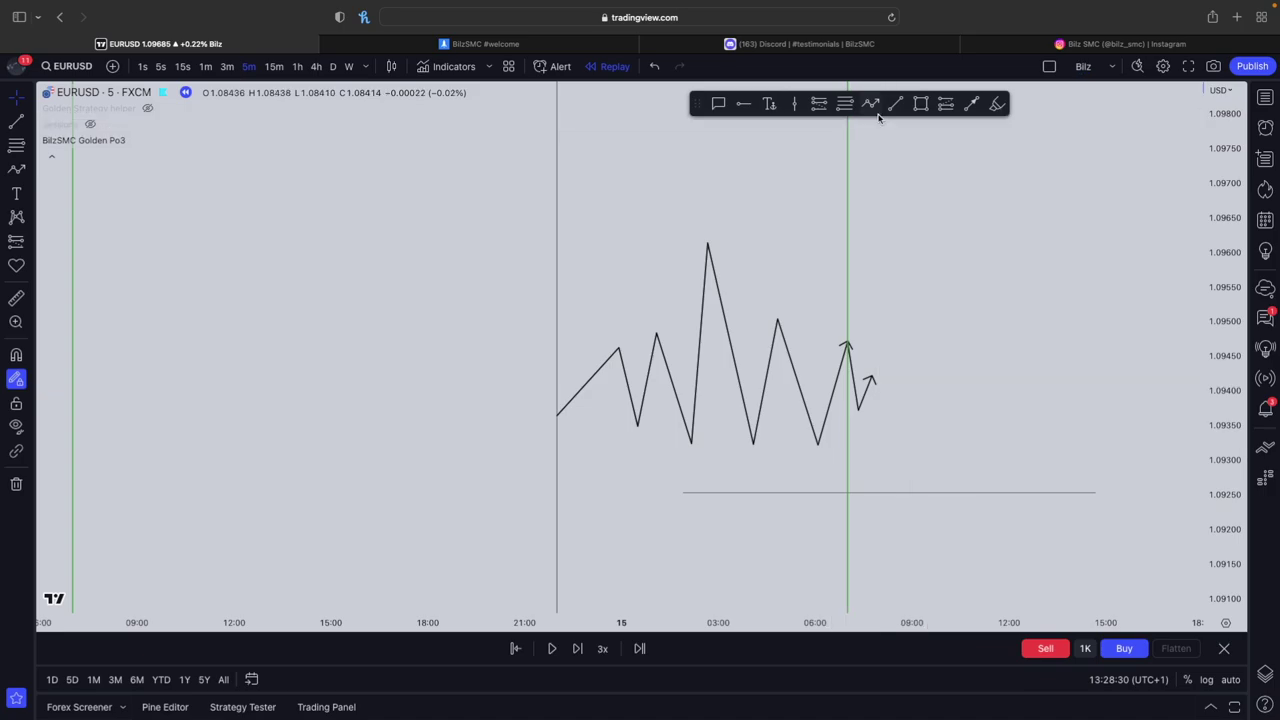
left_click(858, 410)
left_click(1015, 410)
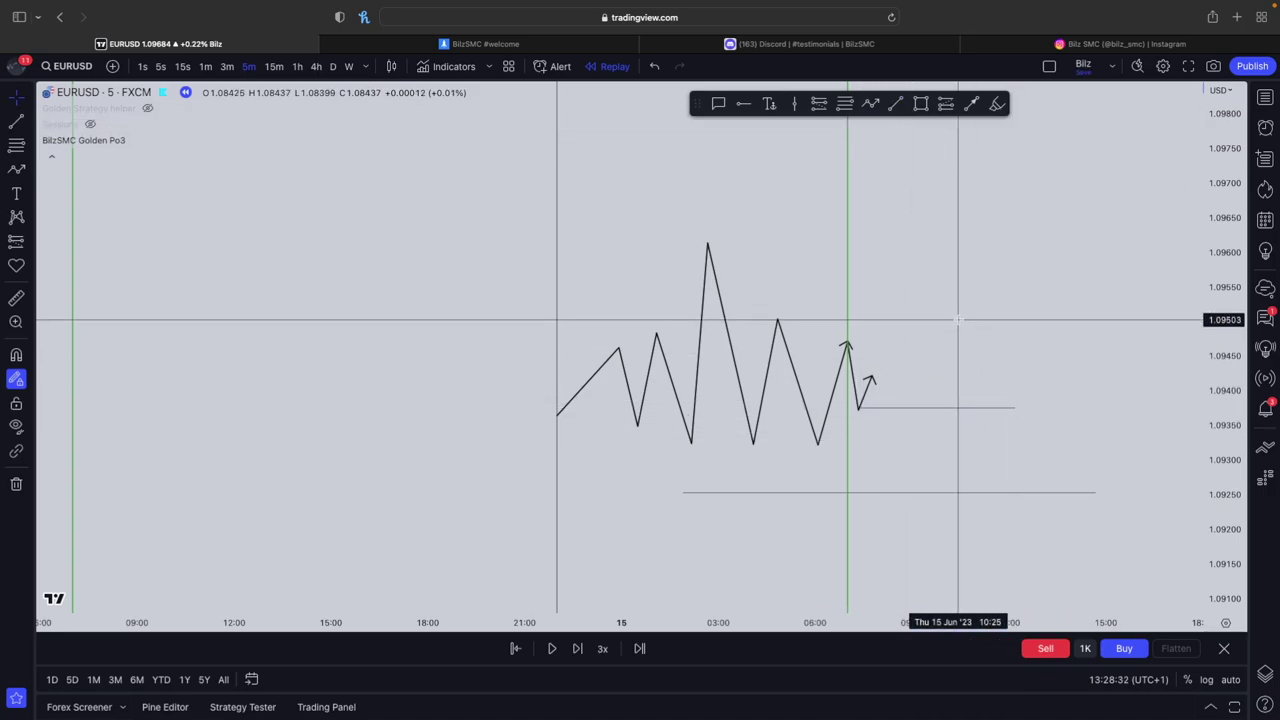
Draw a path from the short path's end that dips below the upper horizontal line and rises to about 1.0960
left_click(871, 105)
left_click(873, 366)
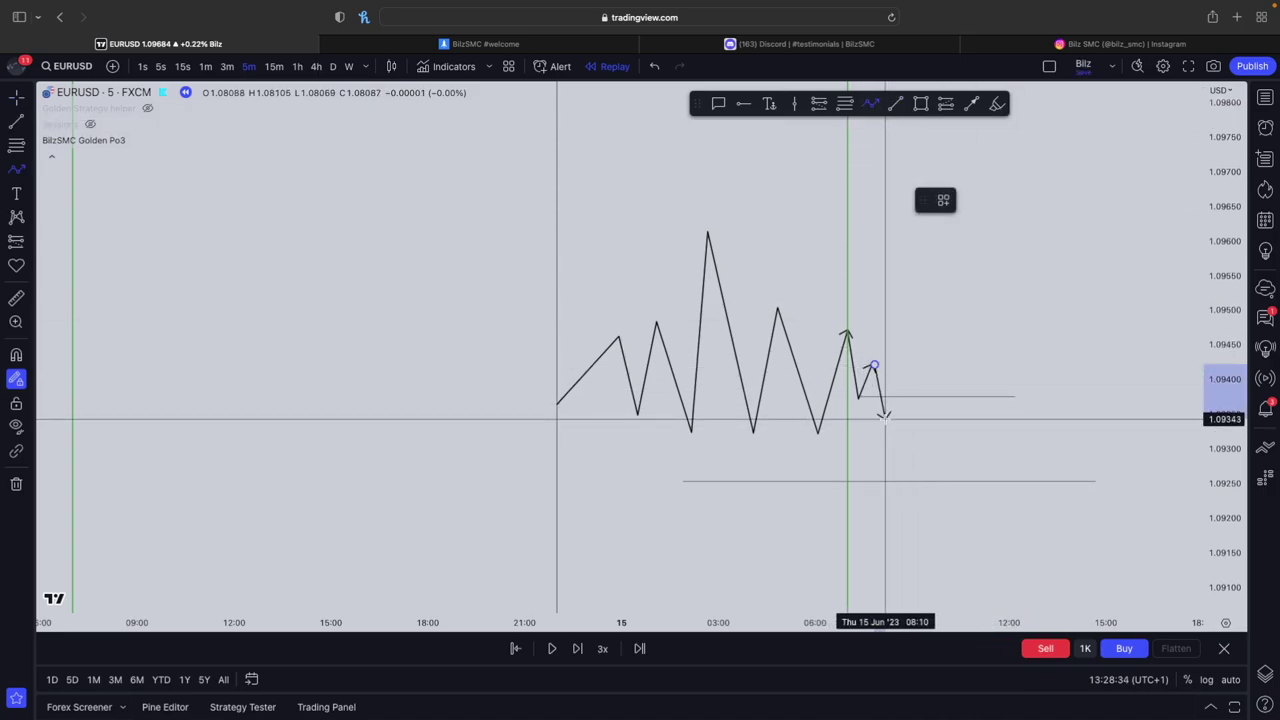
left_click(898, 451)
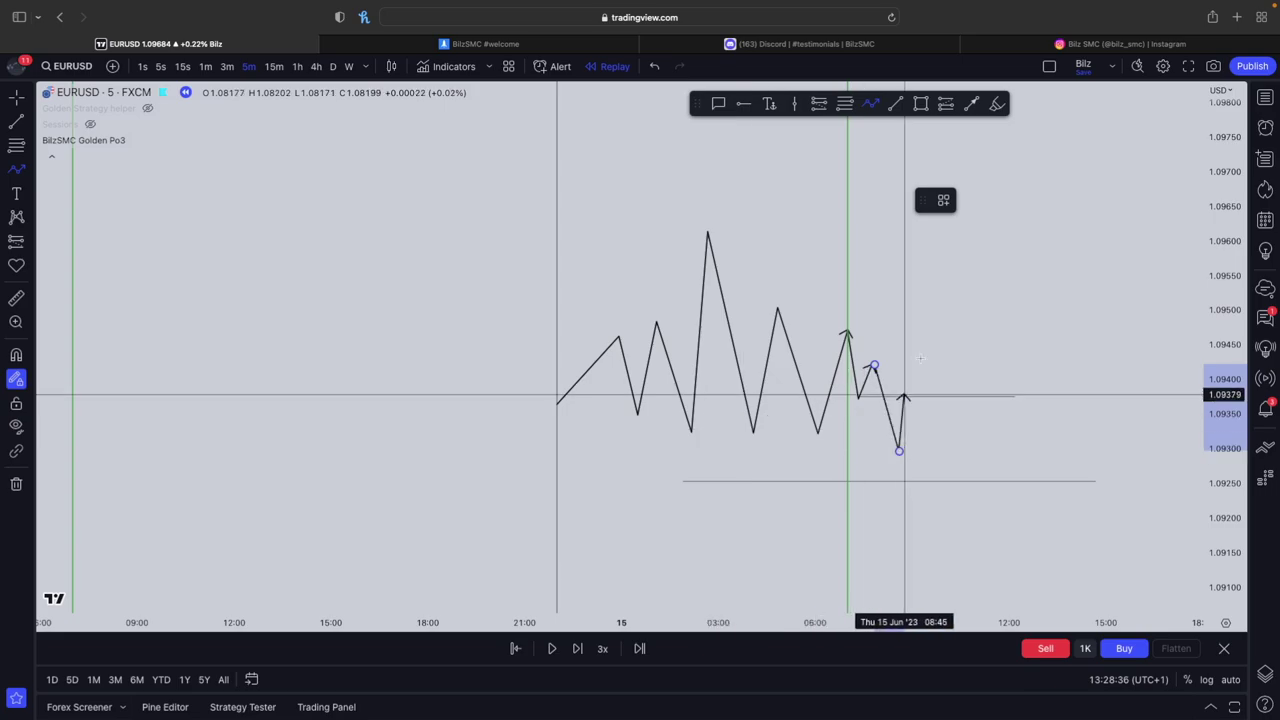
double_click(970, 238)
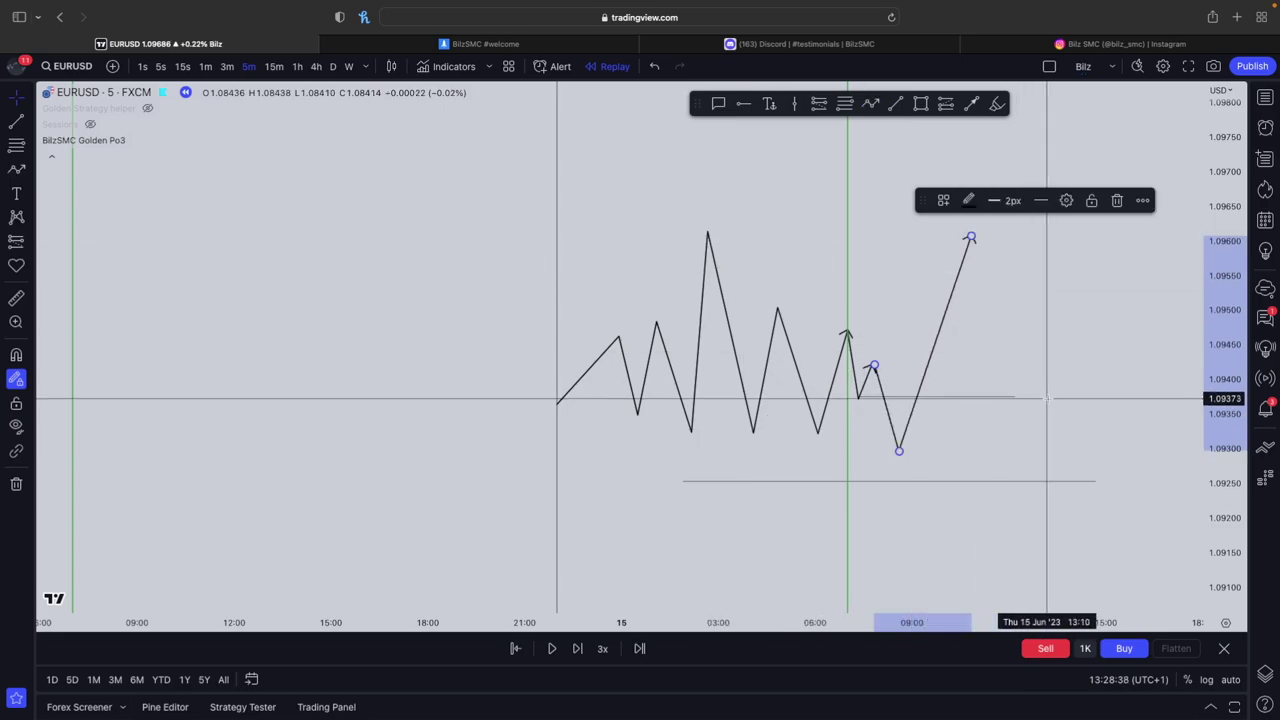
Delete all the illustrative paths and horizontal lines together, and bring the 15 June price action back into view
left_click_drag(1163, 518, 407, 196)
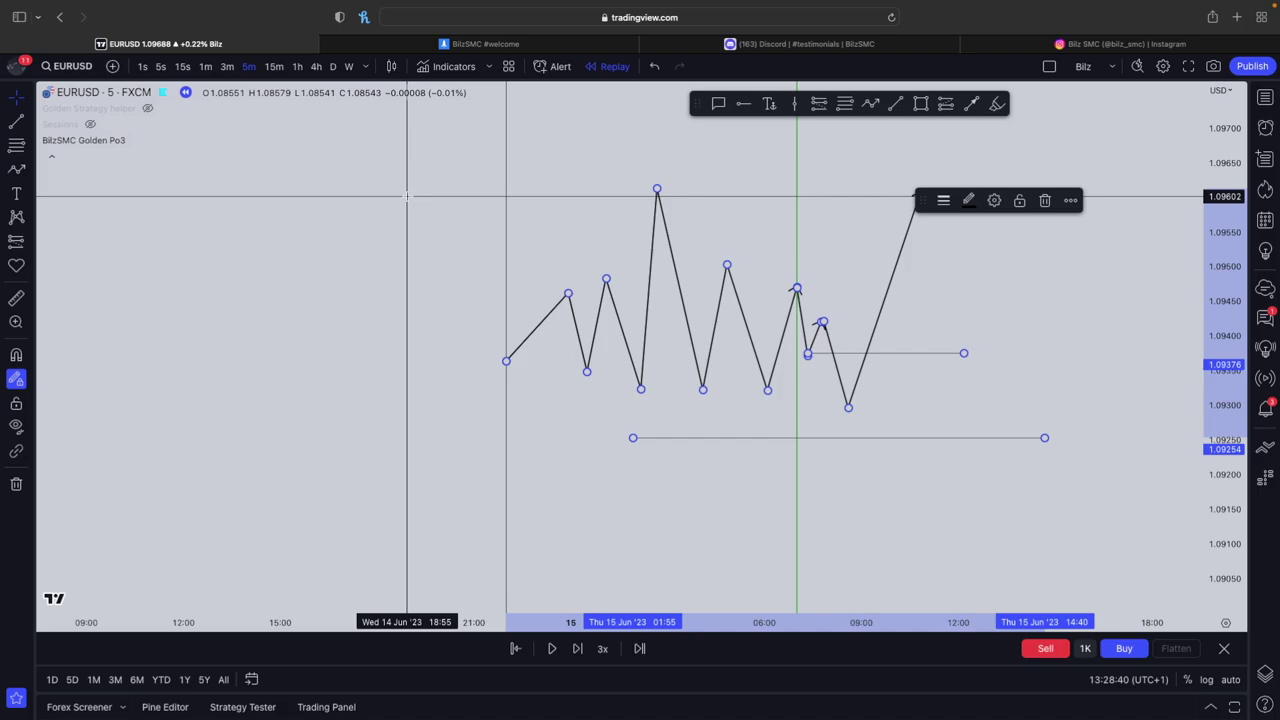
key("Delete")
left_click_drag(1054, 538, 1014, 225)
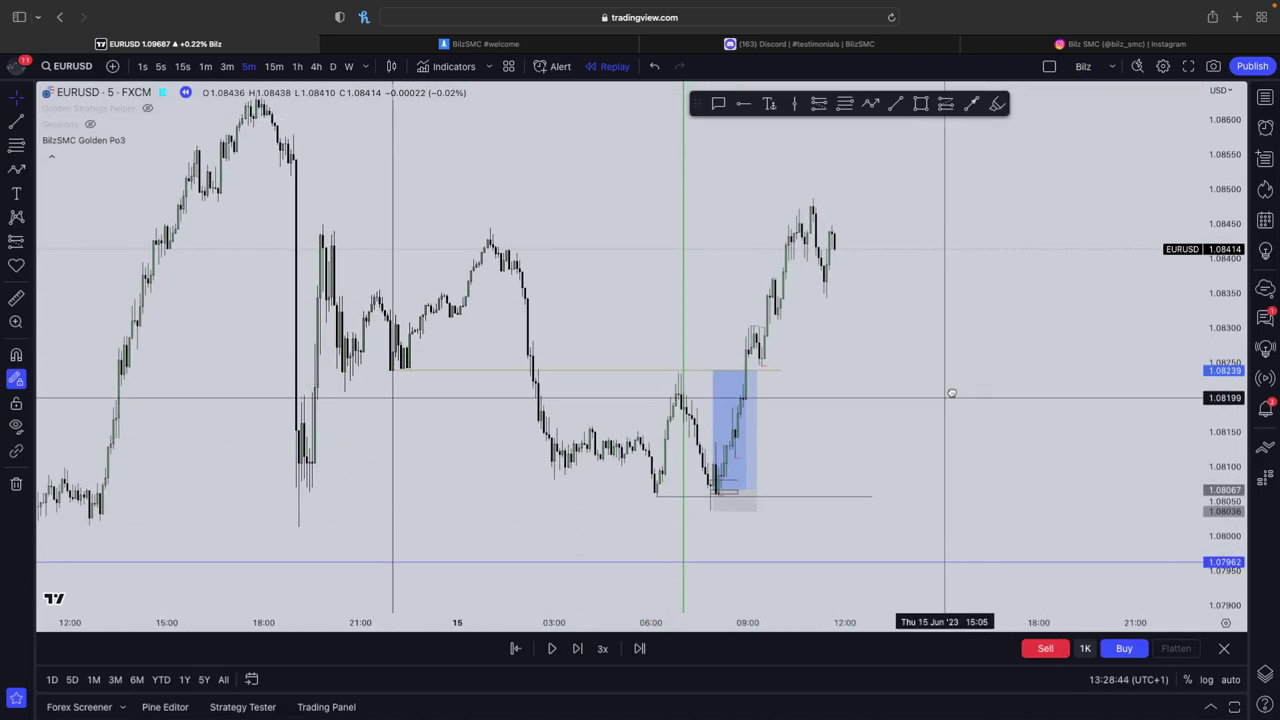
Examine the BilzSMC mentorship description, benefits list and pricing on the LaunchPass page, and return to the EURUSD chart
left_click(558, 45)
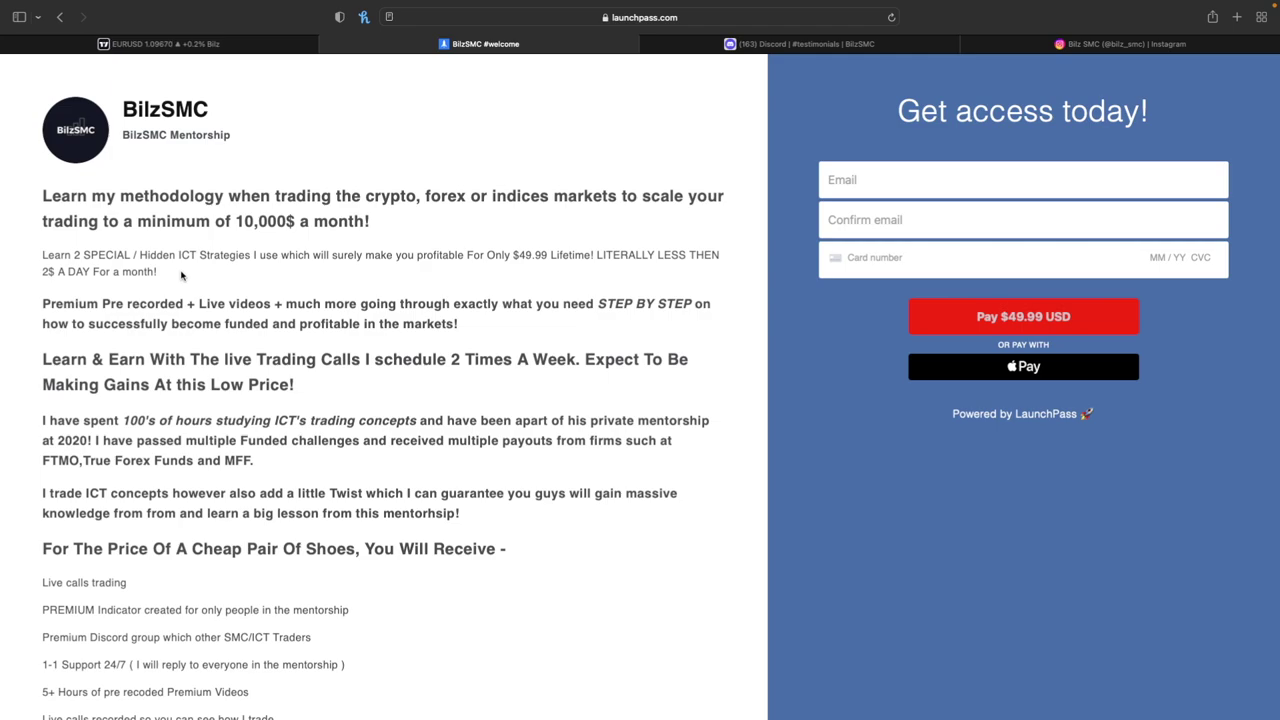
scroll(260, 243, "down", 5)
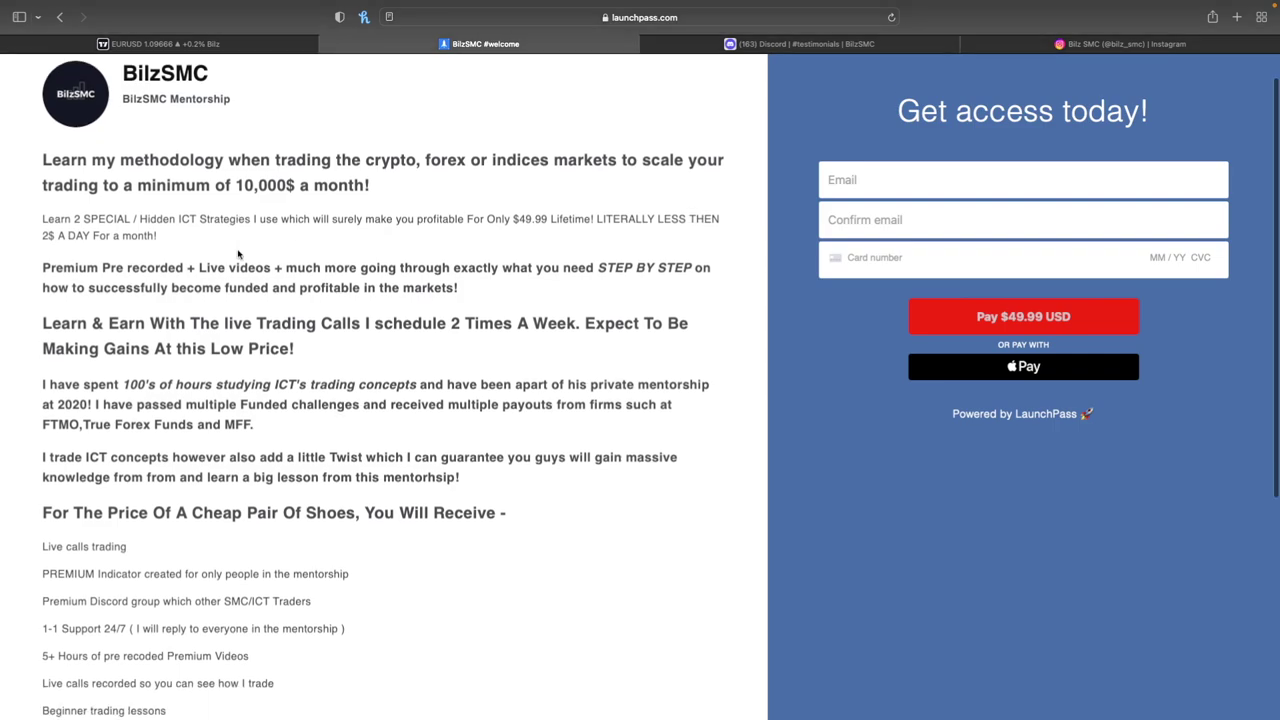
left_click_drag(42, 388, 337, 620)
left_click(335, 622)
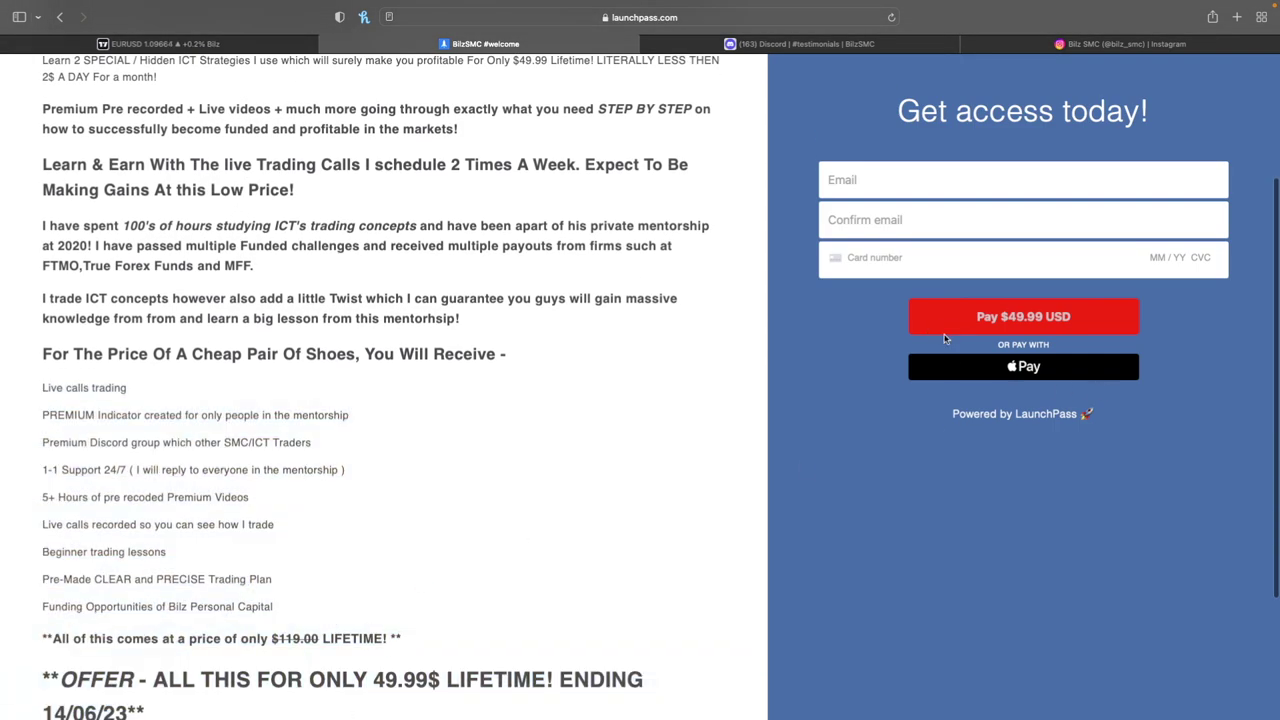
left_click_drag(267, 592, 45, 106)
left_click(137, 652)
left_click(178, 45)
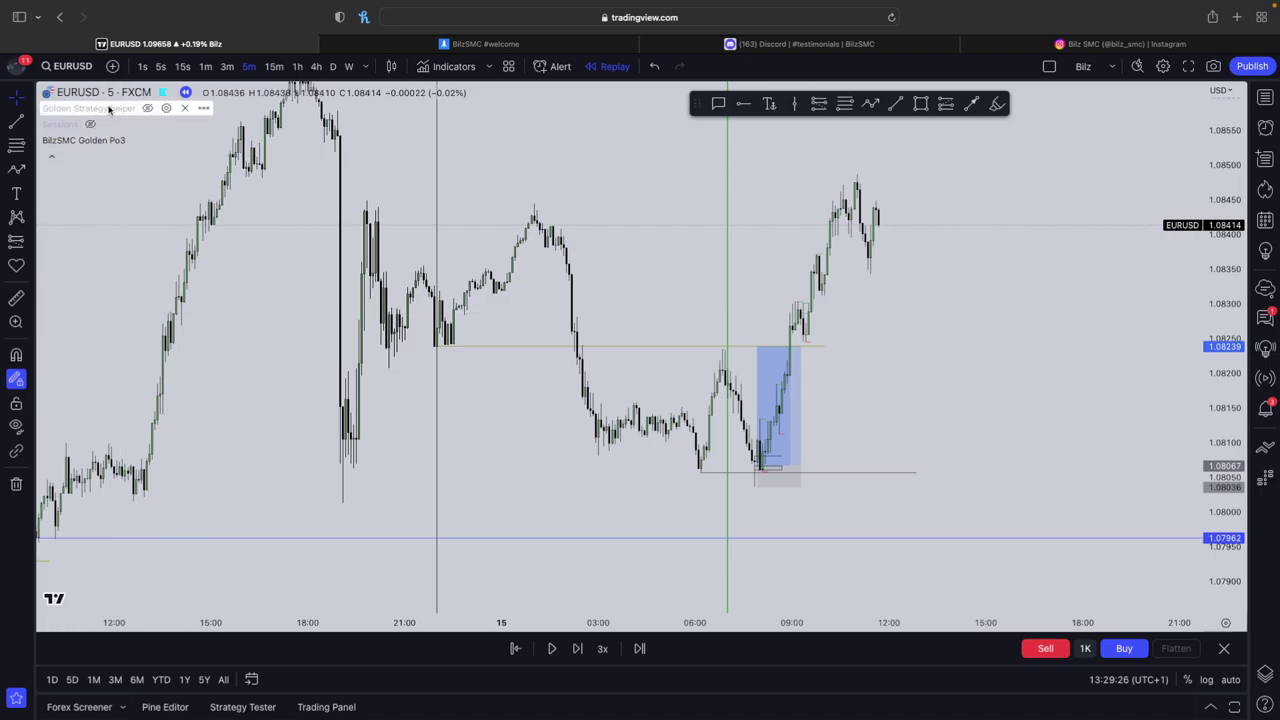
Examine the BilzSMC mentorship's benefits list, lifetime offer price and contact details on the LaunchPass page
left_click(563, 45)
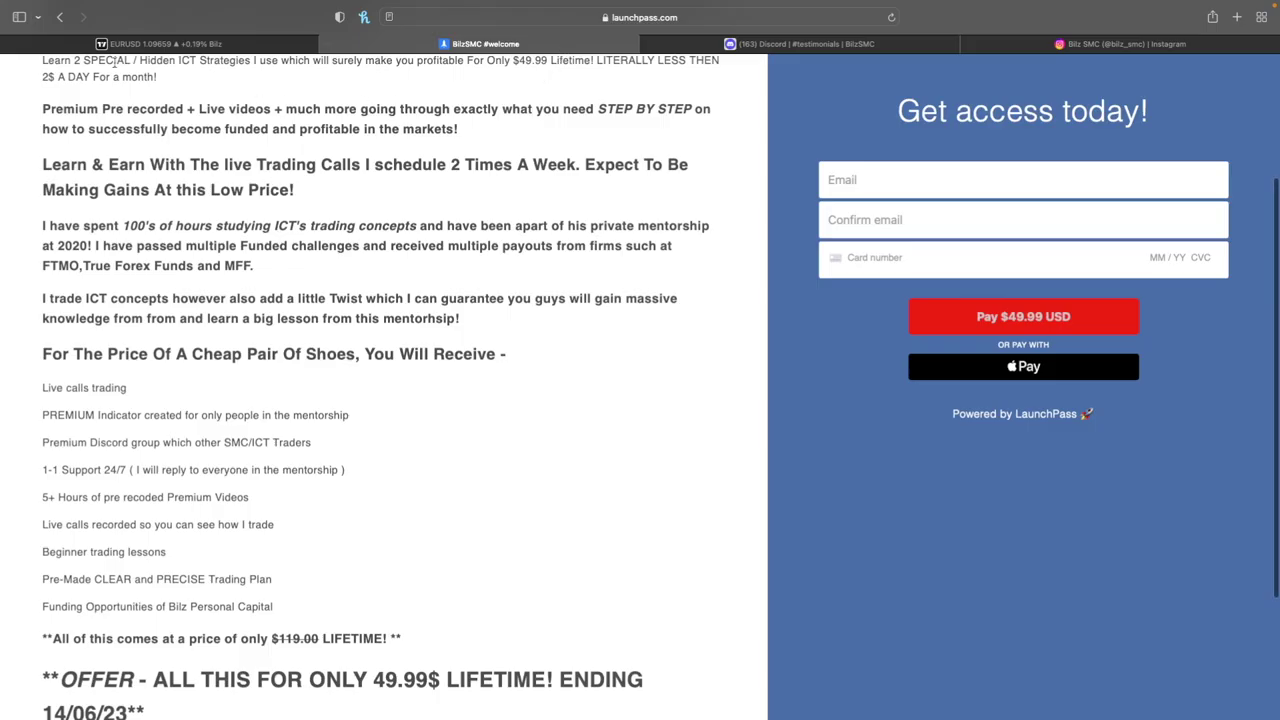
left_click_drag(39, 478, 370, 489)
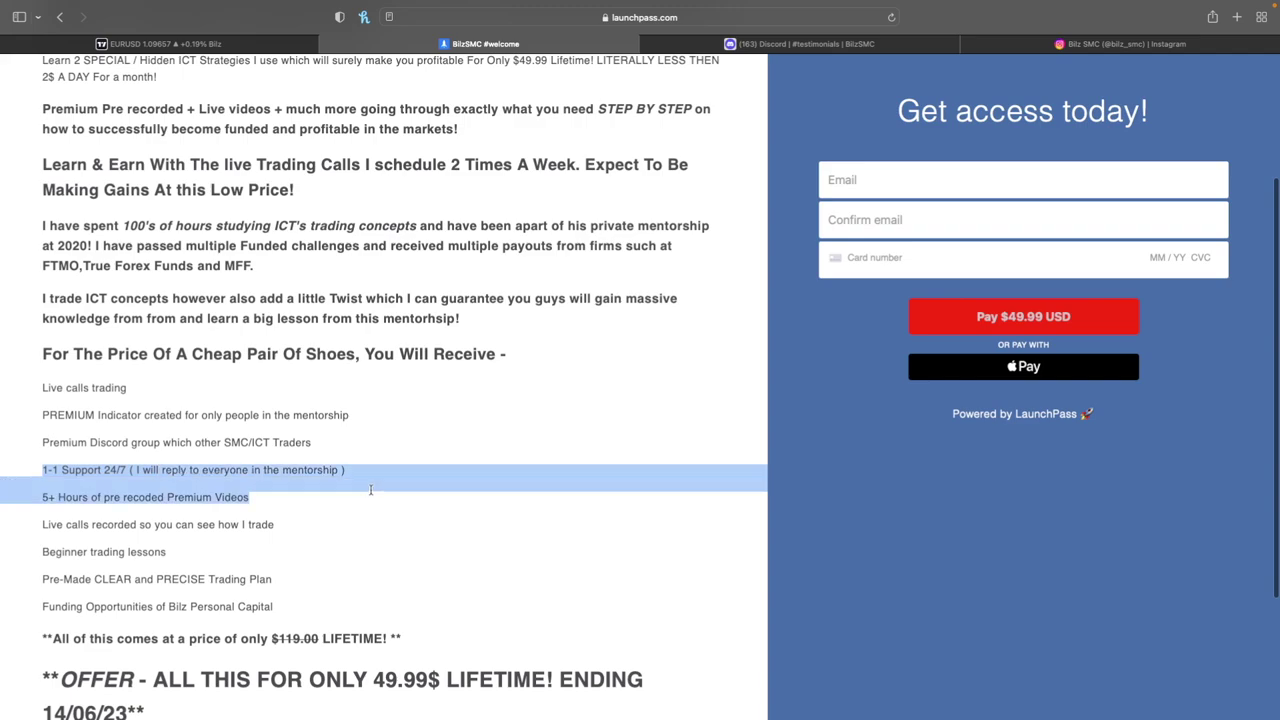
left_click(374, 494)
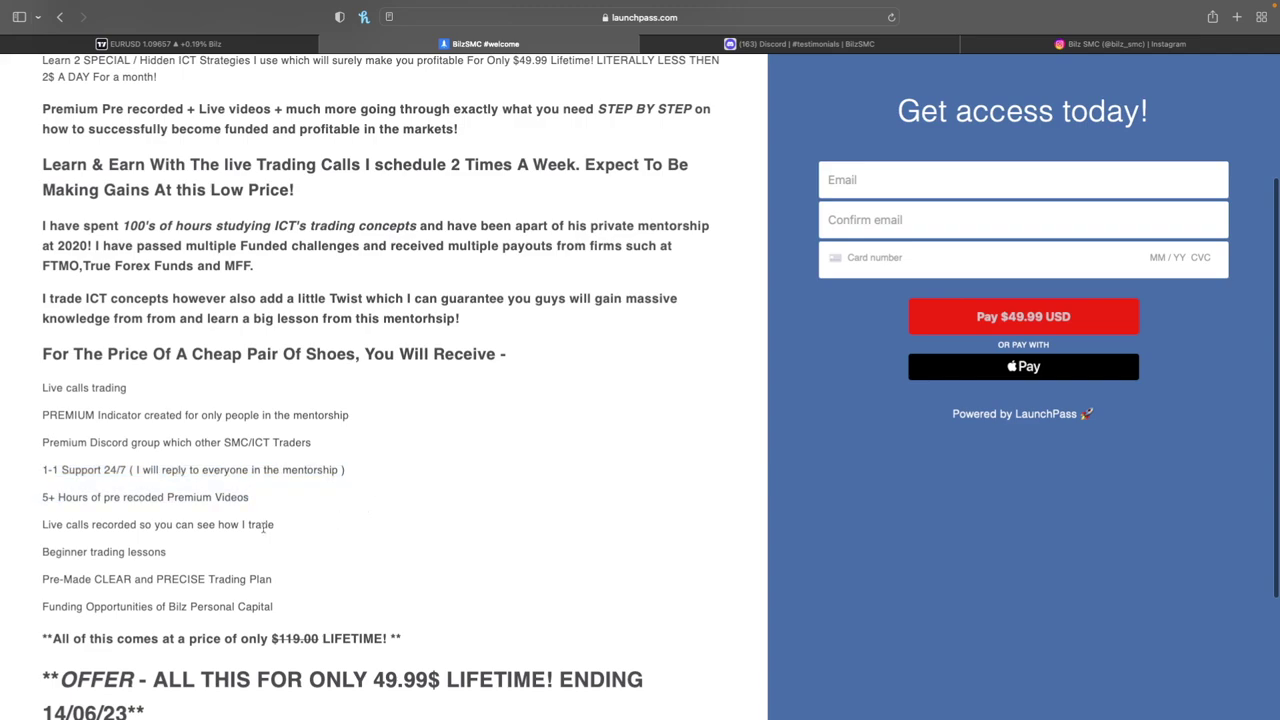
scroll(134, 444, "up", 3)
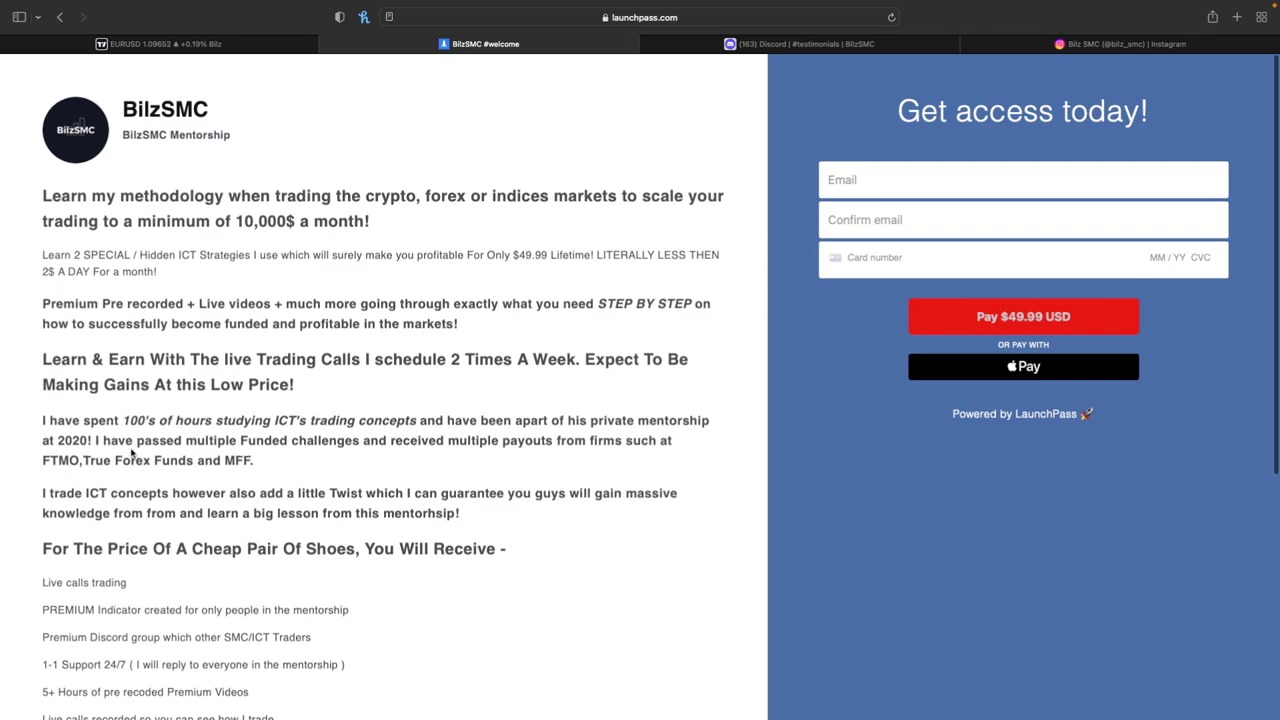
scroll(131, 453, "down", 5)
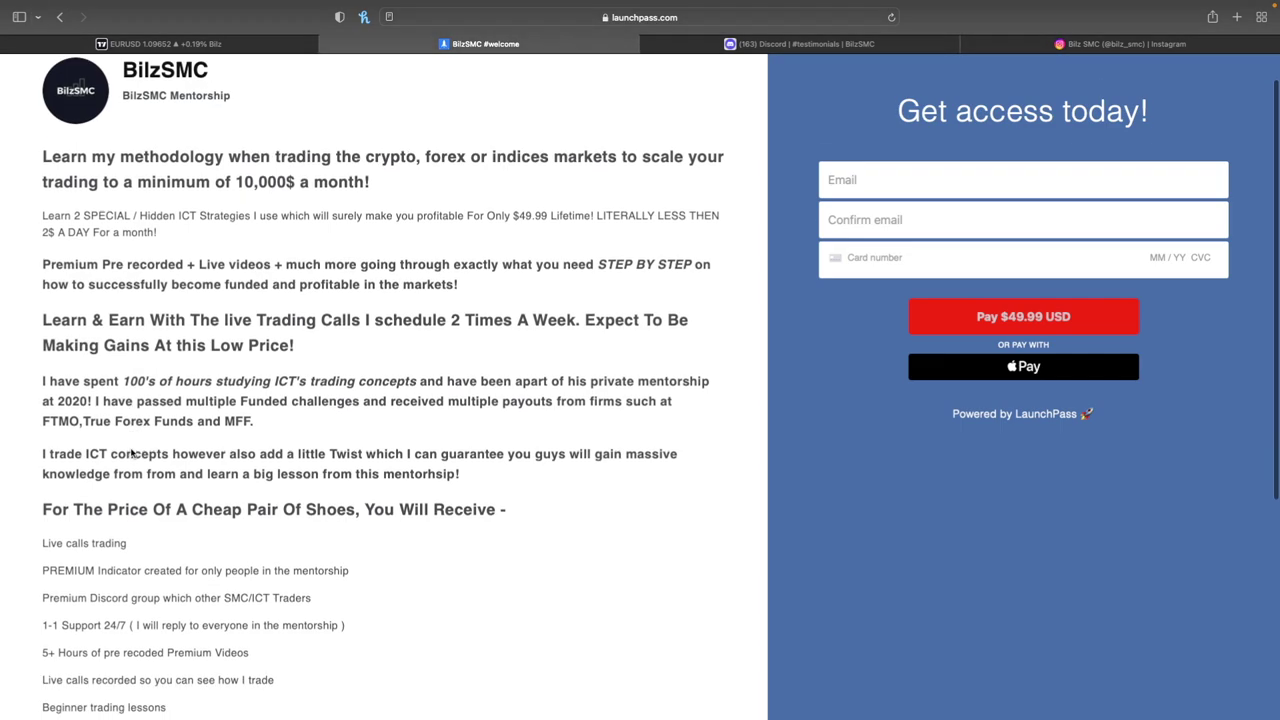
scroll(131, 455, "down", 3)
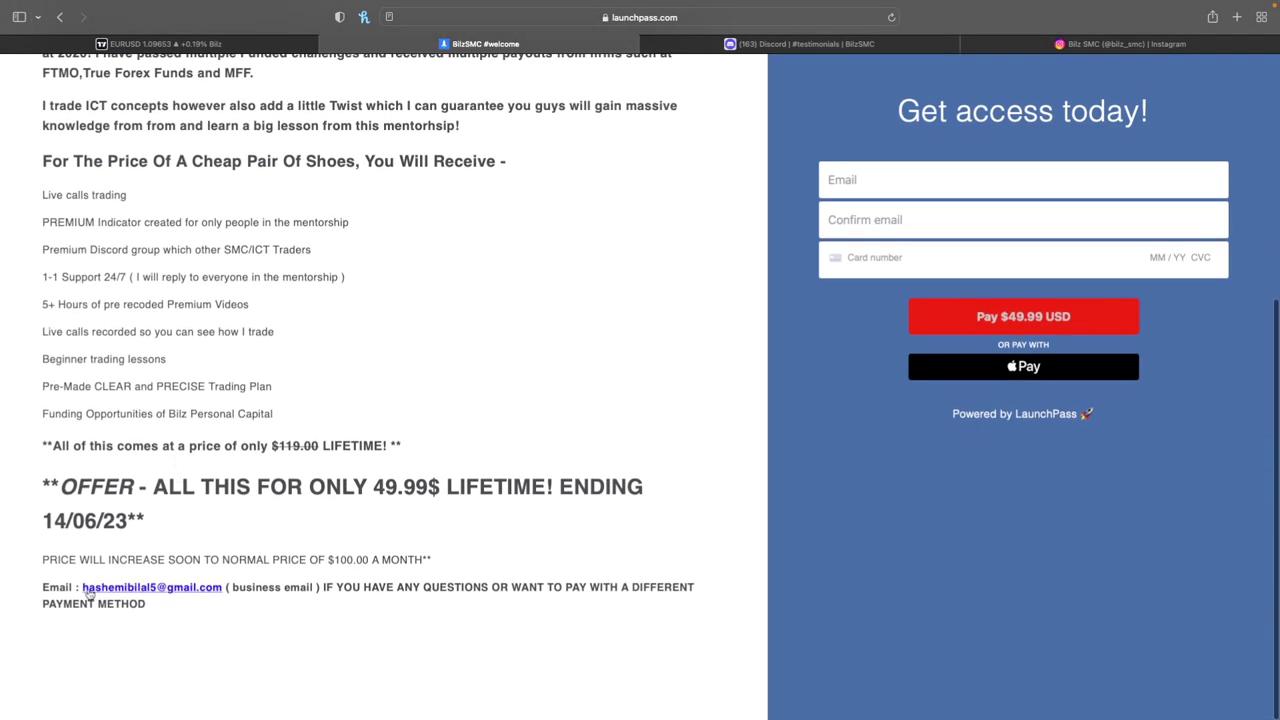
Switch to the BilzSMC Discord server and read through the member feedback from May 2023 in the testimonials channel
left_click(777, 46)
scroll(510, 403, "down", 5)
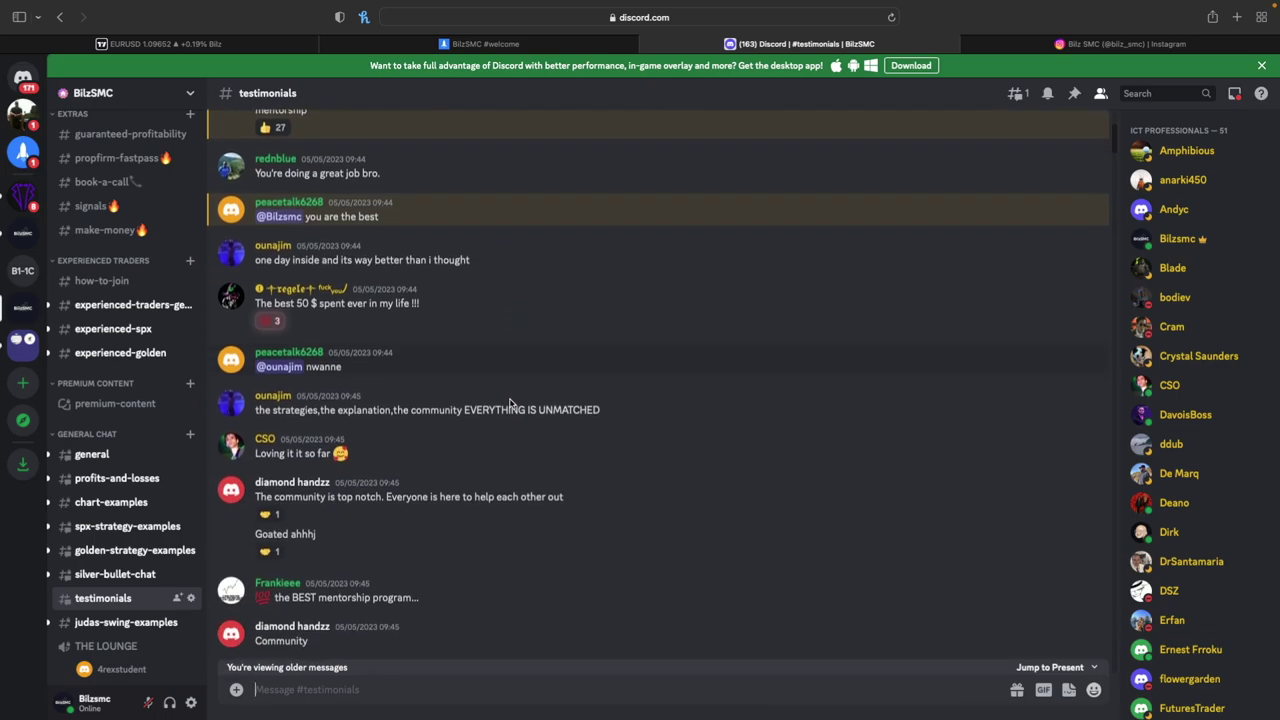
scroll(510, 403, "down", 15)
scroll(510, 403, "down", 15)
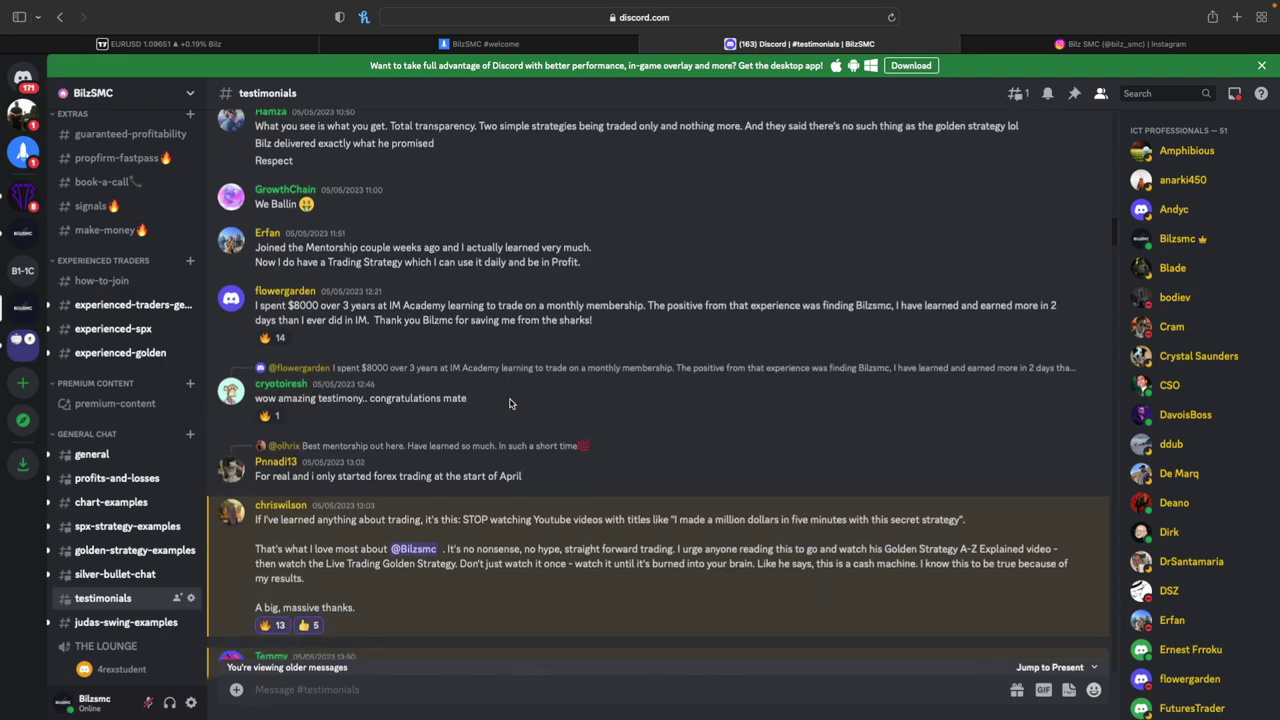
scroll(510, 403, "down", 15)
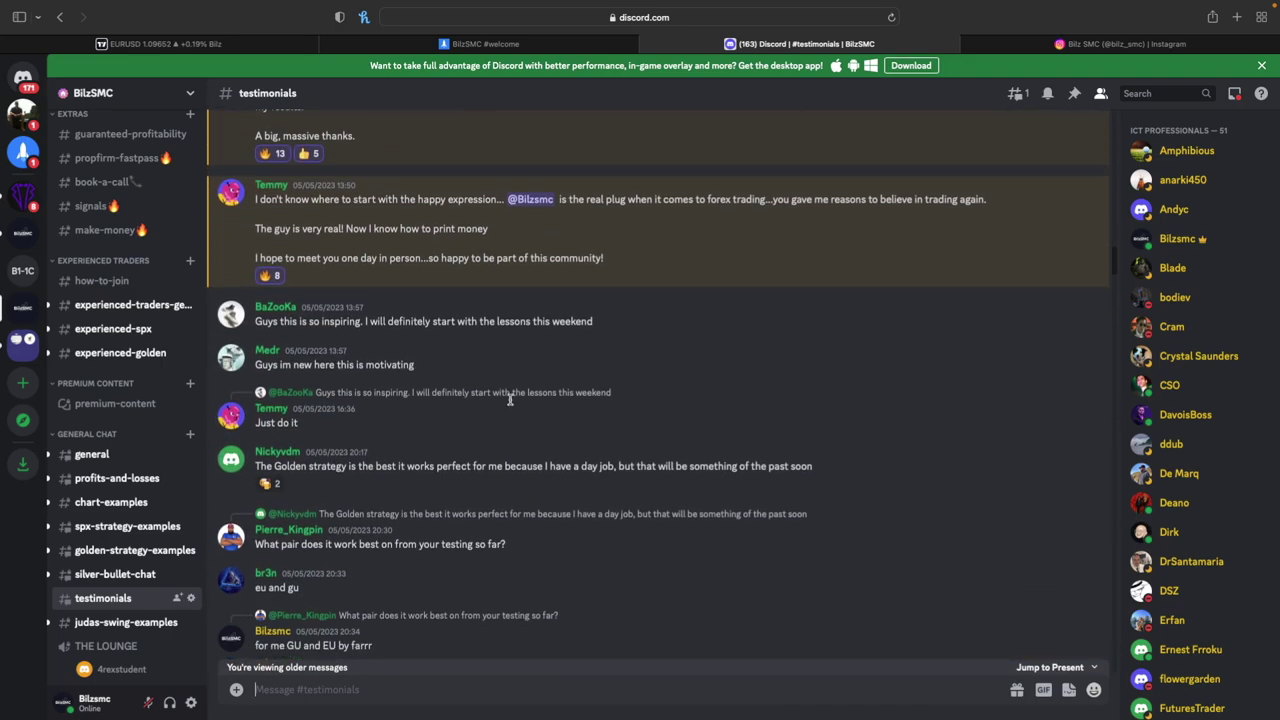
scroll(510, 400, "down", 2)
scroll(421, 361, "down", 15)
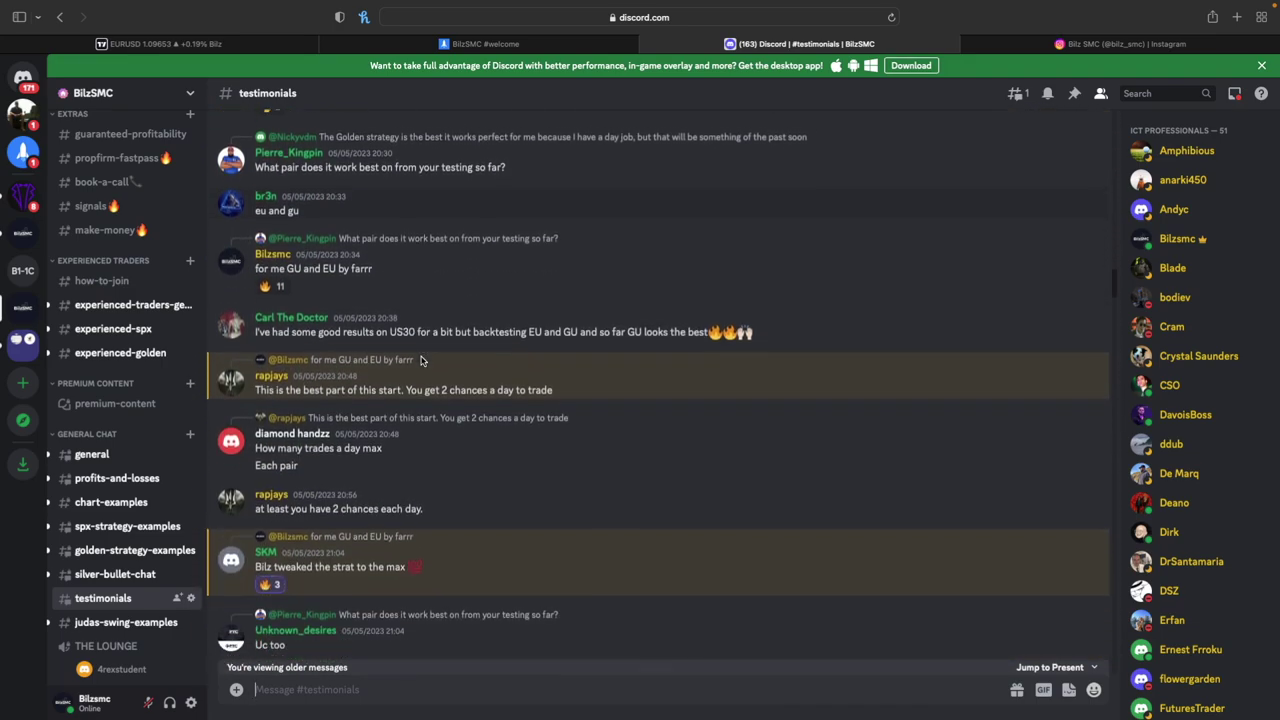
scroll(421, 361, "down", 12)
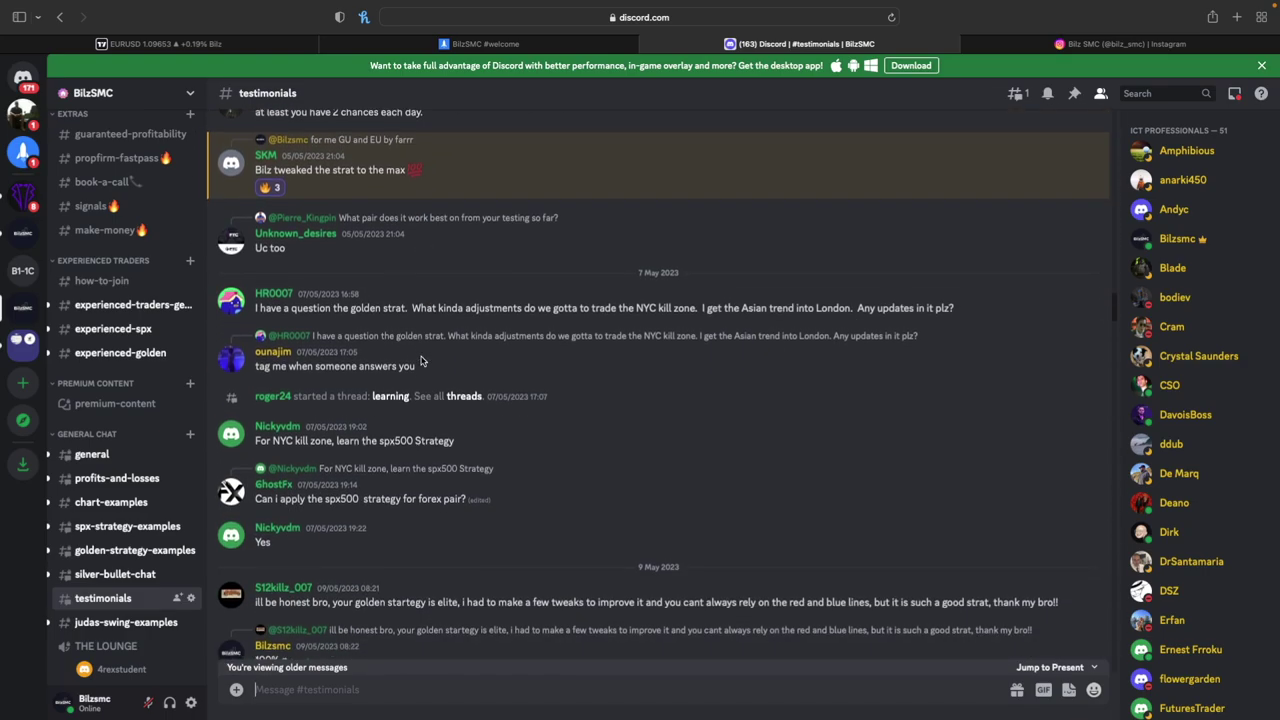
scroll(421, 361, "down", 12)
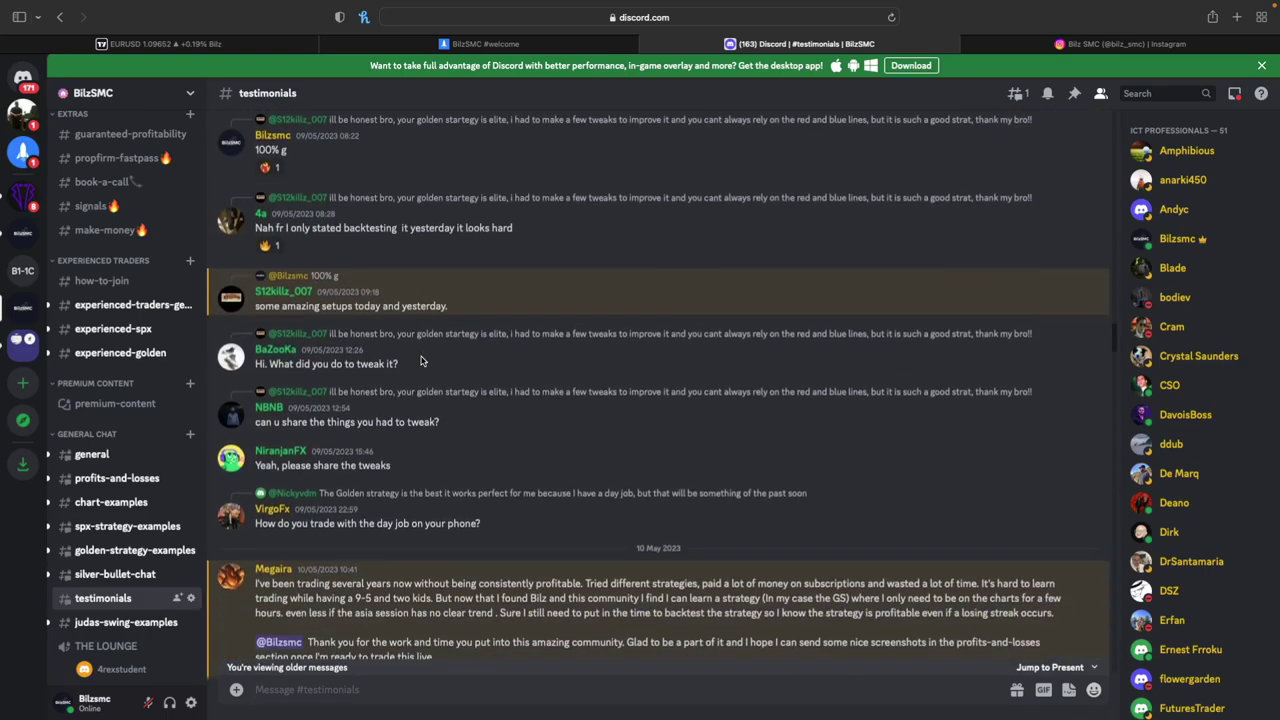
scroll(421, 361, "down", 5)
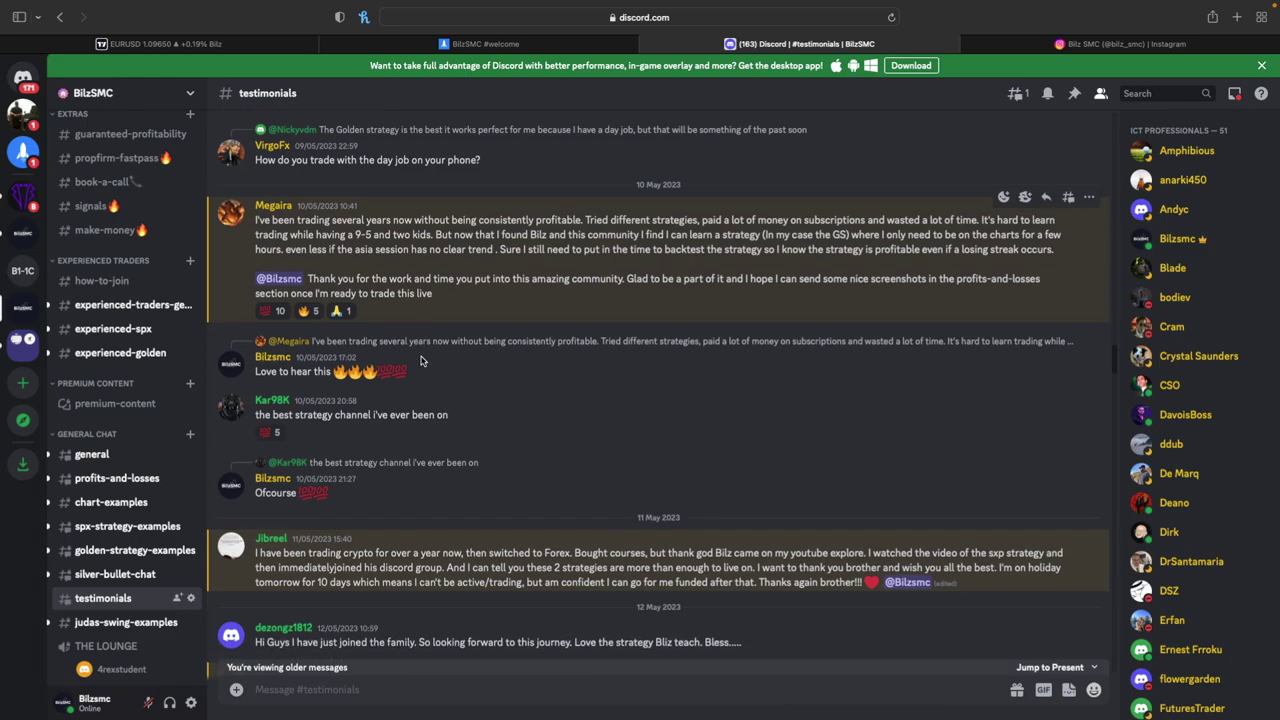
scroll(421, 361, "down", 4)
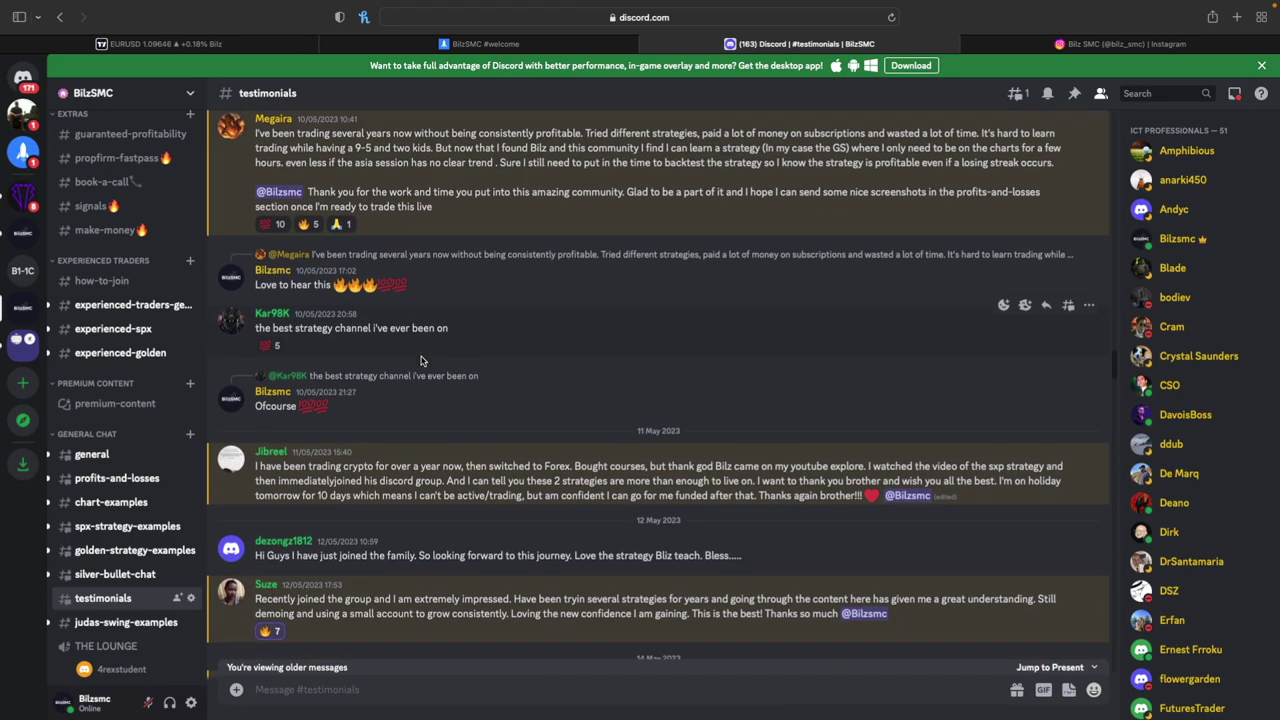
scroll(421, 361, "down", 2)
Switch to the bilz_smc Instagram profile and view the images in the IC Markets withdrawal receipt post
key("ctrl+Tab")
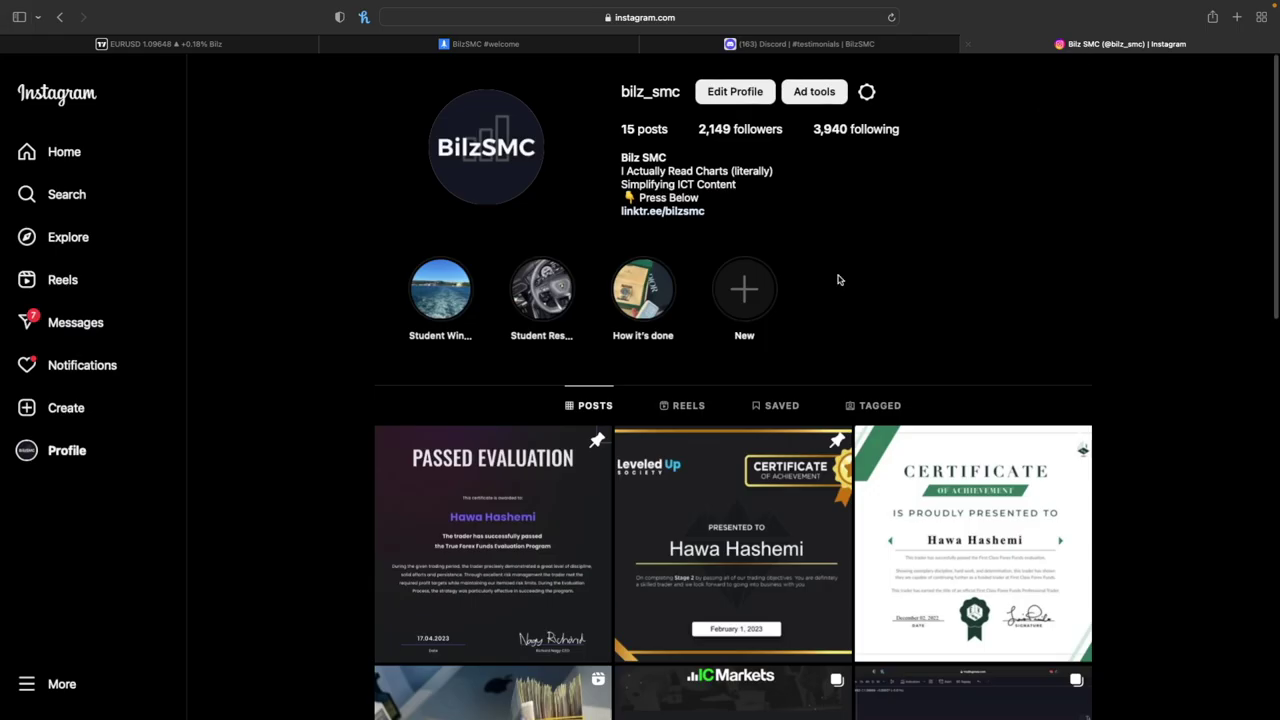
scroll(1194, 514, "down", 5)
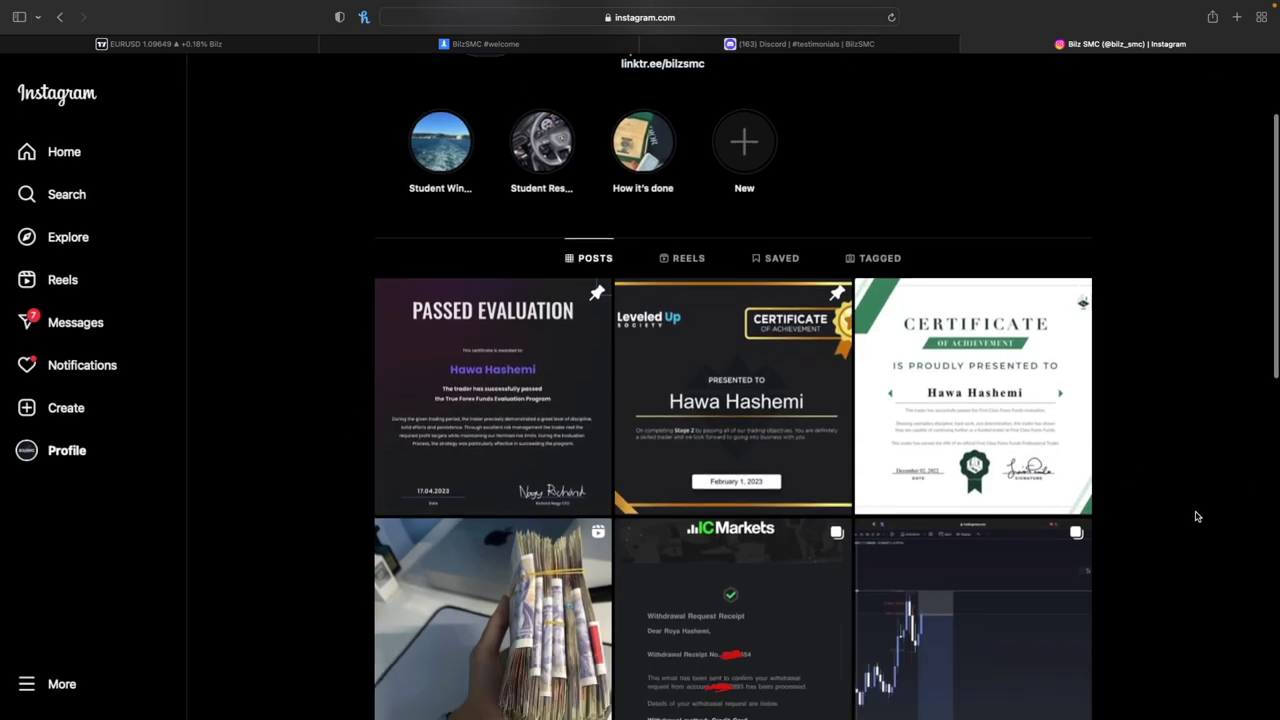
left_click(645, 566)
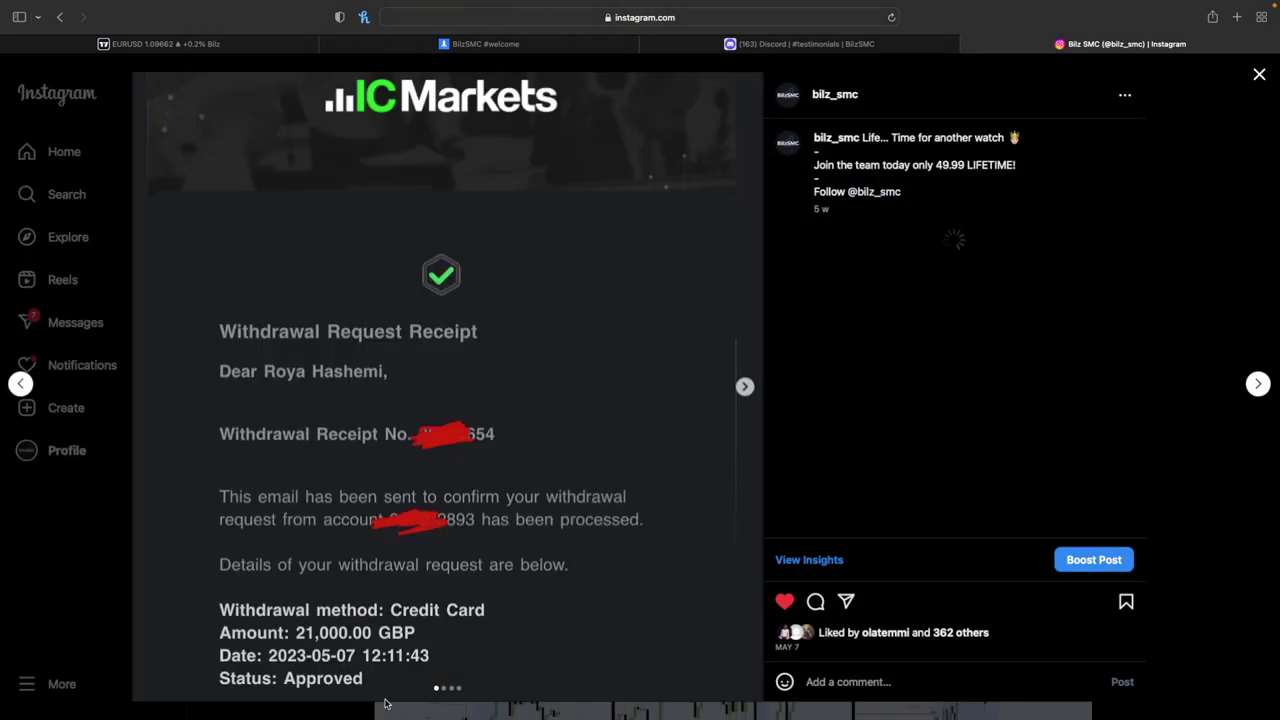
left_click(744, 386)
left_click(744, 386)
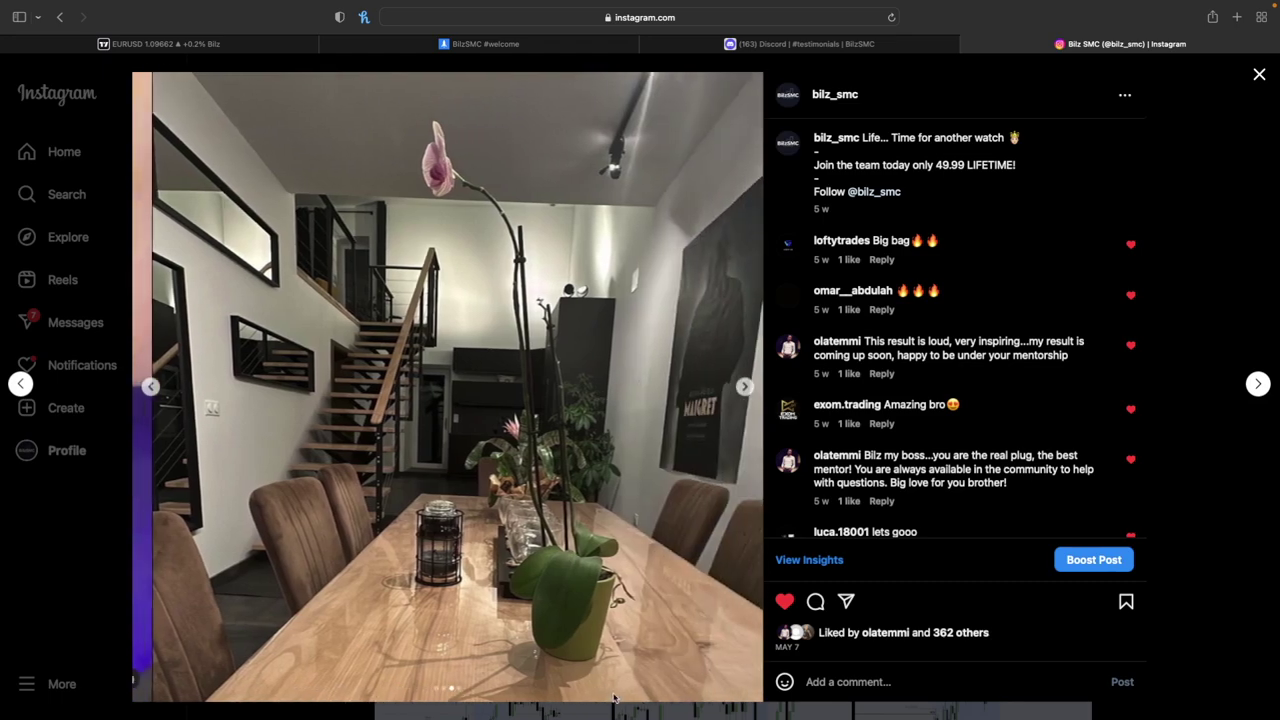
left_click(617, 700)
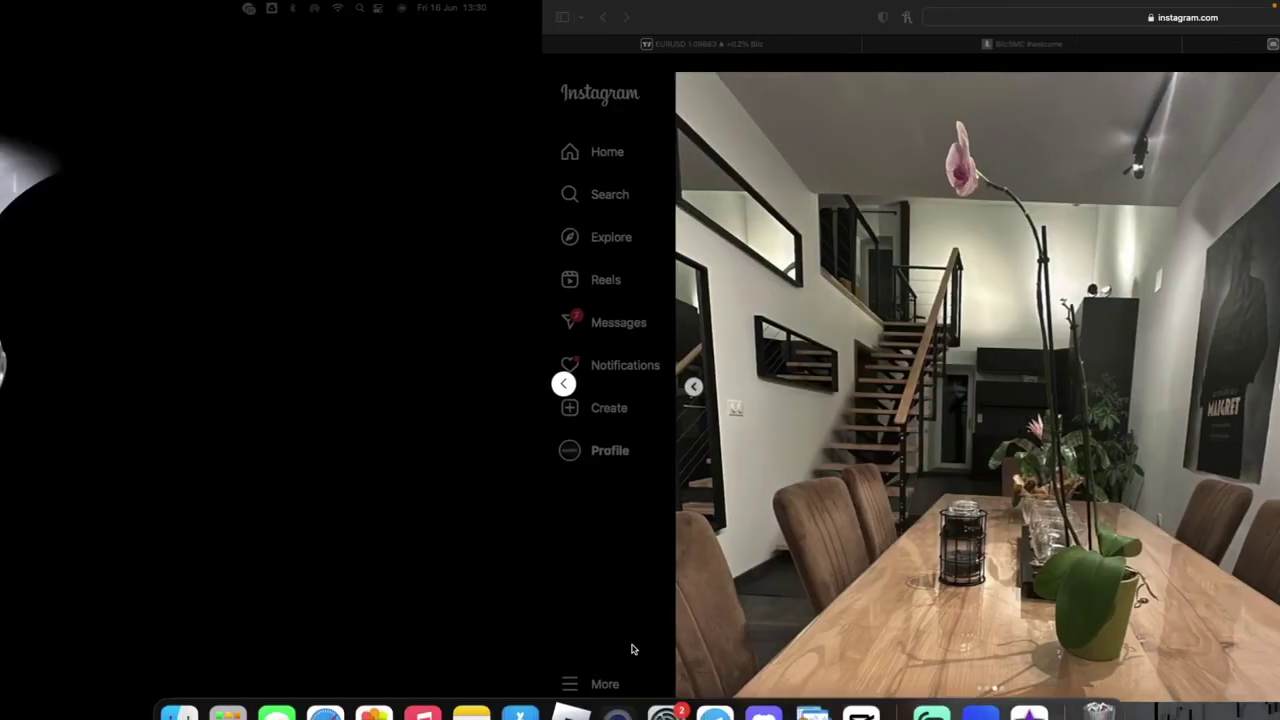
right_click(625, 686)
left_click(617, 637)
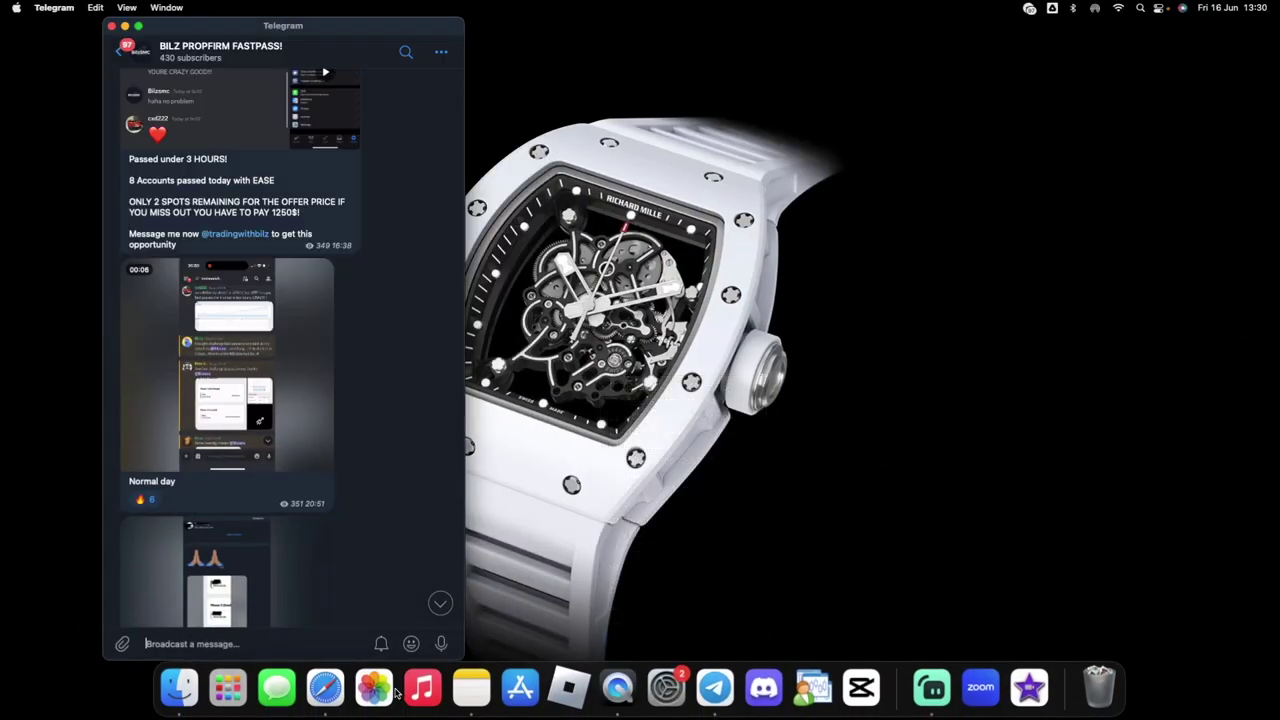
left_click(326, 687)
Close the withdrawal post and browse the profile's Student Wins2 and Student Results story highlights
left_click(1259, 74)
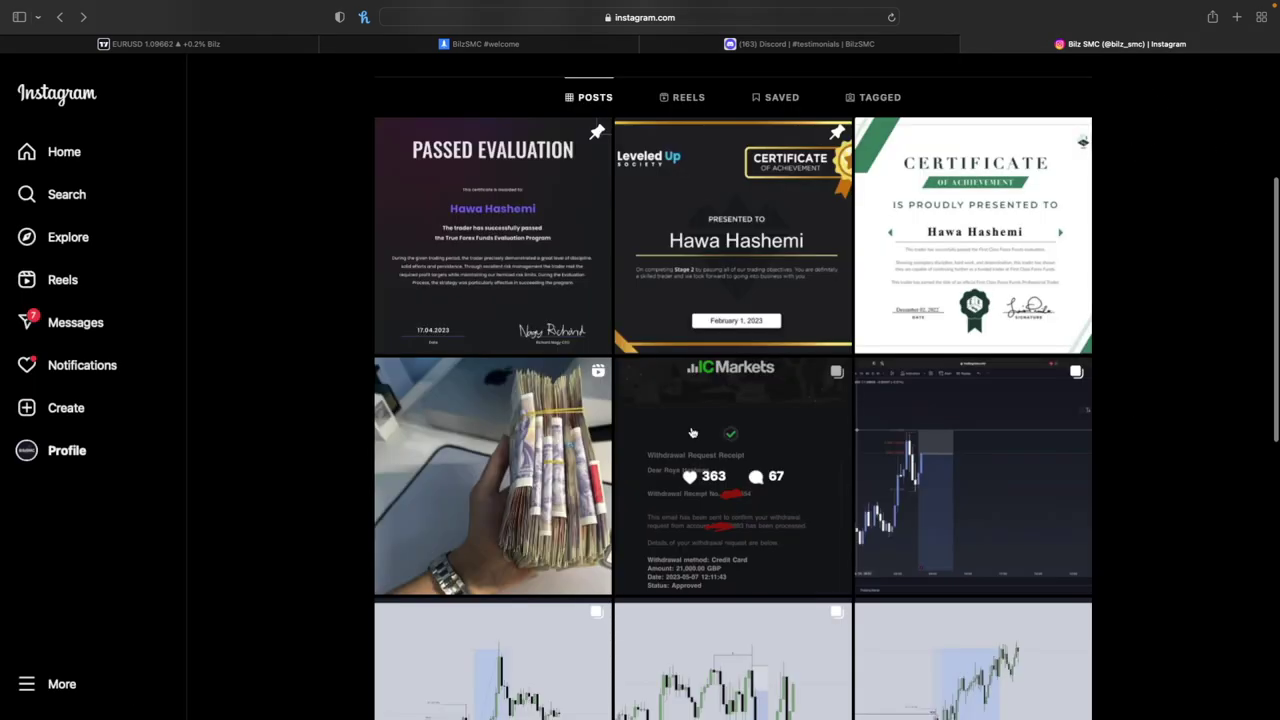
scroll(465, 450, "up", 5)
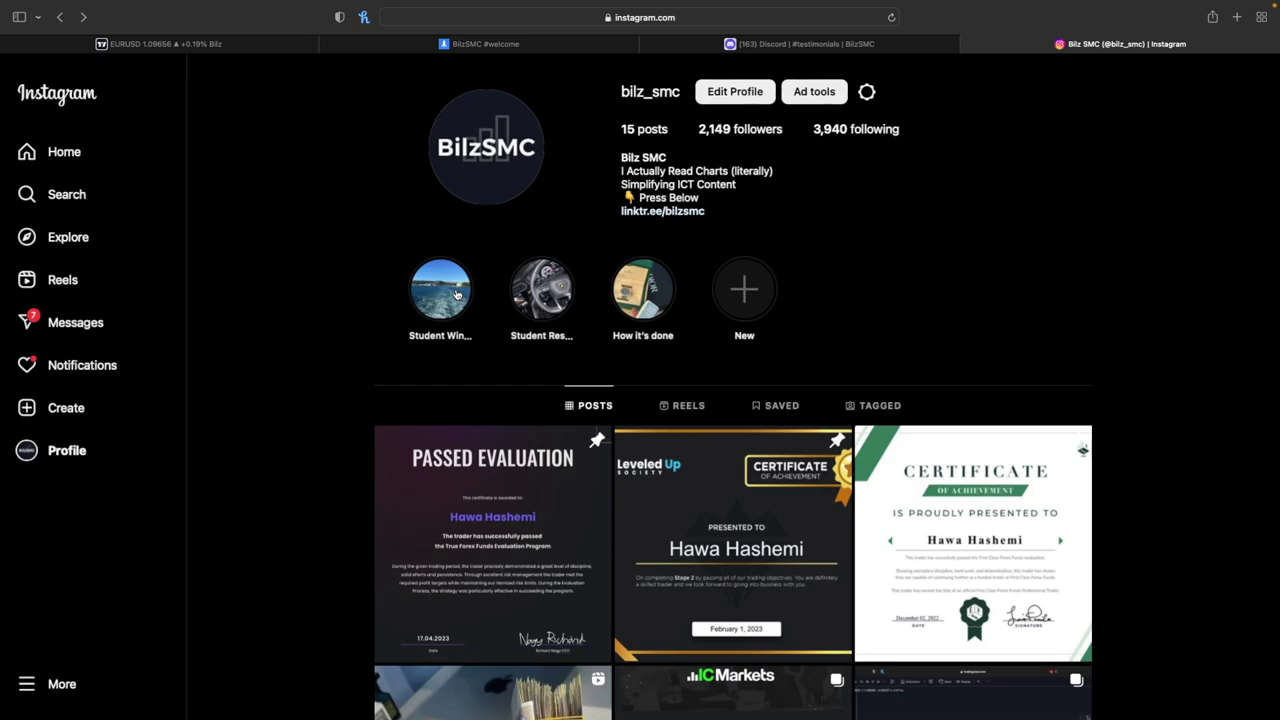
left_click(446, 289)
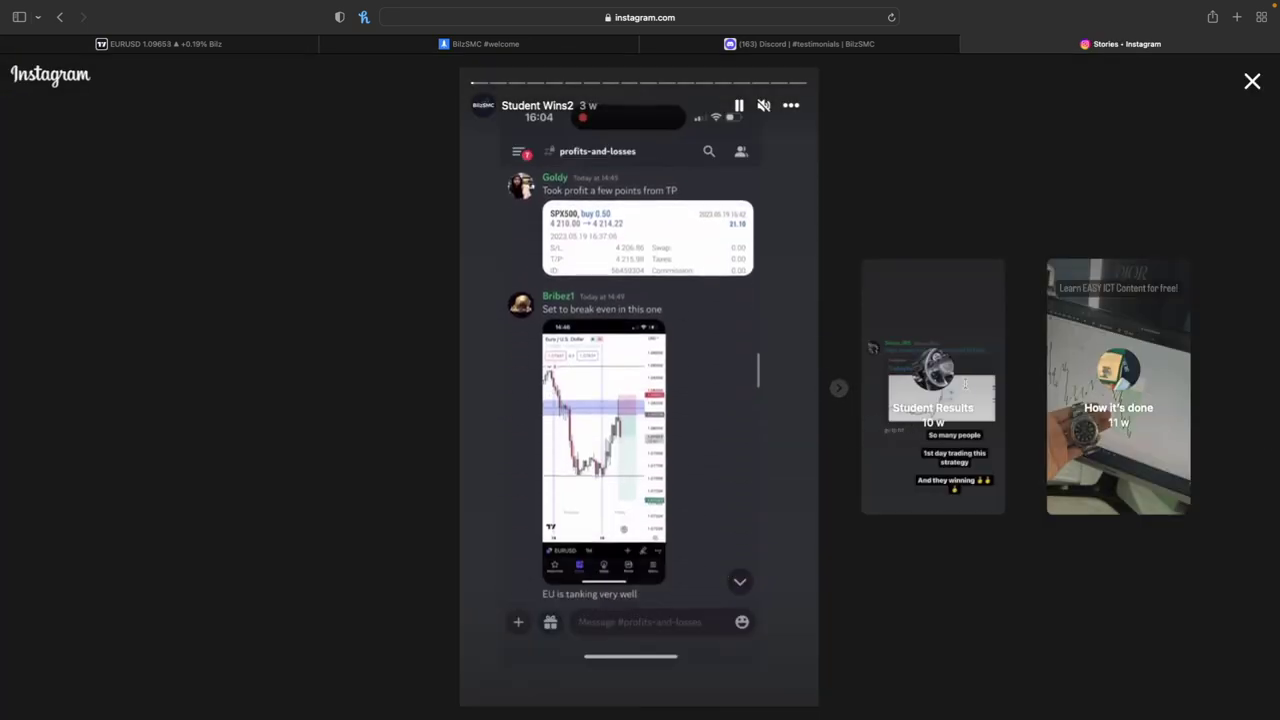
left_click(839, 388)
left_click(843, 393)
left_click(843, 394)
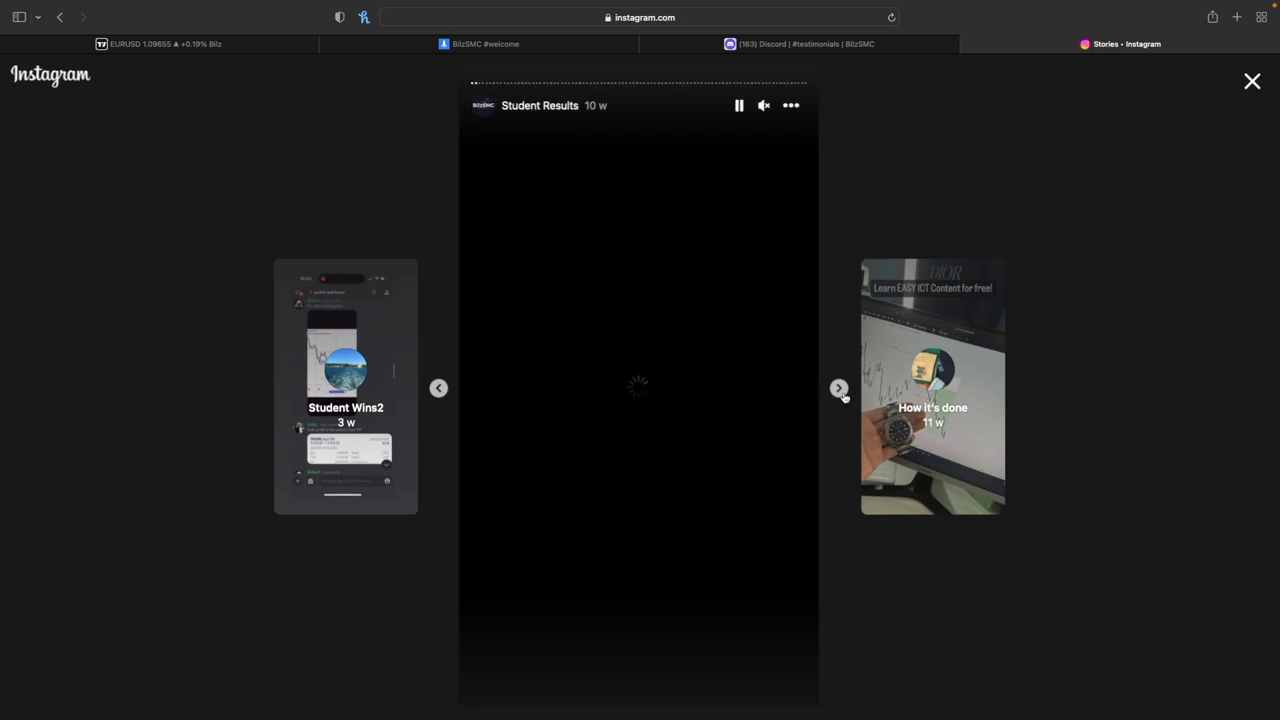
left_click(844, 396)
left_click(839, 388)
left_click(839, 388)
left_click(839, 388)
left_click(839, 388)
left_click(839, 388)
left_click(839, 388)
left_click(839, 388)
left_click(839, 388)
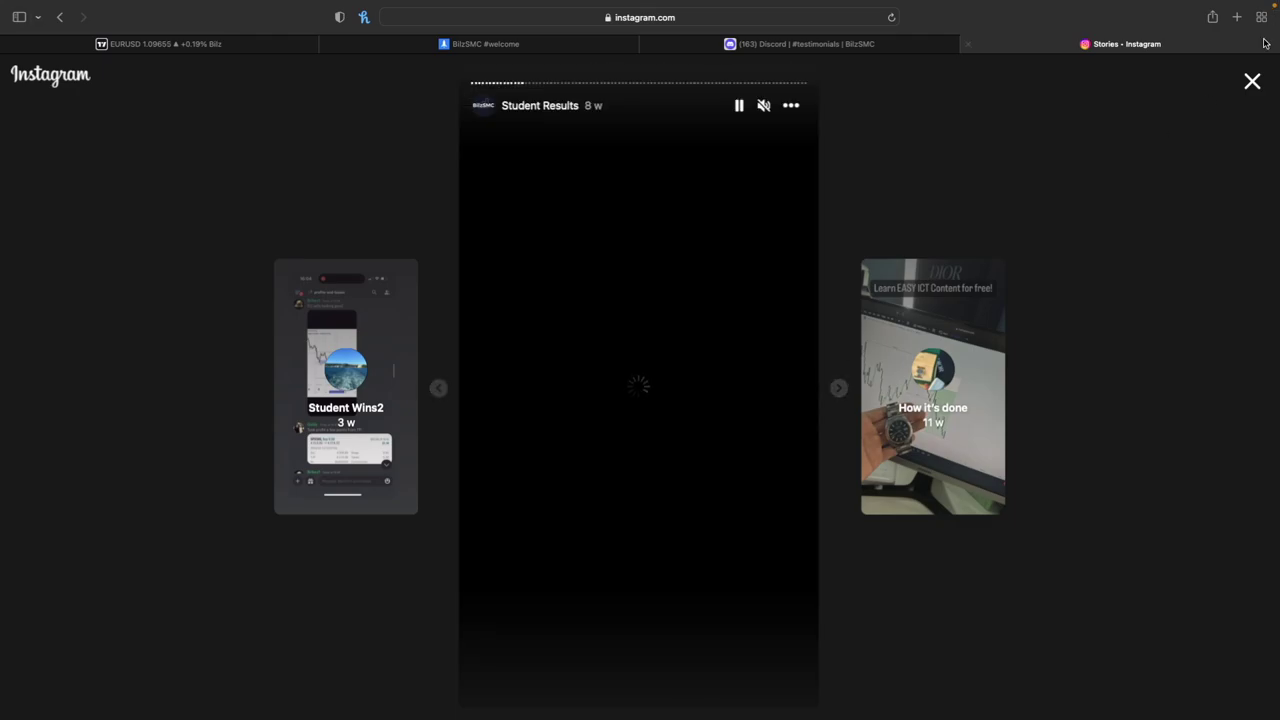
left_click(1252, 83)
Return to the EURUSD chart on TradingView and jump the bar replay back to about 07:40 on 15 June
left_click(183, 45)
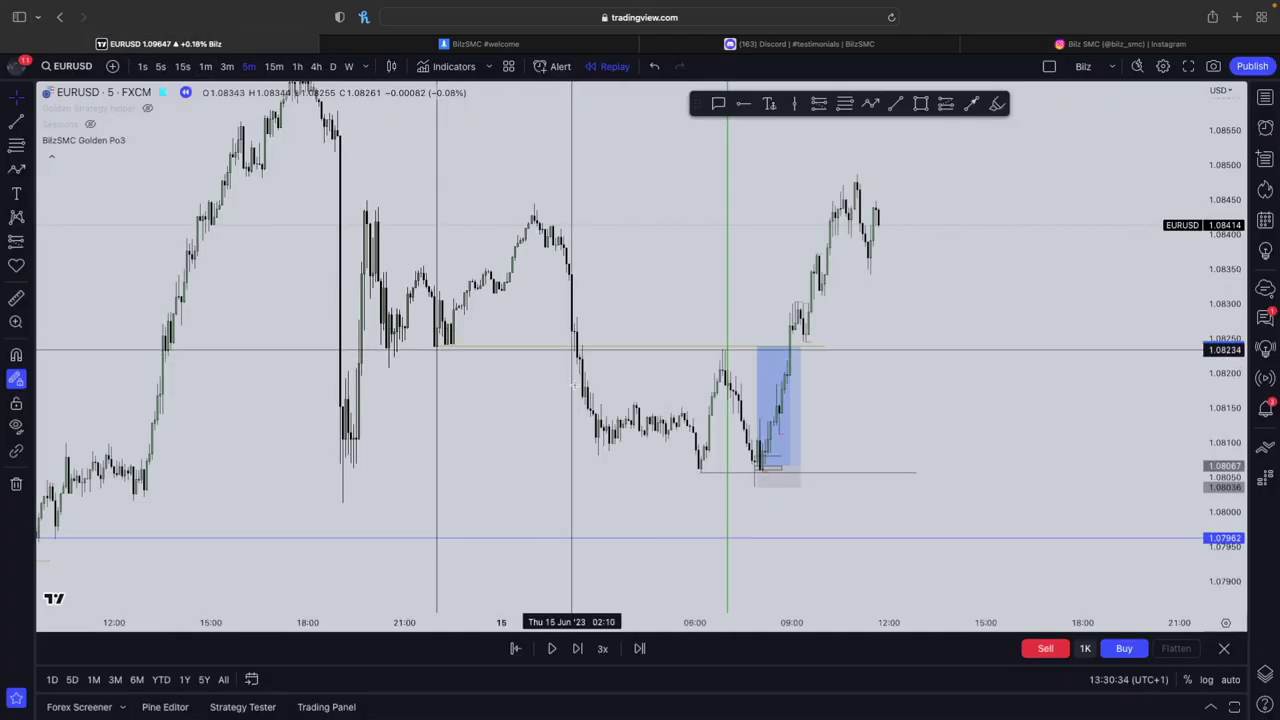
left_click_drag(574, 355, 664, 432)
left_click(515, 648)
left_click(851, 400)
scroll(560, 402, "left", 4)
scroll(560, 402, "up", 1)
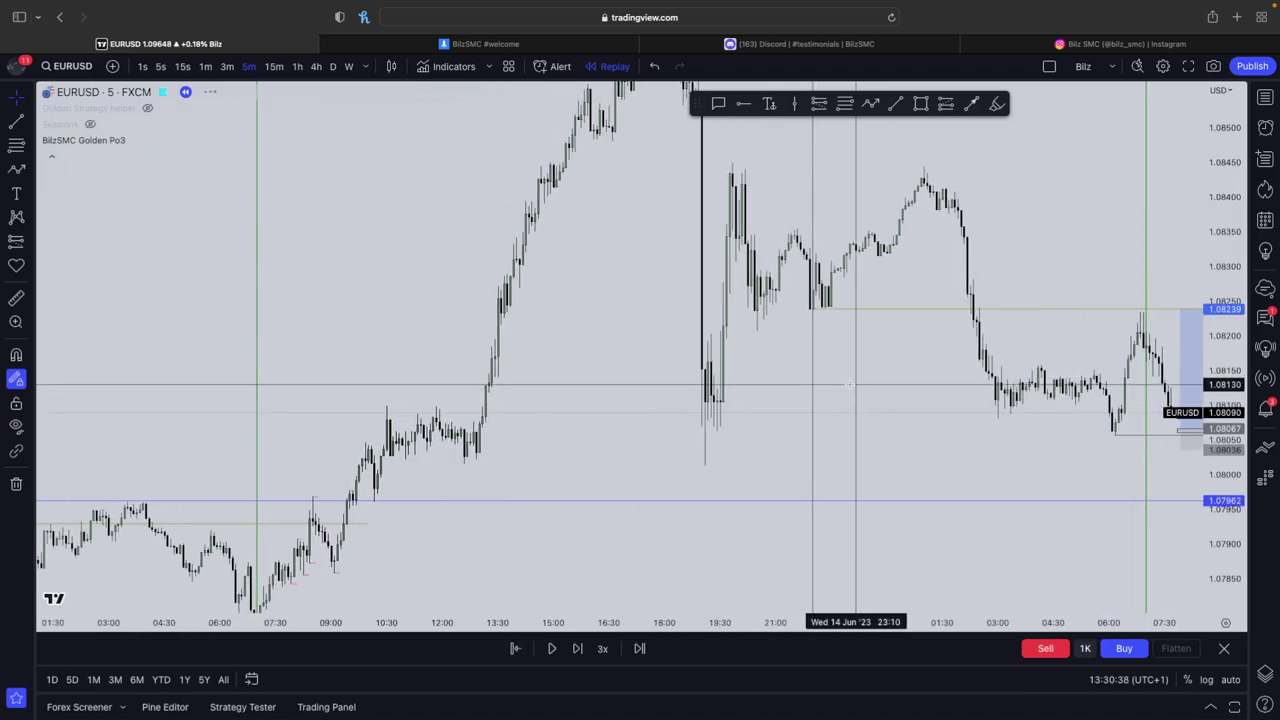
Delete the long position, small rectangle and horizontal line drawn around the 15 June entry together
left_click_drag(854, 383, 231, 352)
left_click_drag(351, 452, 991, 240)
key("Delete")
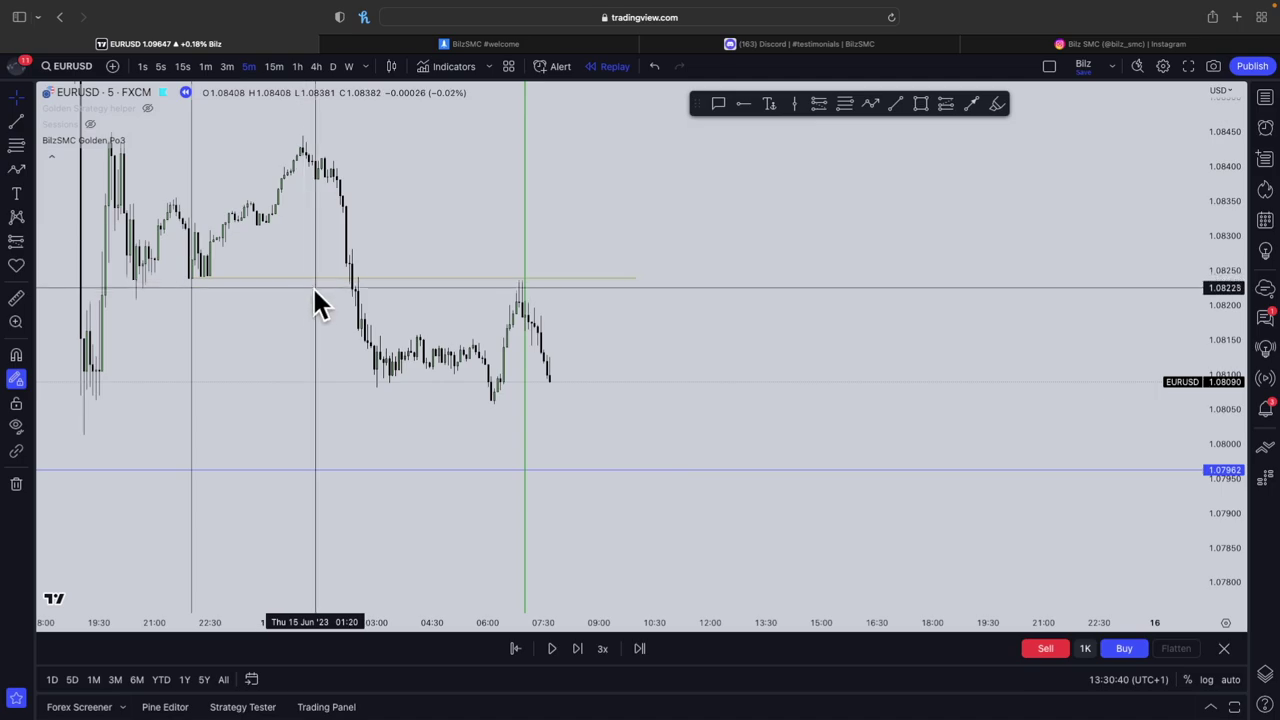
Mark the trading window on 15 June with vertical lines at 07:00 and 10:00
scroll(525, 220, "left", 5)
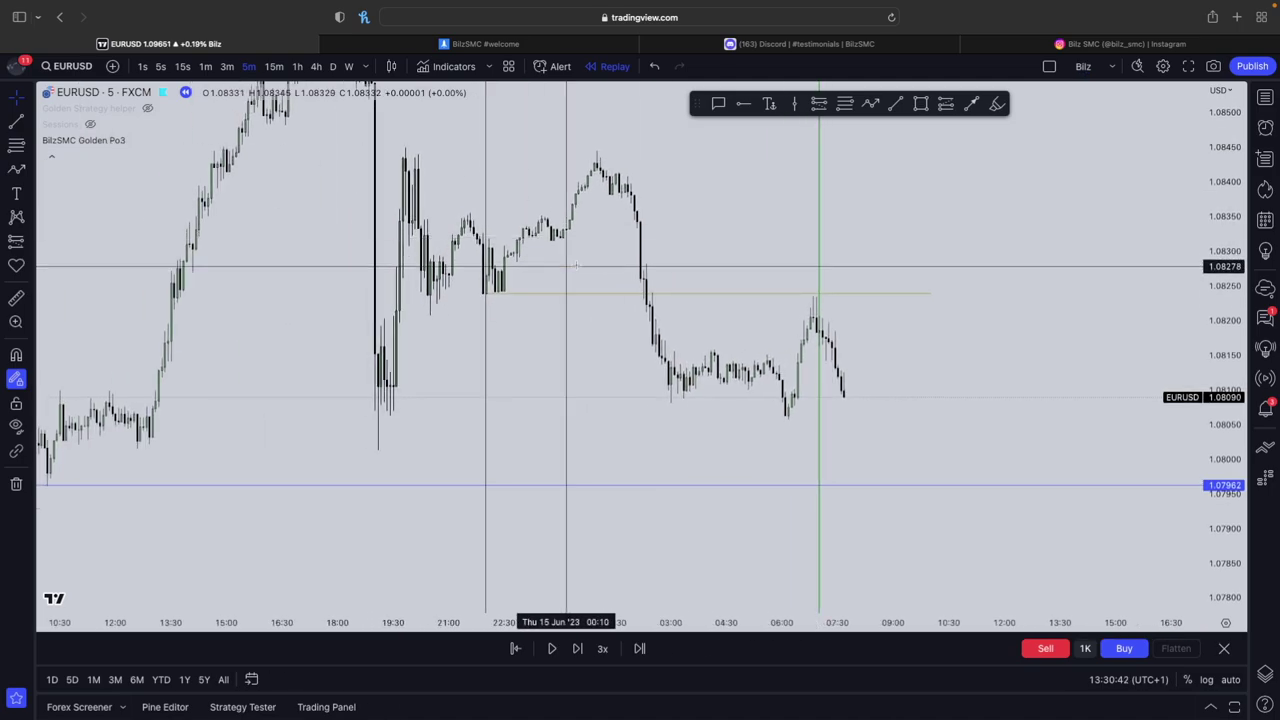
scroll(825, 372, "right", 3)
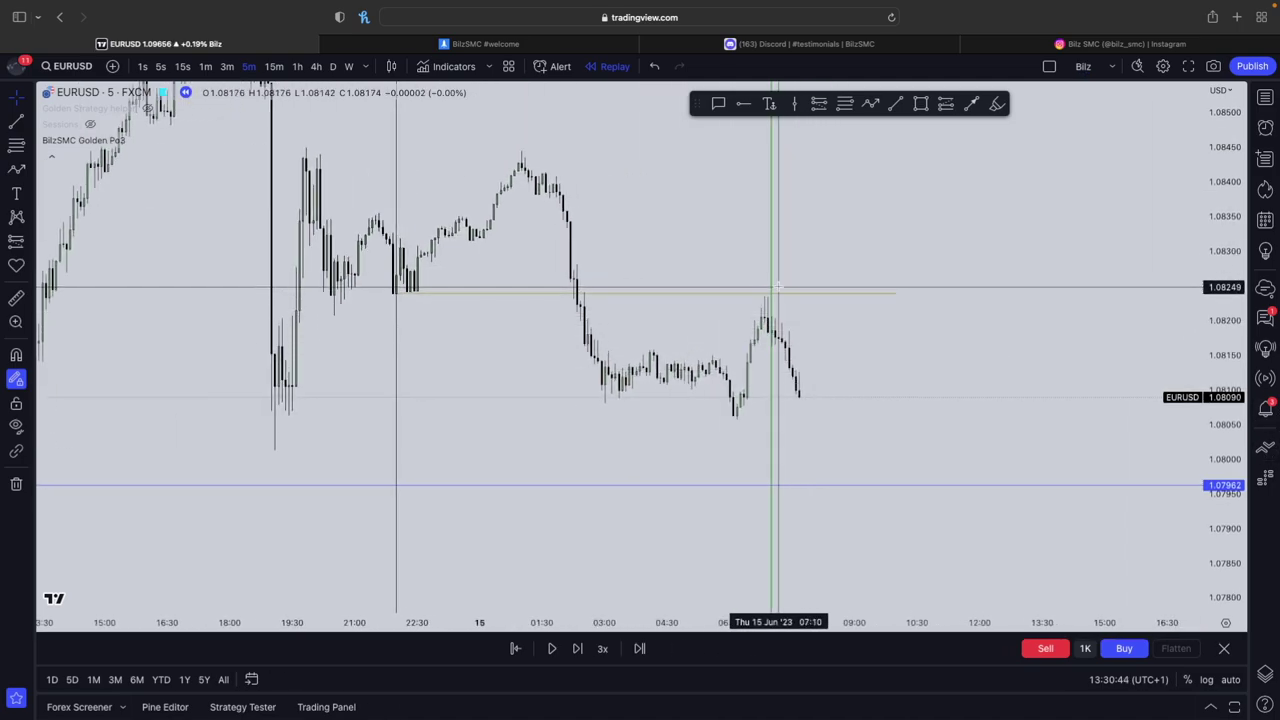
scroll(744, 84, "right", 5)
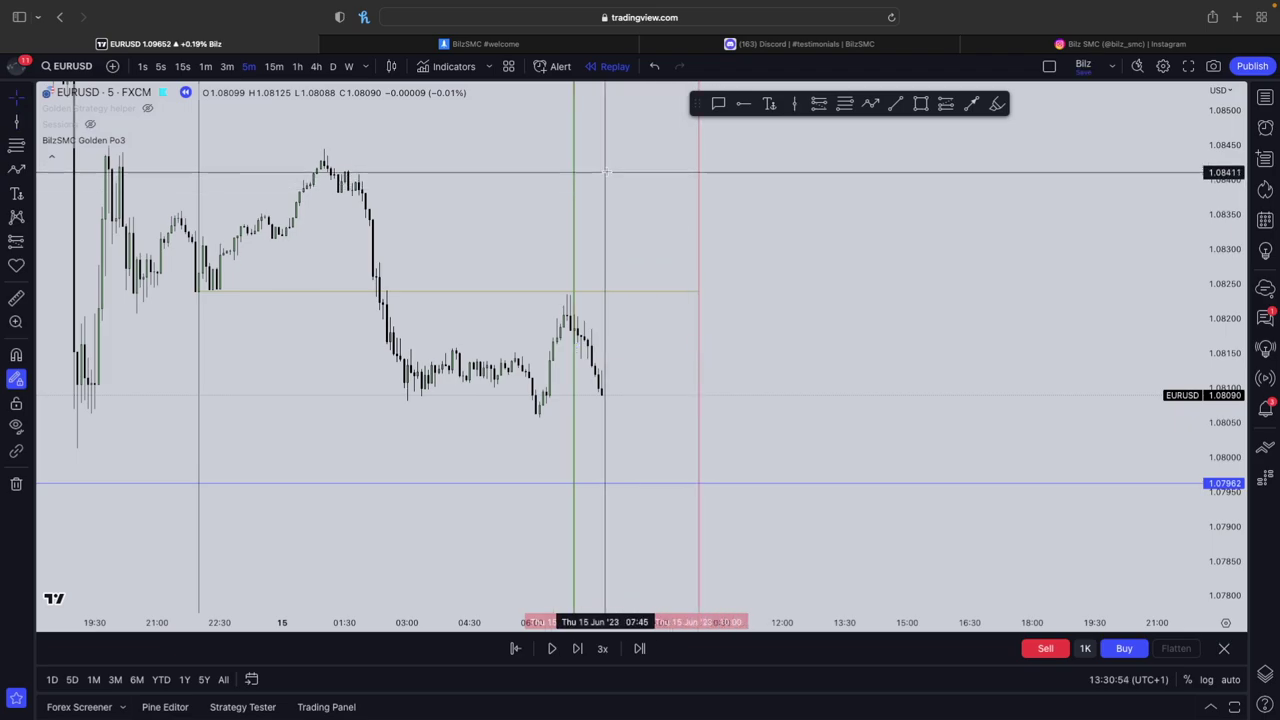
scroll(894, 217, "up", 5)
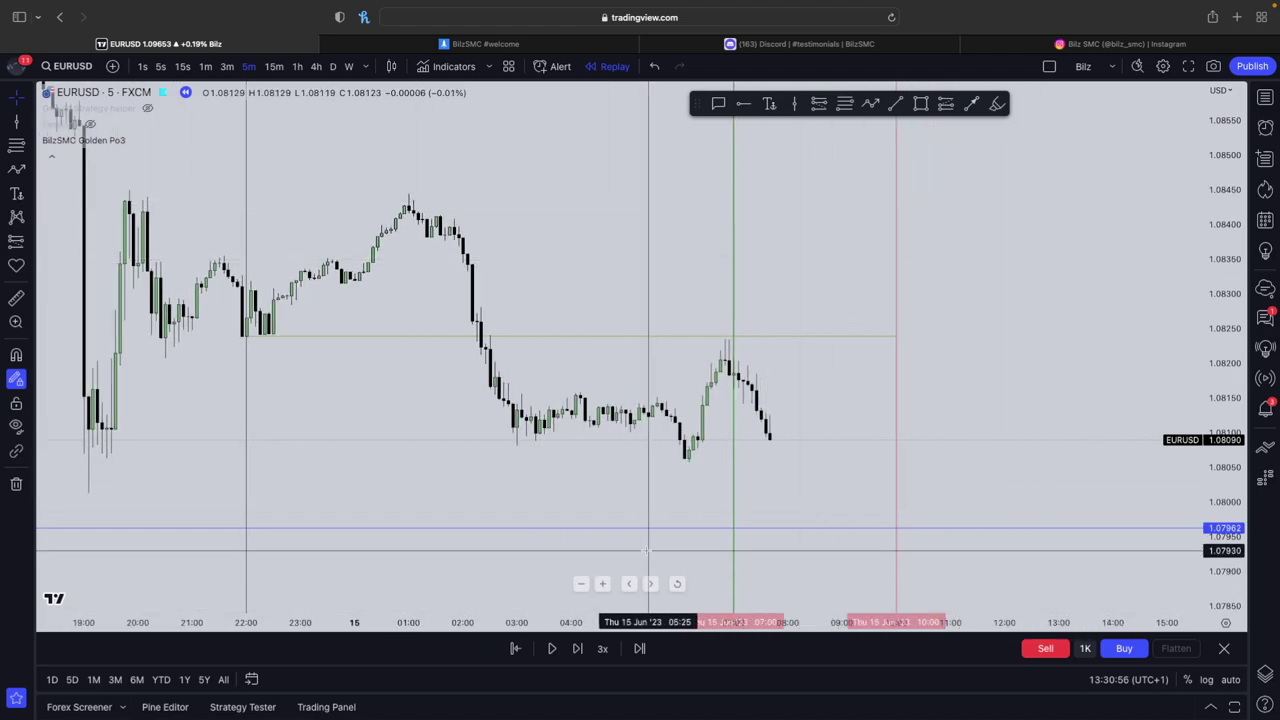
Draw a horizontal line from the swing low shortly after 06:00, at about 1.0806, extending past the 10:00 vertical line
left_click(688, 468)
scroll(970, 444, "left", 5)
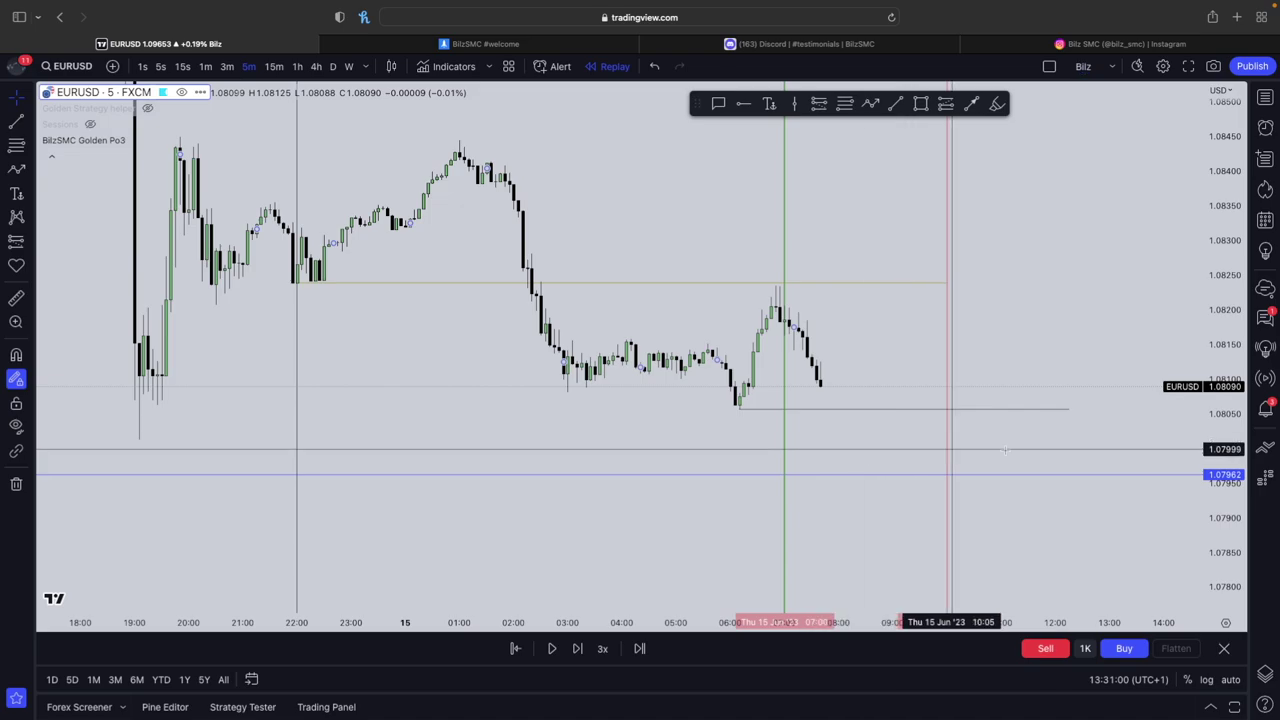
Advance the 5-minute bar replay two candles so price trades down through the horizontal line drawn from the 06:00 swing low
scroll(789, 496, "right", 3)
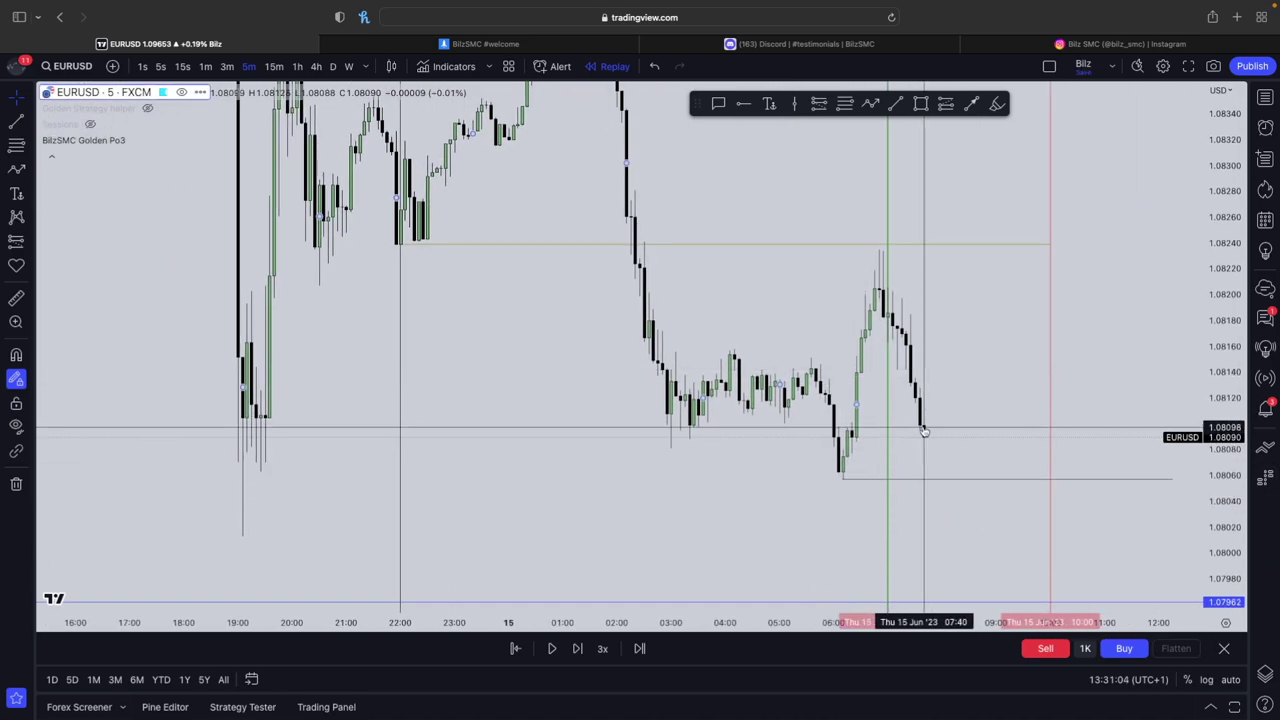
left_click_drag(926, 431, 897, 416)
left_click(578, 649)
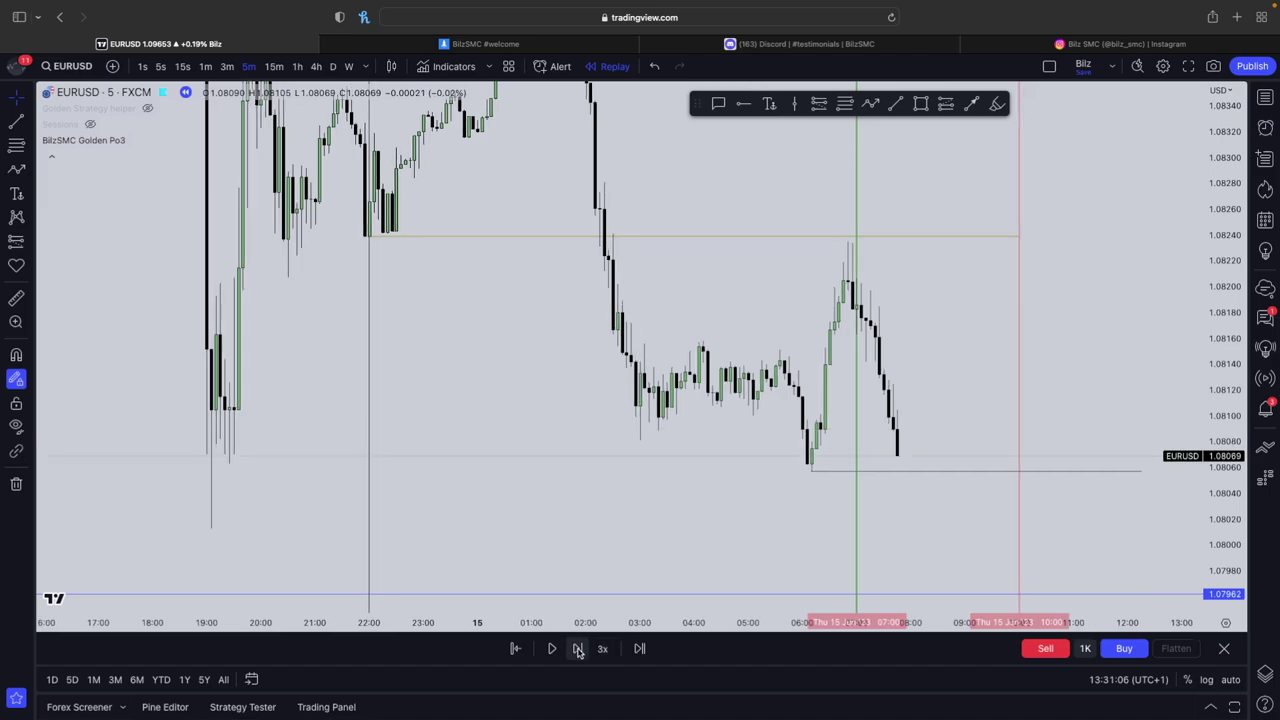
left_click(578, 649)
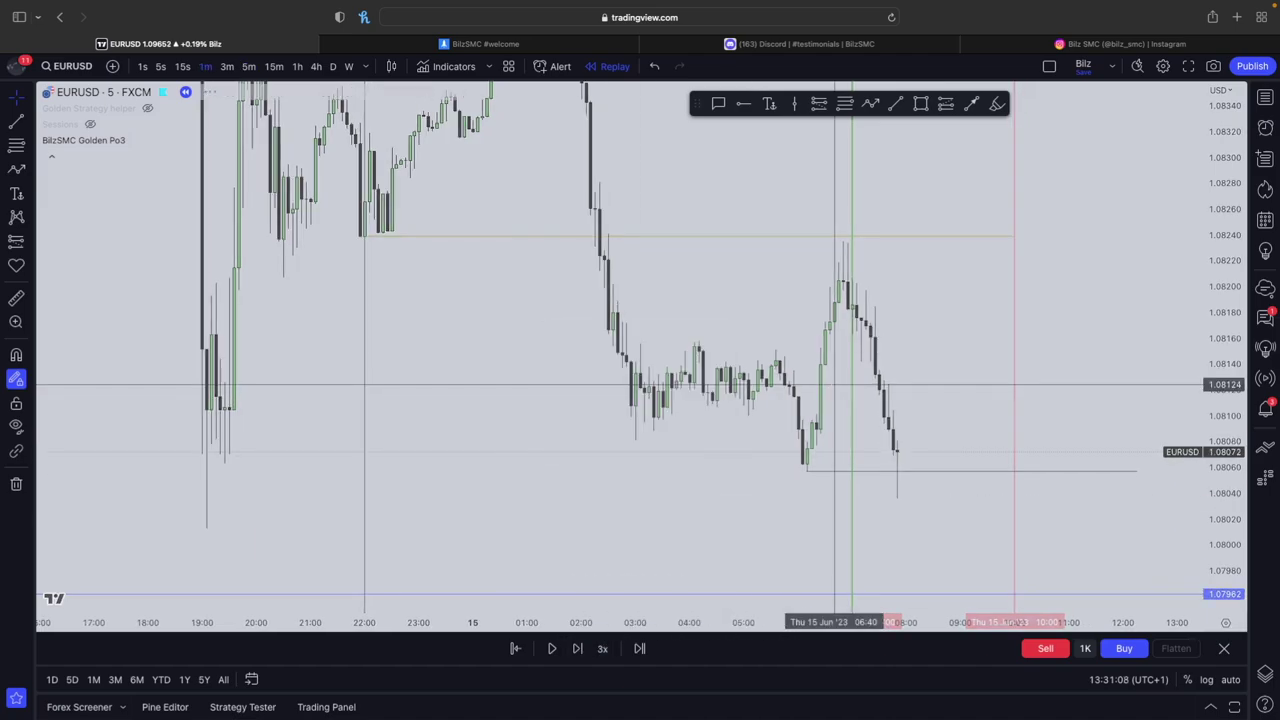
Switch to the 1-minute chart and draw a horizontal line at 1.08081 from the 07:50 candle high to 08:34
key("1")
key("Return")
scroll(849, 418, "up", 5)
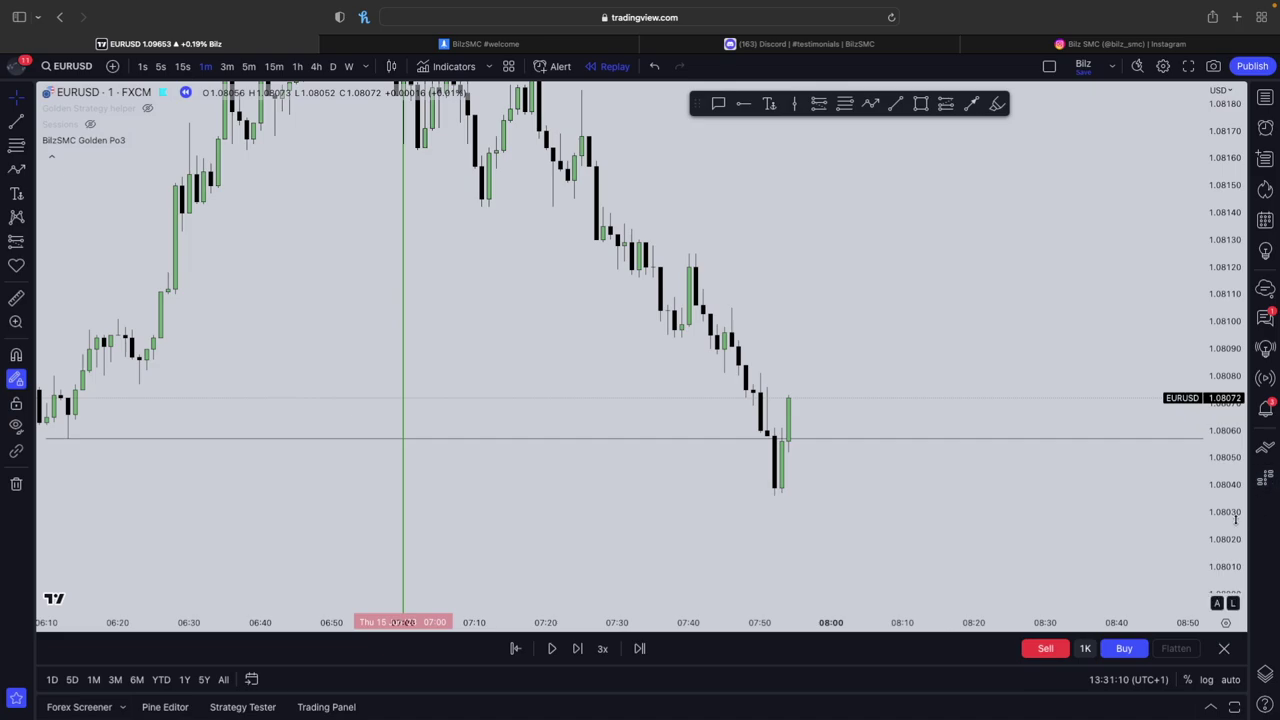
left_click(895, 103)
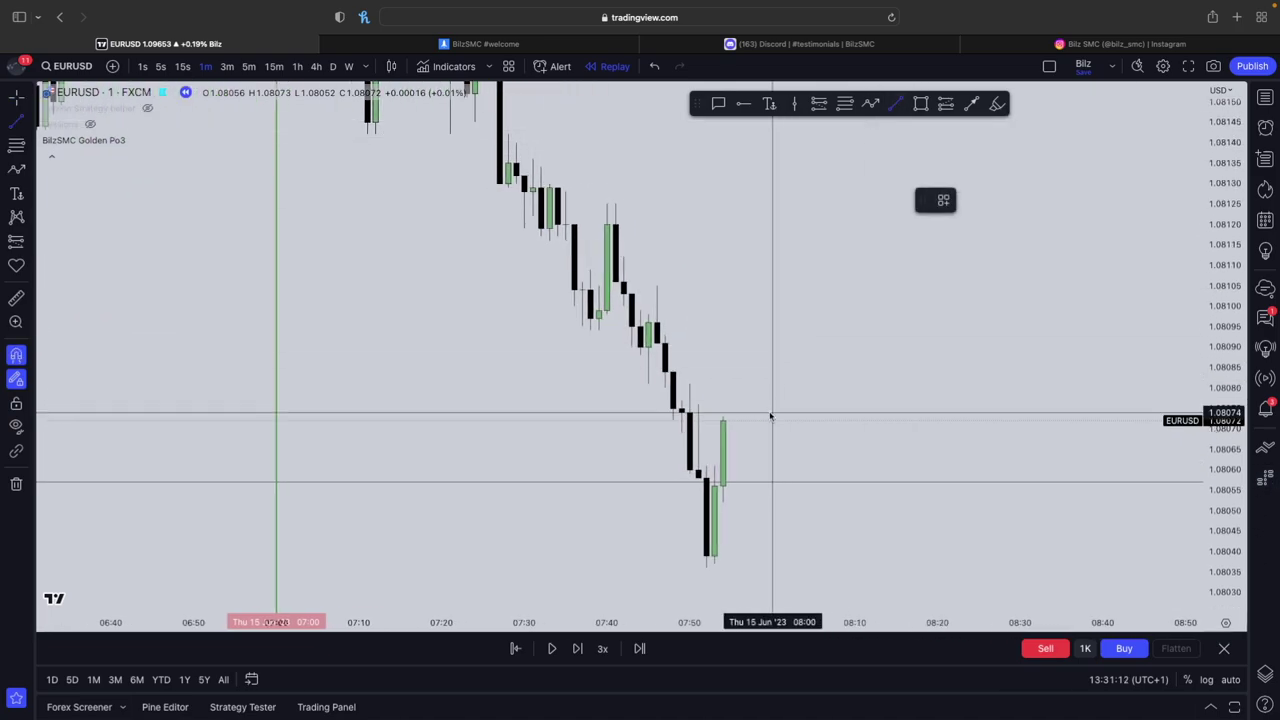
left_click(1053, 384)
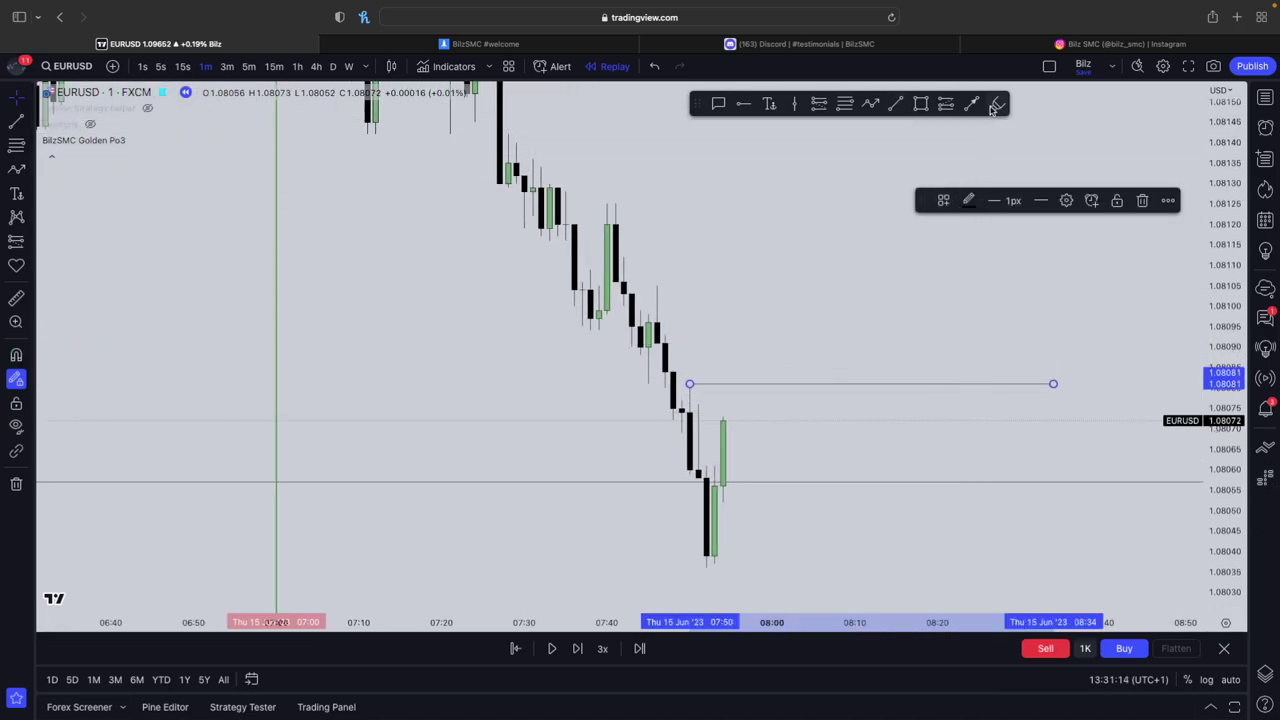
left_click(689, 457)
left_click(682, 400)
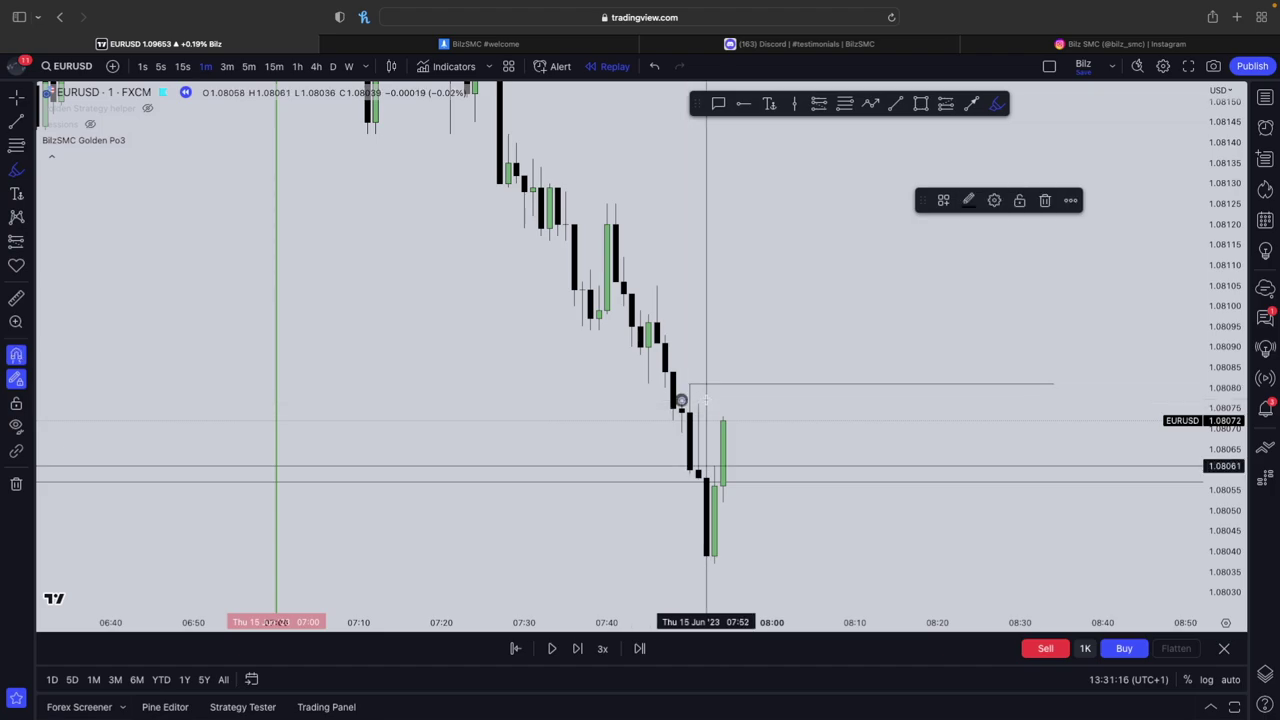
key("super+z")
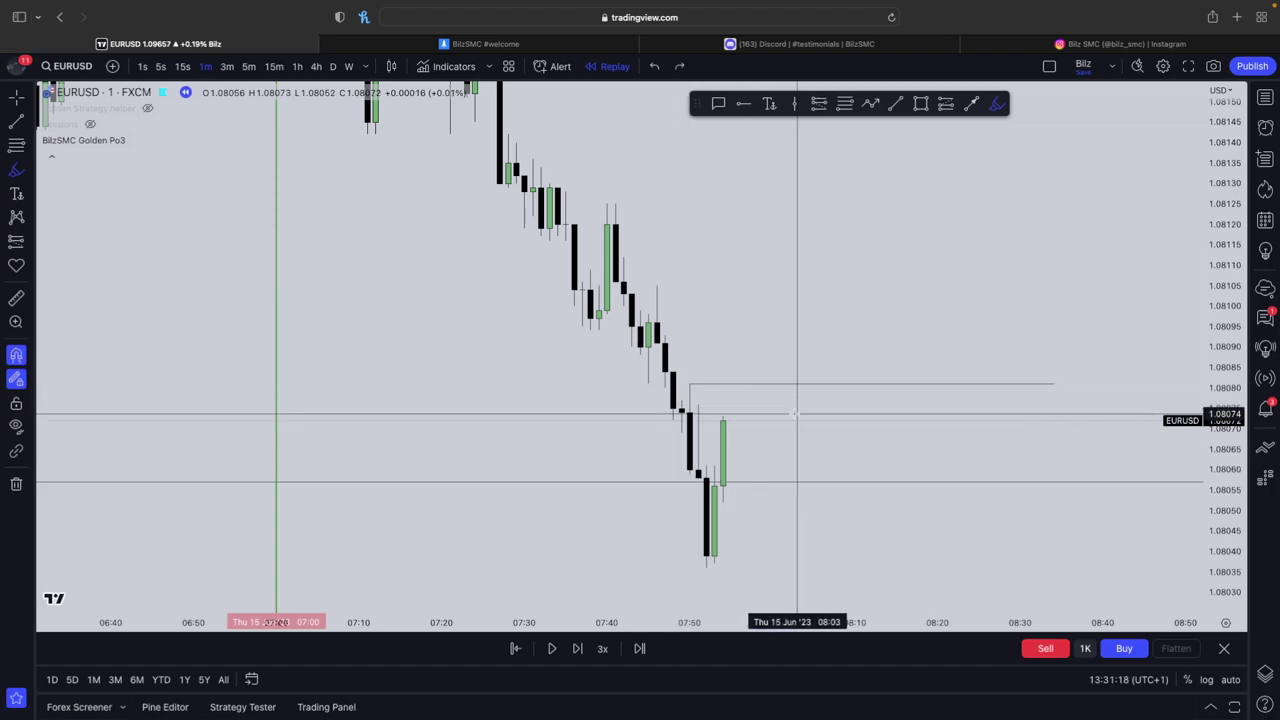
Advance the replay one candle and box the price gap between about 1.08061 and 1.08067, extending the rectangle to about 08:40
left_click(573, 648)
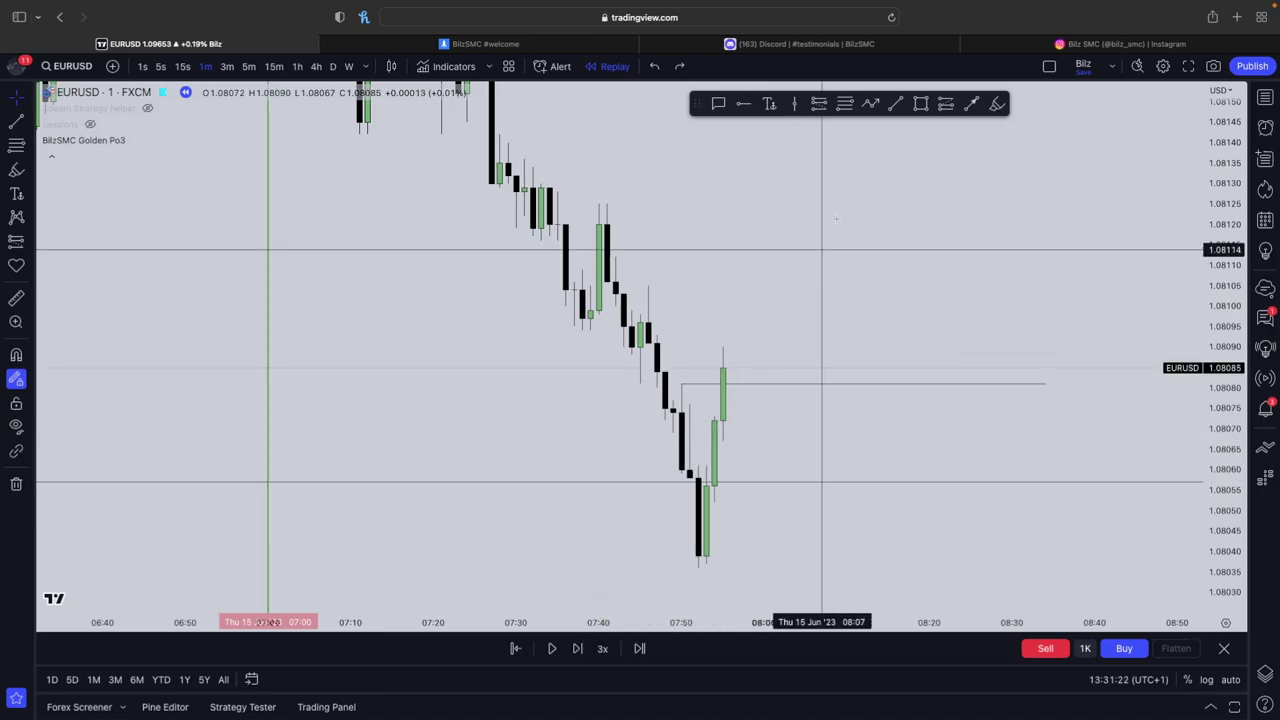
left_click(919, 109)
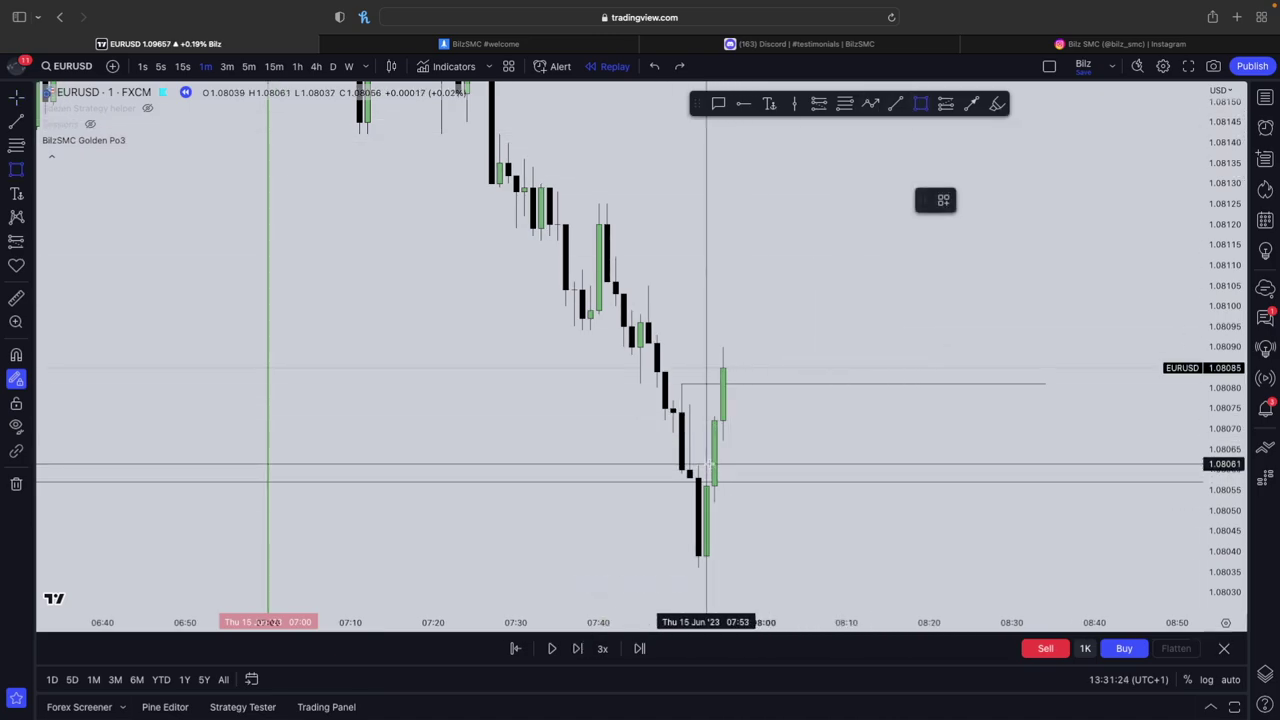
left_click(706, 465)
left_click(724, 442)
left_click_drag(724, 453, 1094, 446)
Place a long position at 07:55 with entry 1.08067, stop 1.08037 and target 1.08239 at the golden line
left_click_drag(956, 252, 955, 245)
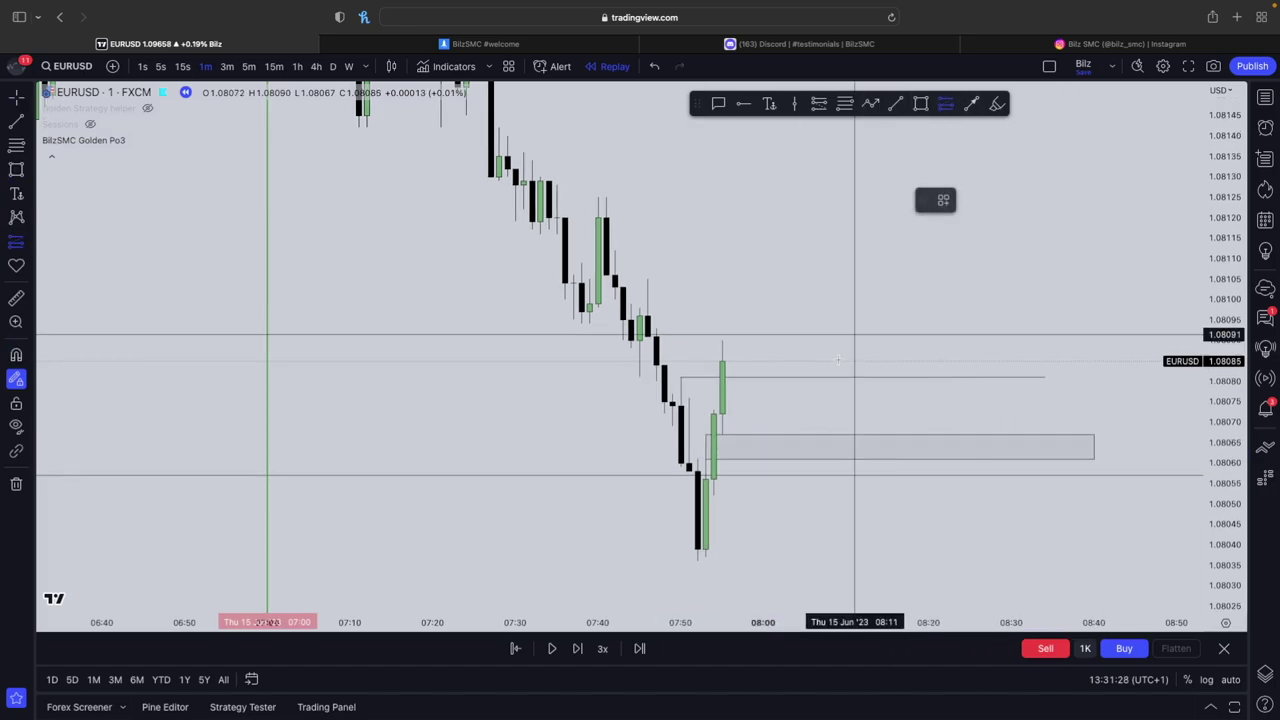
left_click(723, 435)
left_click_drag(669, 540, 663, 467)
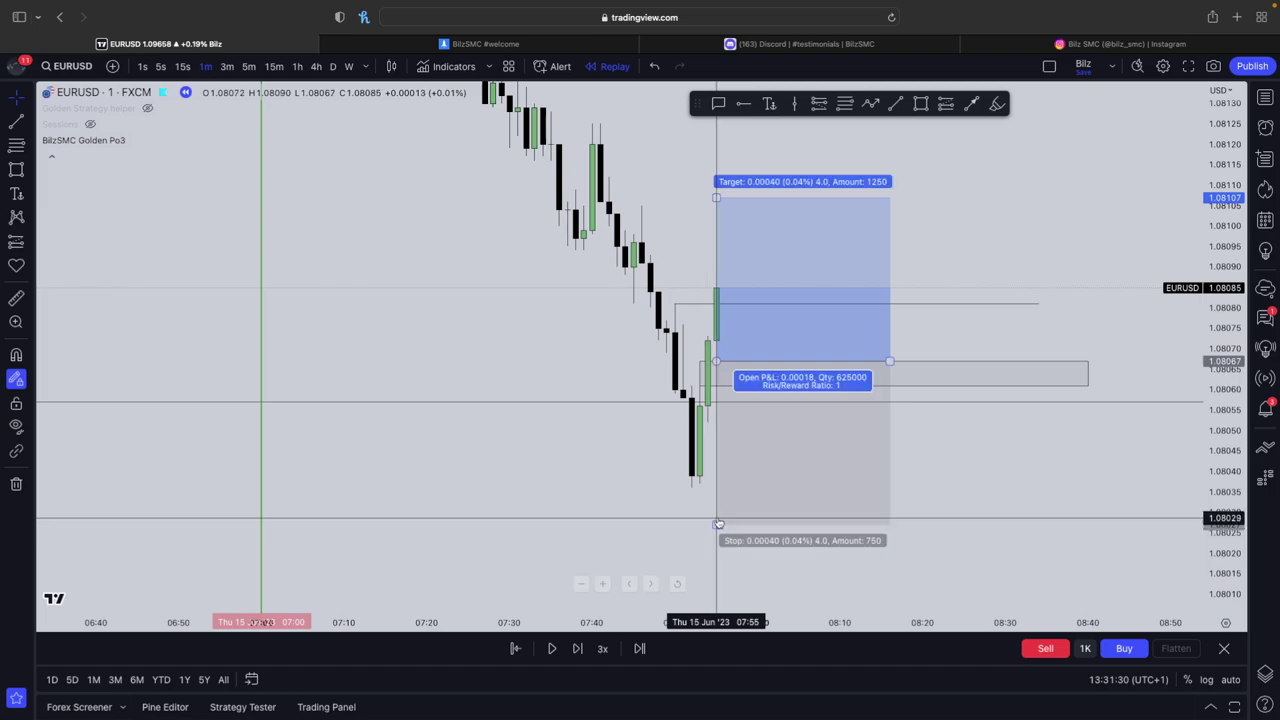
left_click_drag(717, 523, 716, 484)
left_click_drag(714, 202, 708, 375)
left_click_drag(1215, 400, 1212, 590)
left_click_drag(738, 397, 740, 183)
left_click(653, 329)
scroll(654, 329, "down", 3)
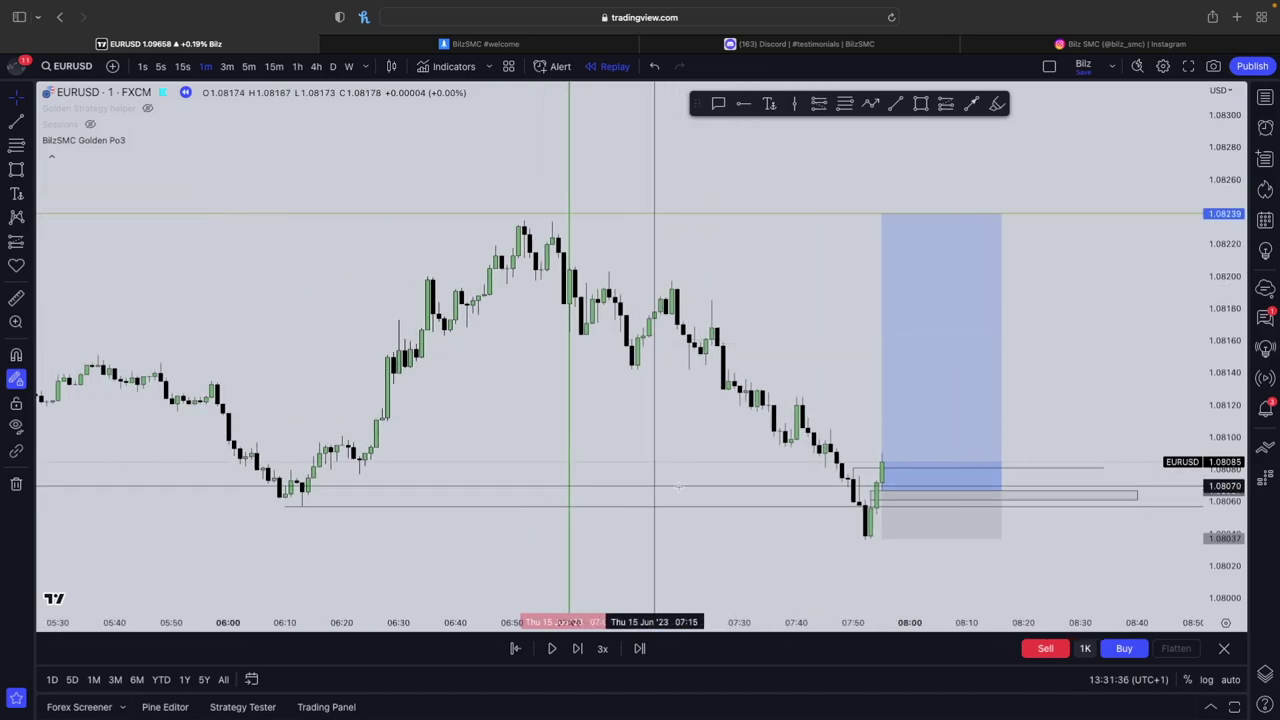
left_click_drag(915, 500, 732, 462)
key("super+z")
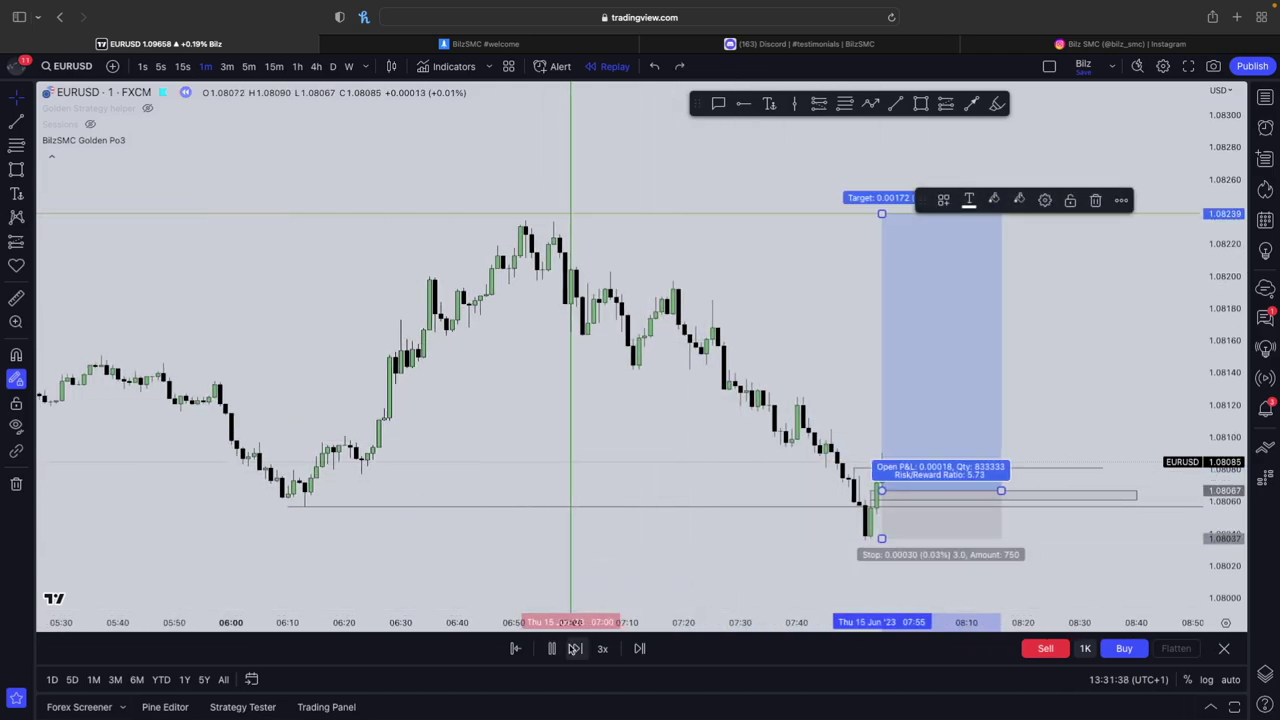
Play the replay until price passes the target, pause it just after 09:00, and extend the long position to about 09:00
left_click(551, 648)
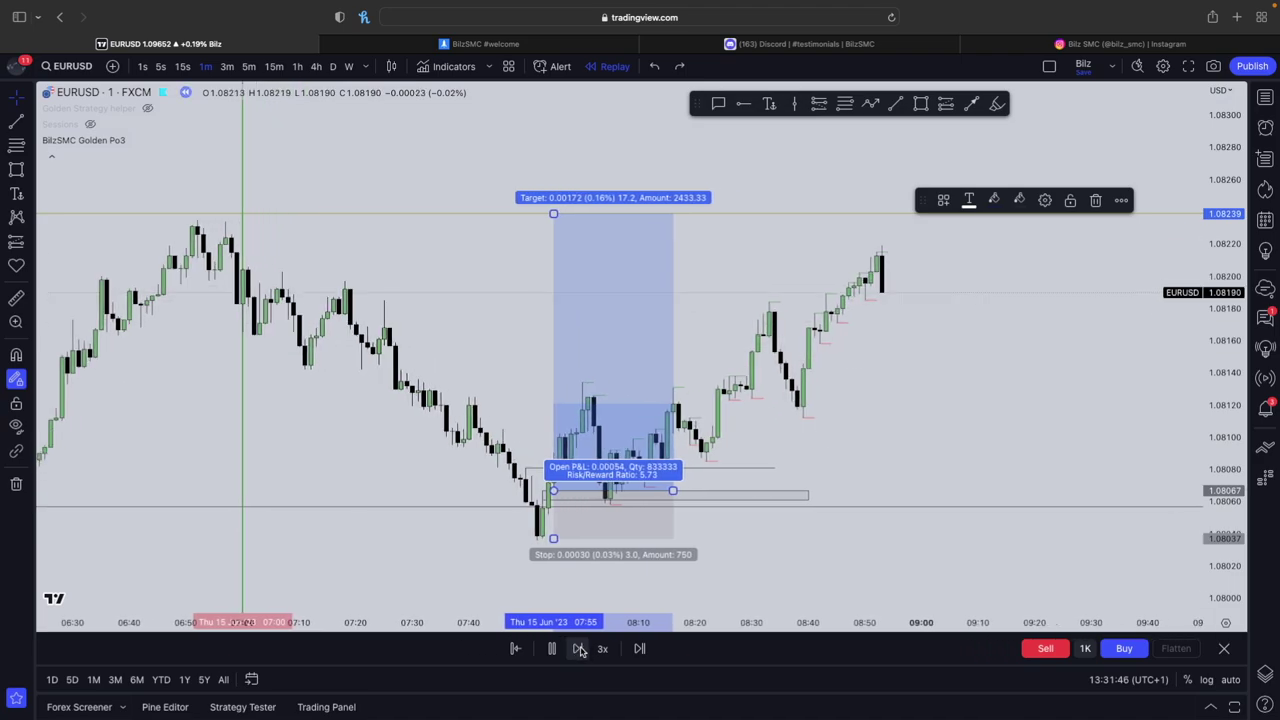
left_click(554, 649)
left_click_drag(617, 490, 868, 480)
left_click(938, 453)
Switch to the 5-minute chart and jump the bar replay back to about 09:00 on 12 June
scroll(938, 456, "down", 4)
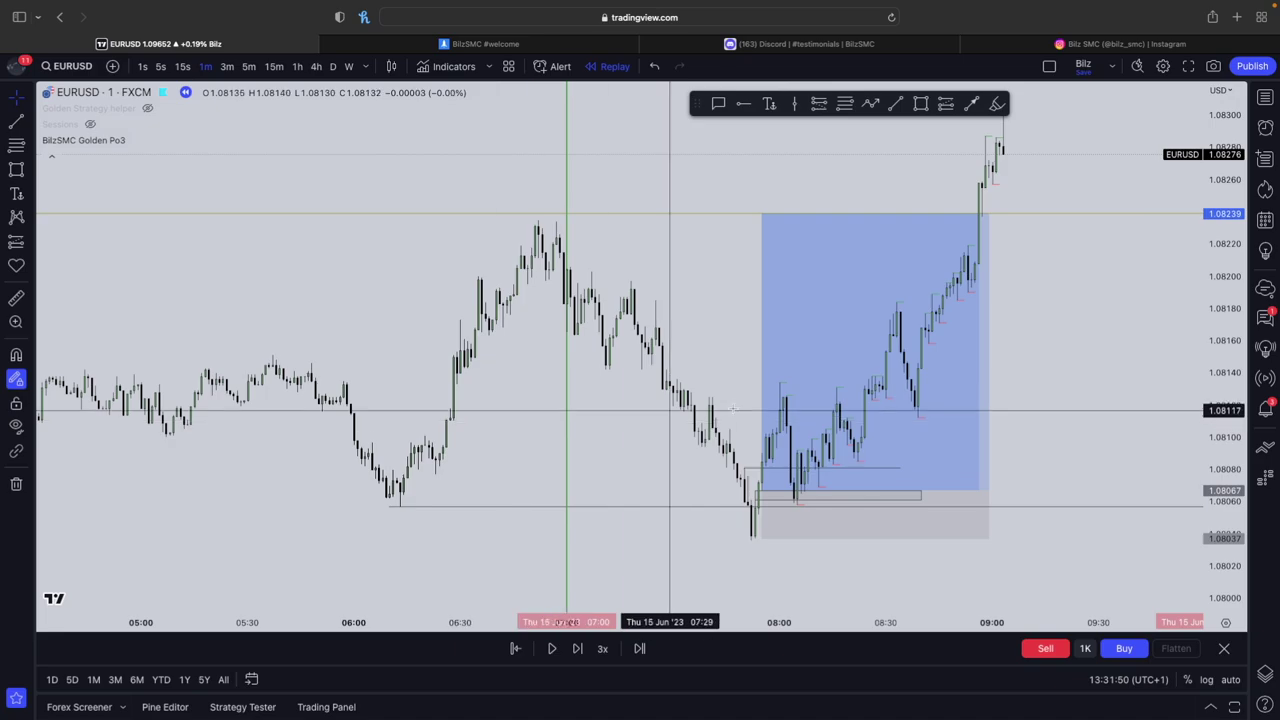
left_click_drag(1238, 428, 1238, 515)
scroll(1014, 515, "down", 2)
left_click_drag(1014, 520, 912, 511)
key("5")
key("Return")
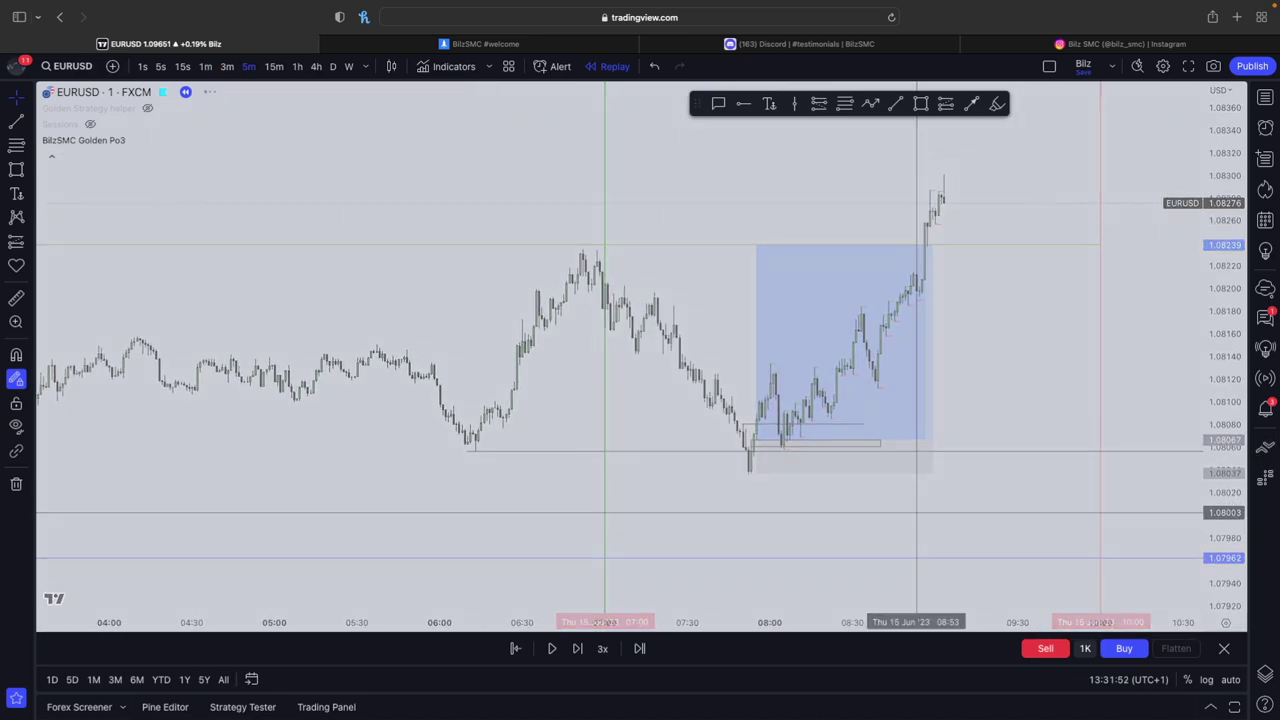
scroll(916, 517, "down", 6)
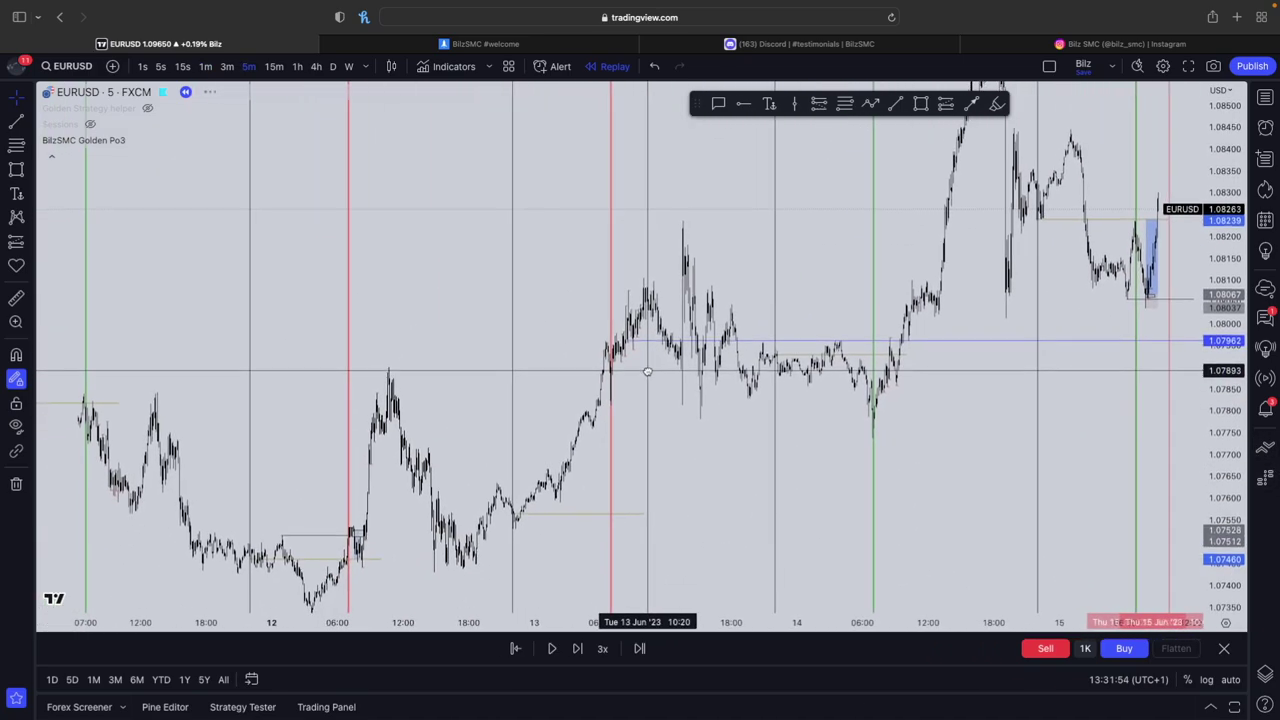
scroll(701, 404, "left", 5)
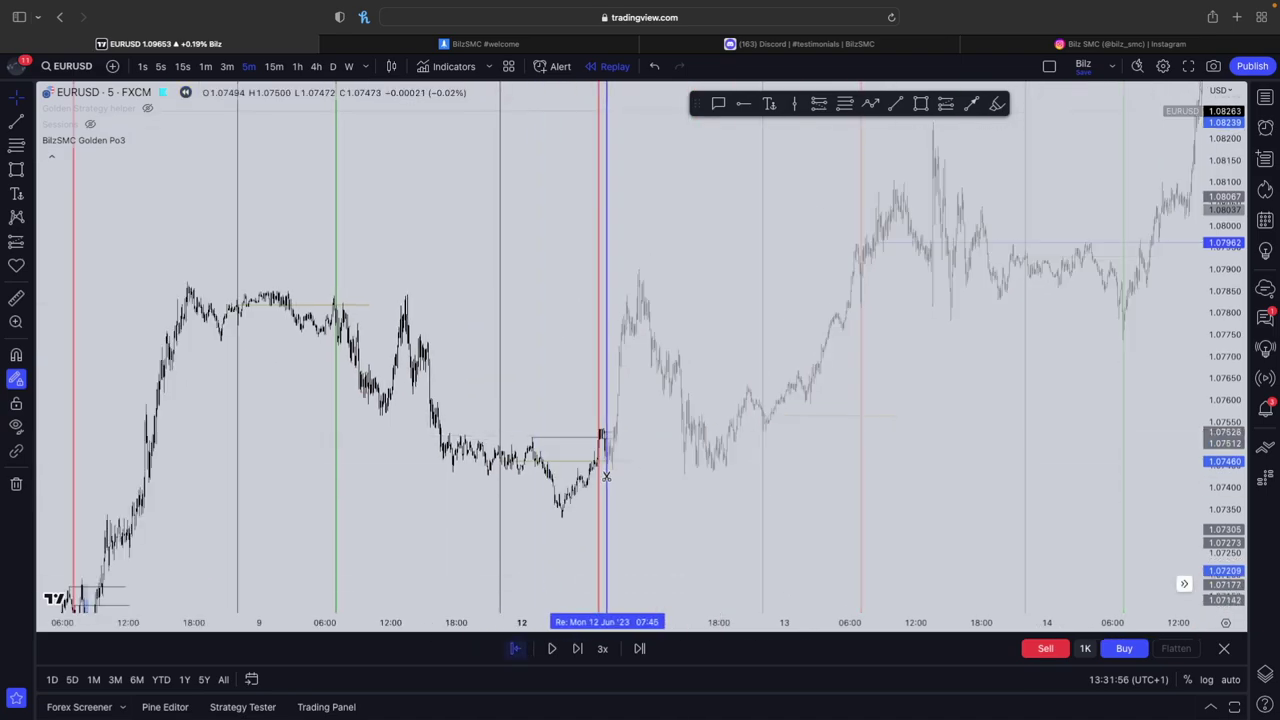
left_click(620, 472)
Switch to the 1-minute chart and examine the short position drawn after the 07:00 line on 12 June, selecting it to show its levels
key("1")
key("Return")
left_click_drag(1225, 585, 1225, 275)
left_click_drag(1108, 303, 1032, 22)
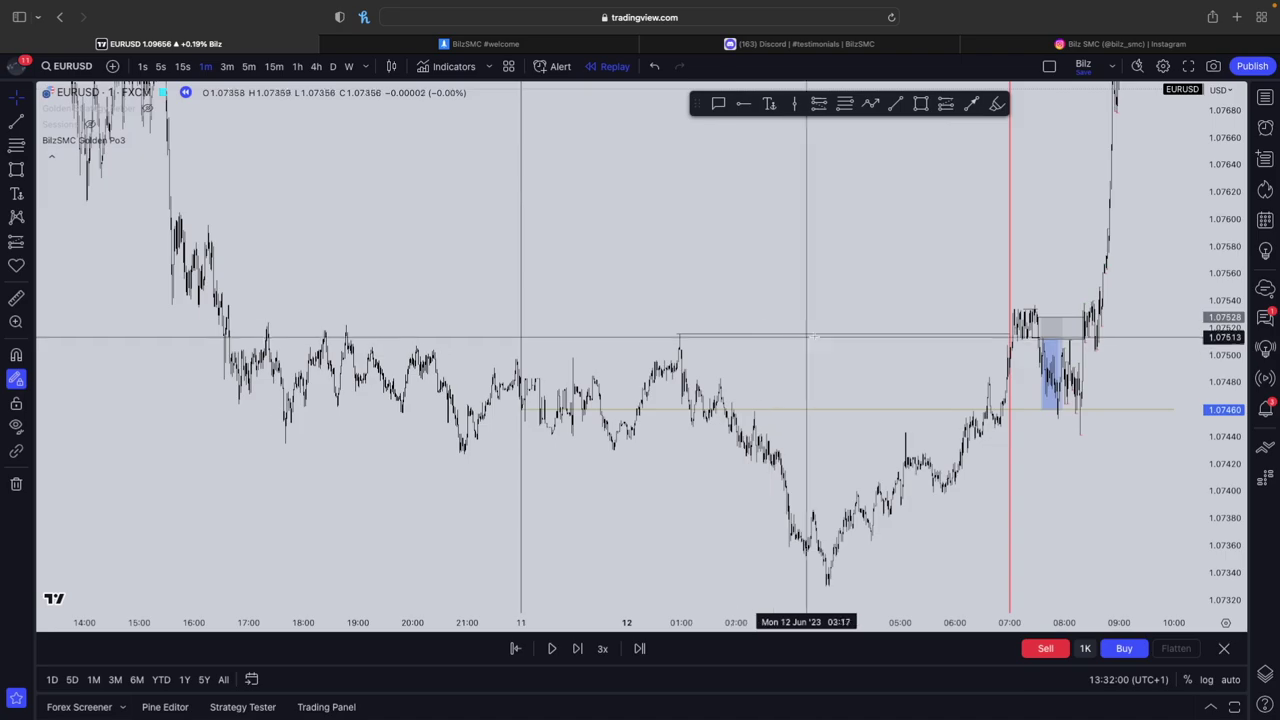
scroll(800, 334, "up", 4)
scroll(763, 327, "up", 4)
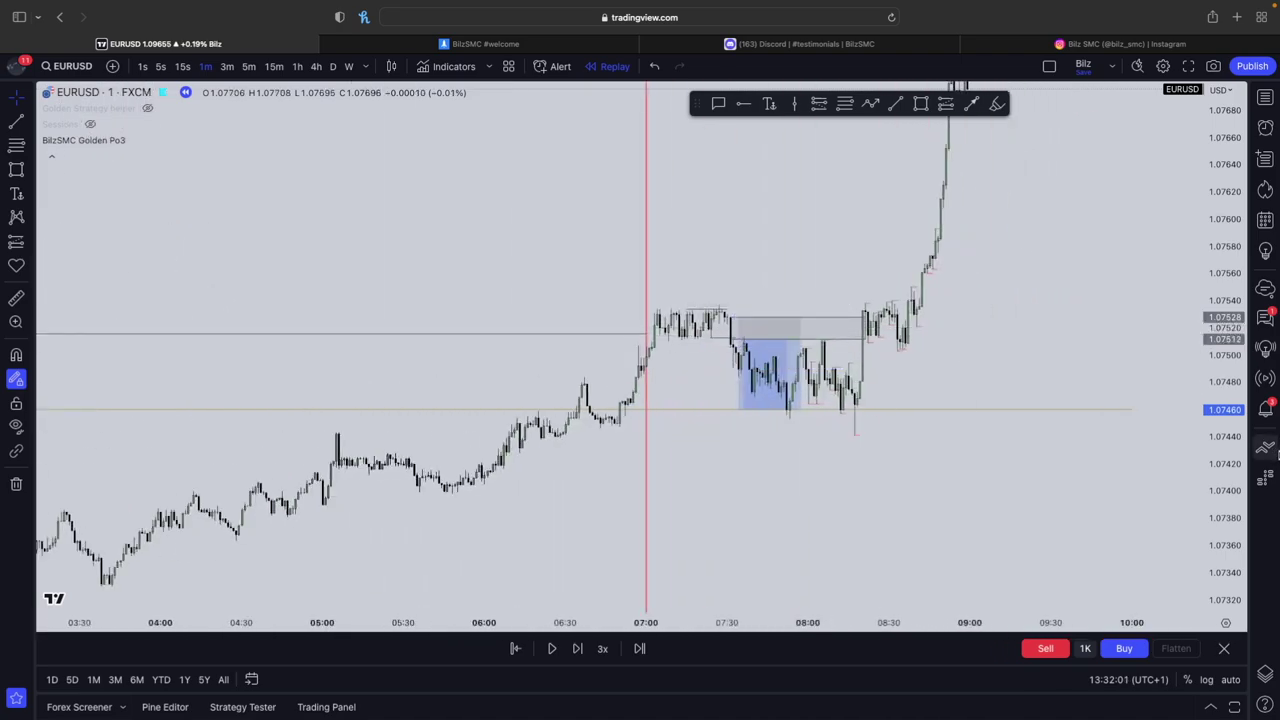
left_click(760, 312)
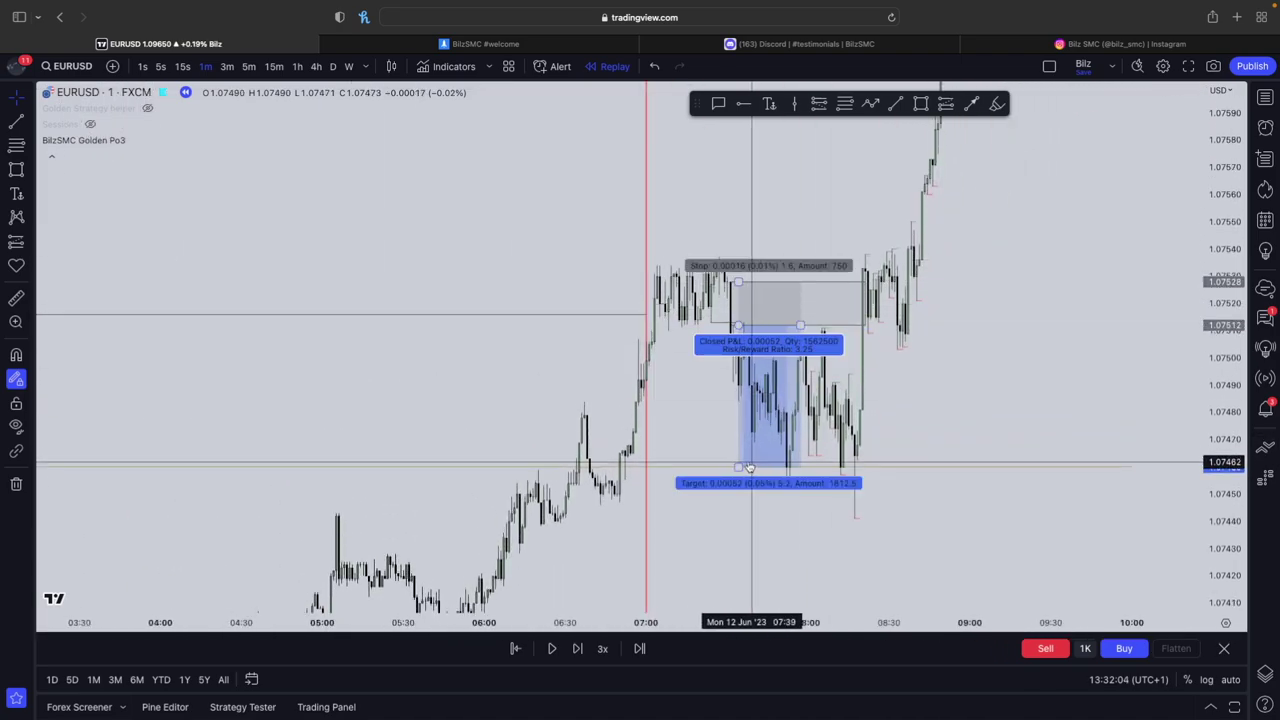
Switch to the BilzSMC mentorship sign-up page on LaunchPass
left_click(570, 45)
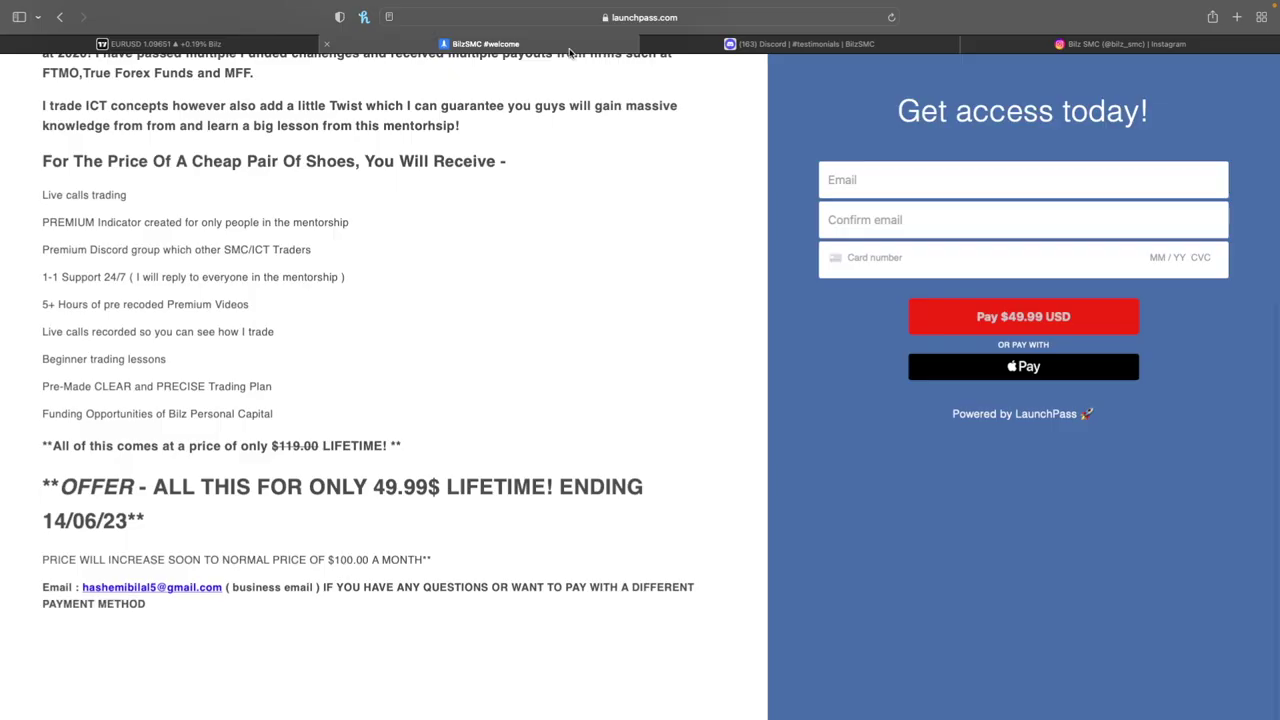